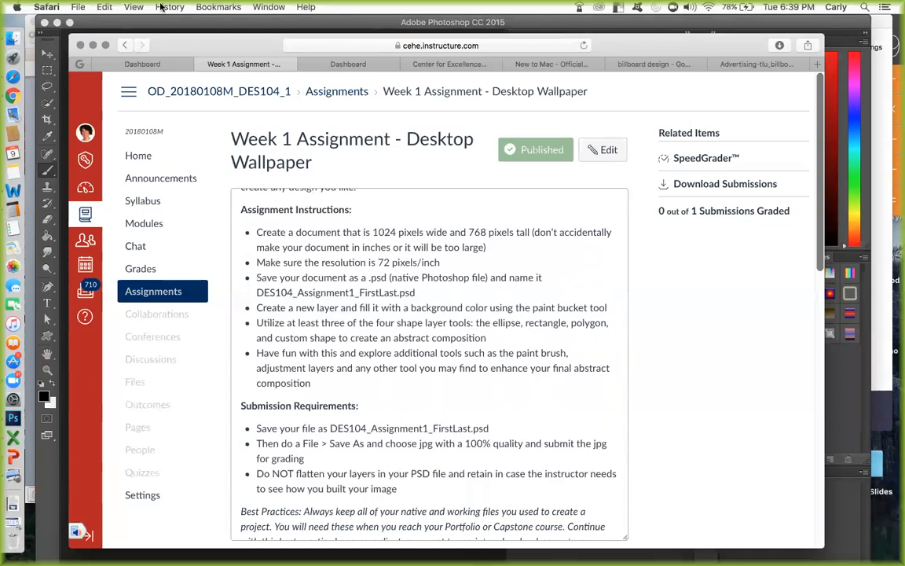
Switch to Photoshop and create a new document 1024 pixels wide and 768 pixels high at 72 pixels/inch.
left_click(143, 24)
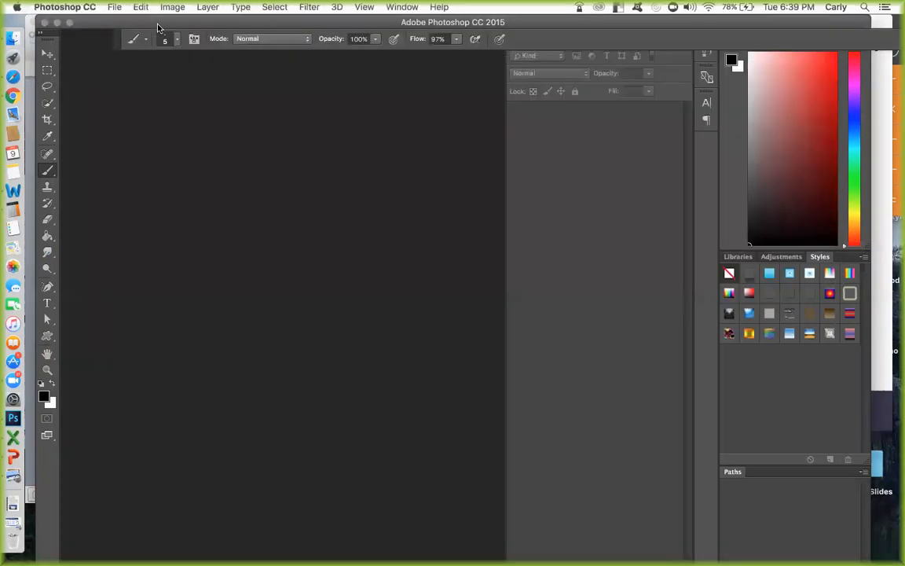
left_click(113, 7)
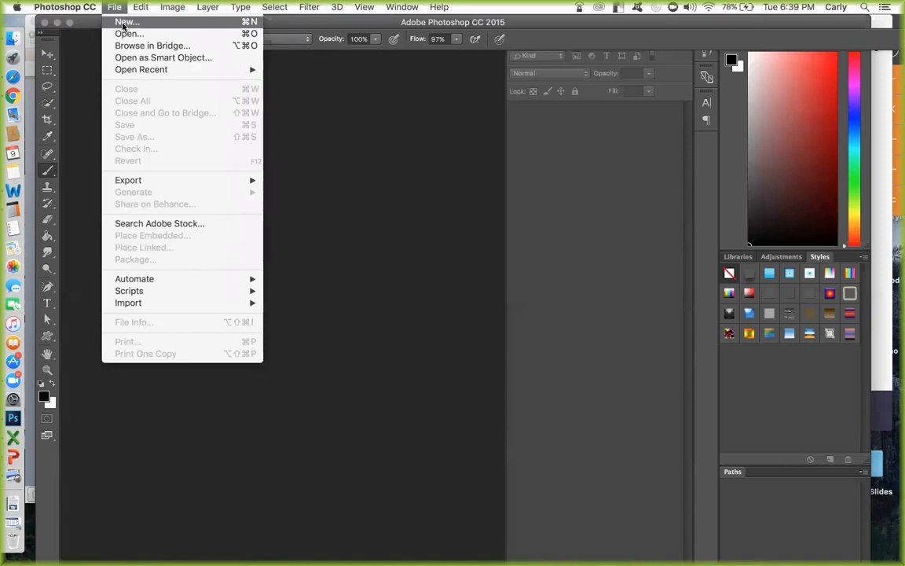
left_click(123, 22)
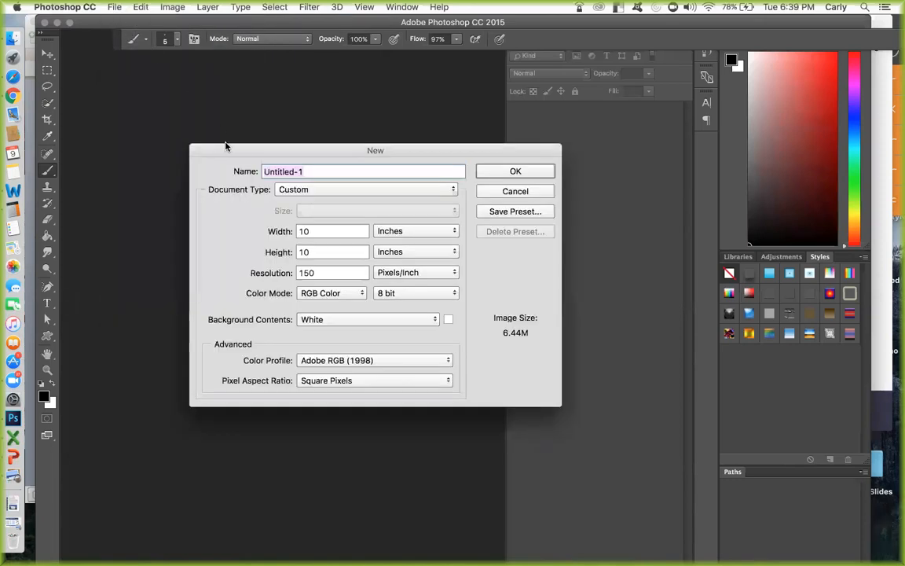
left_click(418, 233)
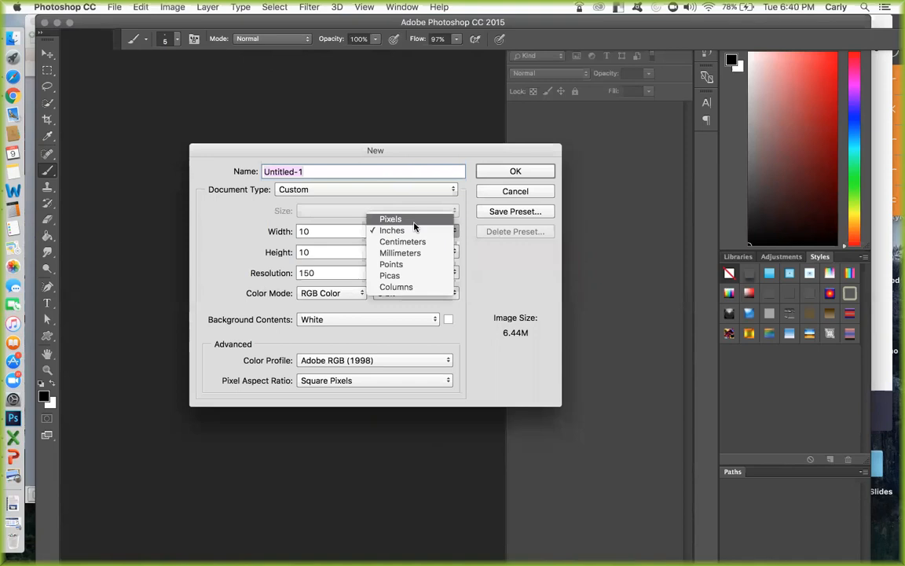
left_click(414, 220)
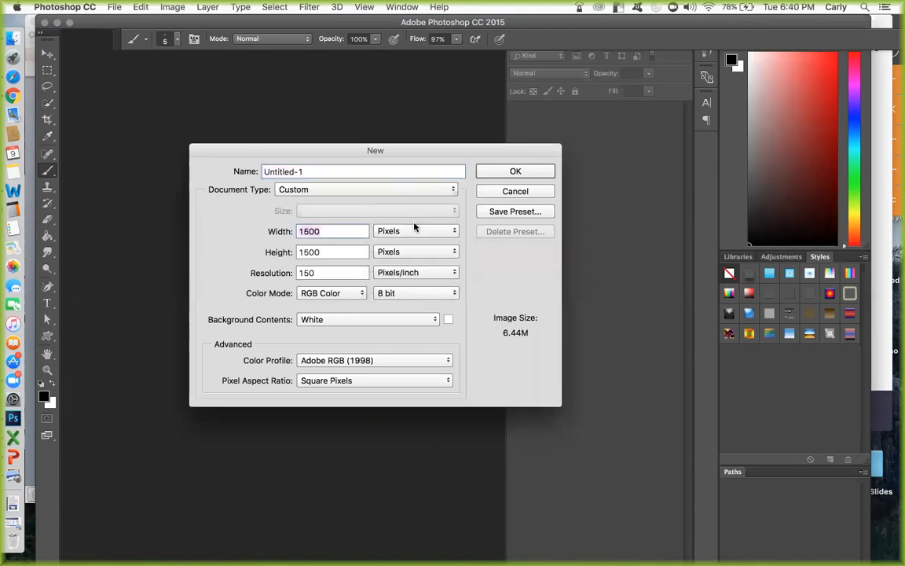
type("1024")
key("Tab")
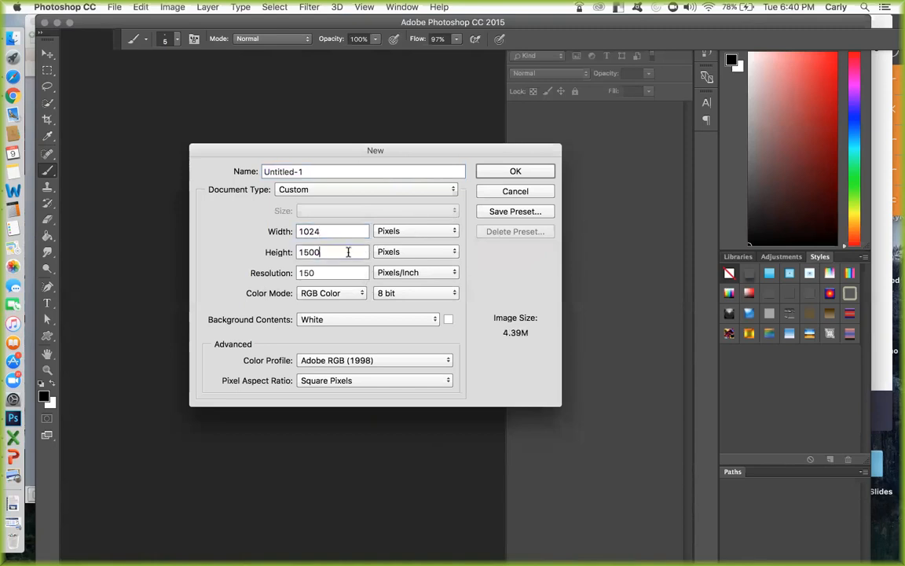
type("768")
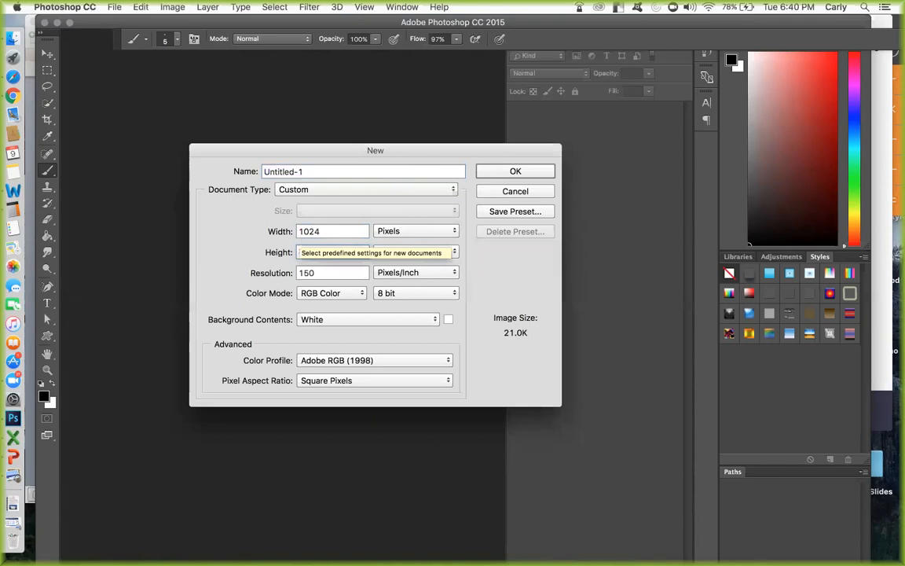
key("Tab")
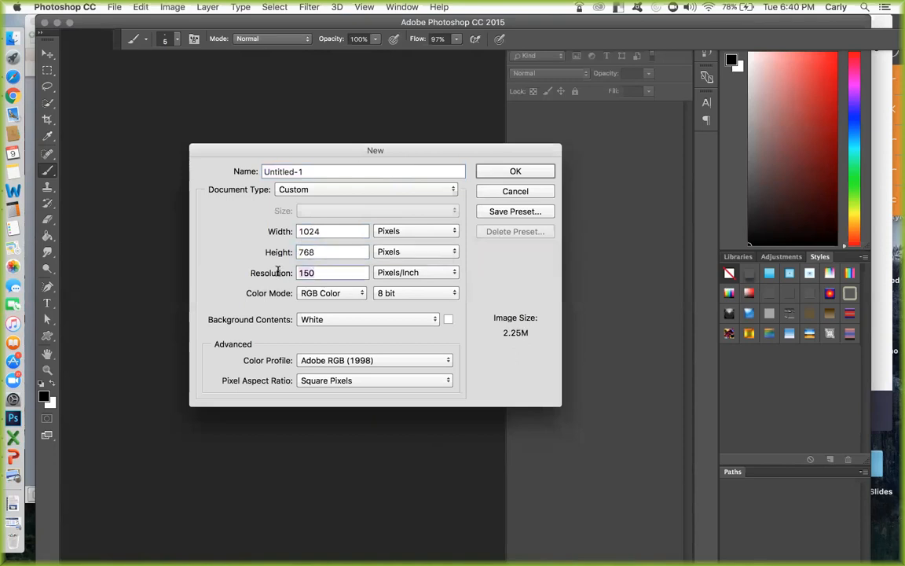
type("72")
left_click(516, 171)
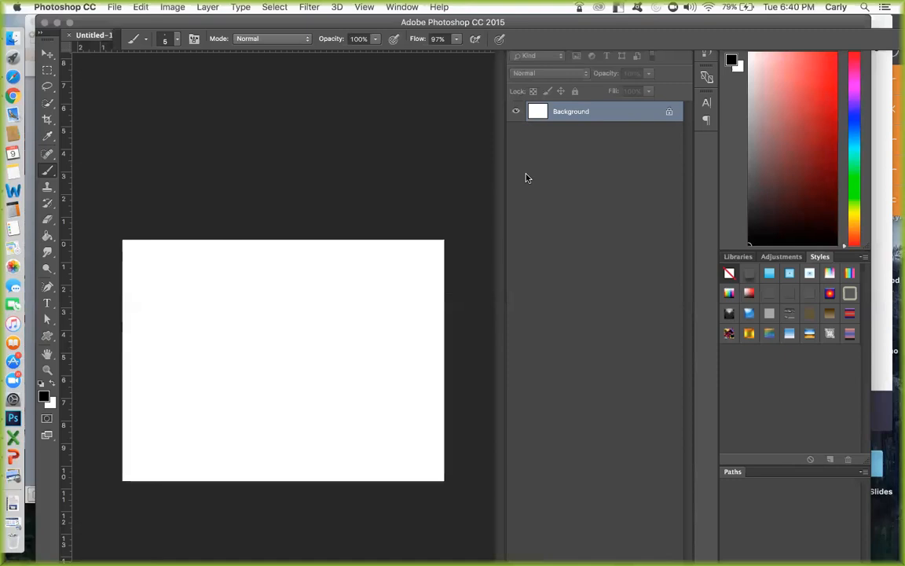
Add a new layer with default settings above the background and activate the Paint Bucket tool.
key("super+shift+n")
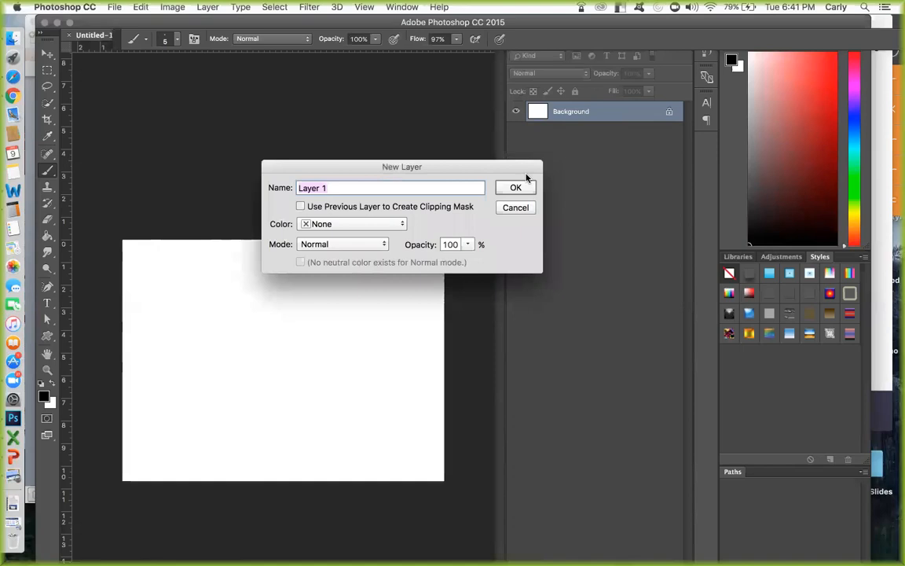
left_click(517, 188)
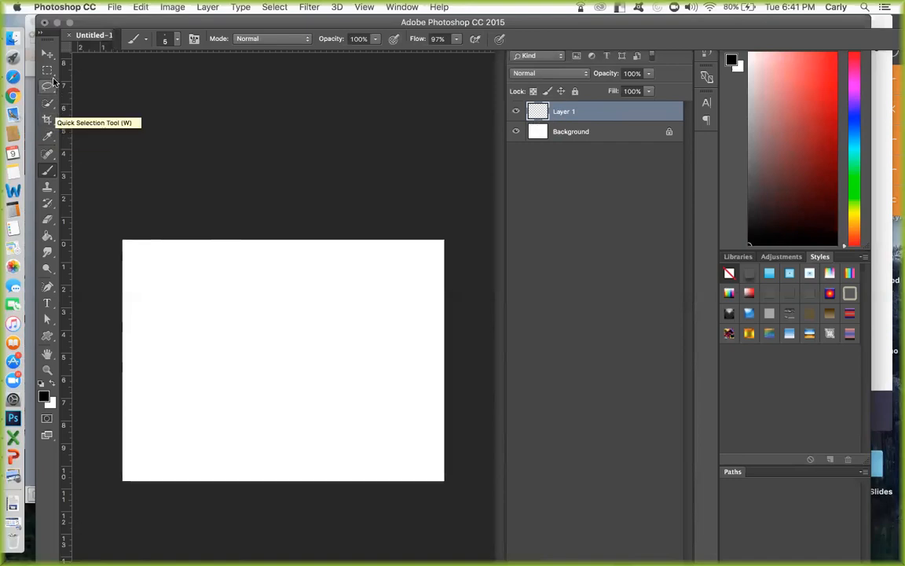
left_click(47, 237)
Switch through the Gradient and 3D Material Drop tools and return to the Paint Bucket tool.
right_click(51, 240)
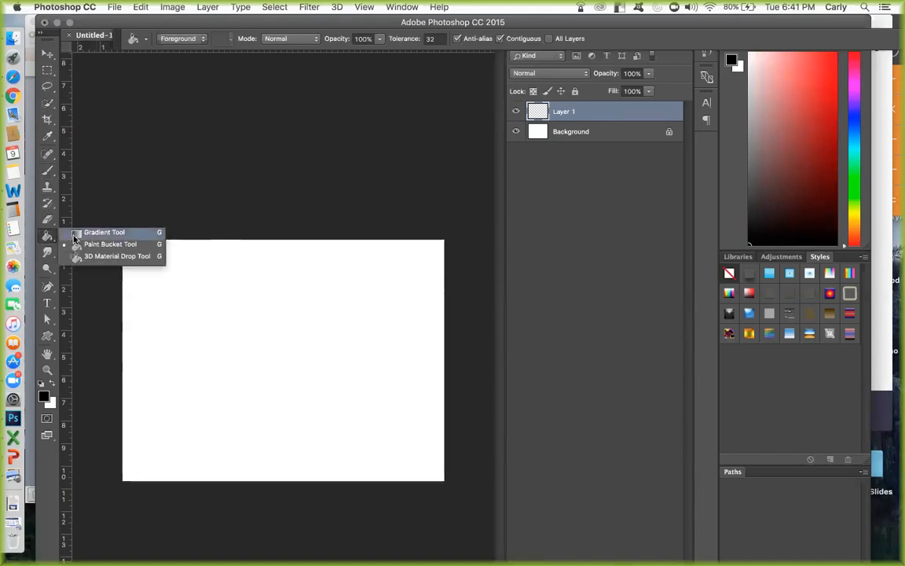
left_click(102, 233)
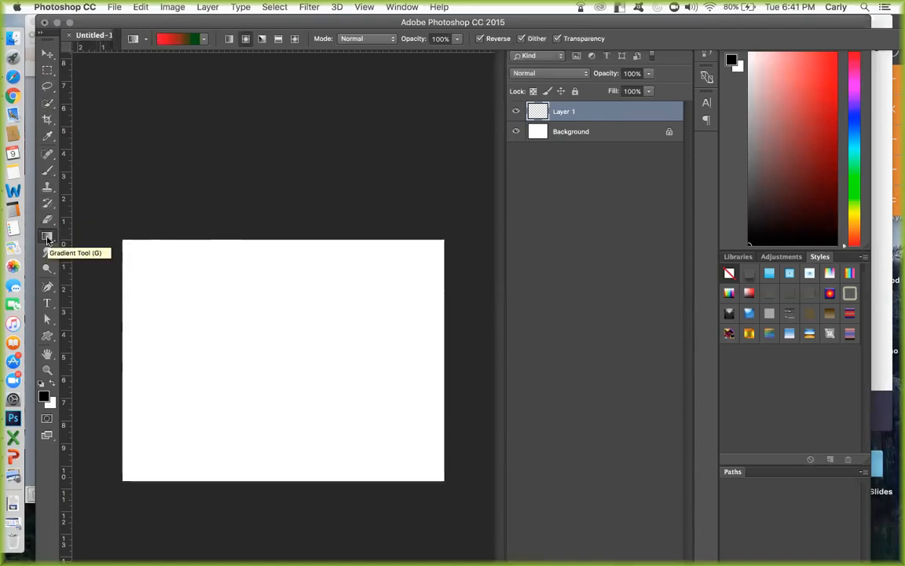
left_click_drag(48, 240, 87, 246)
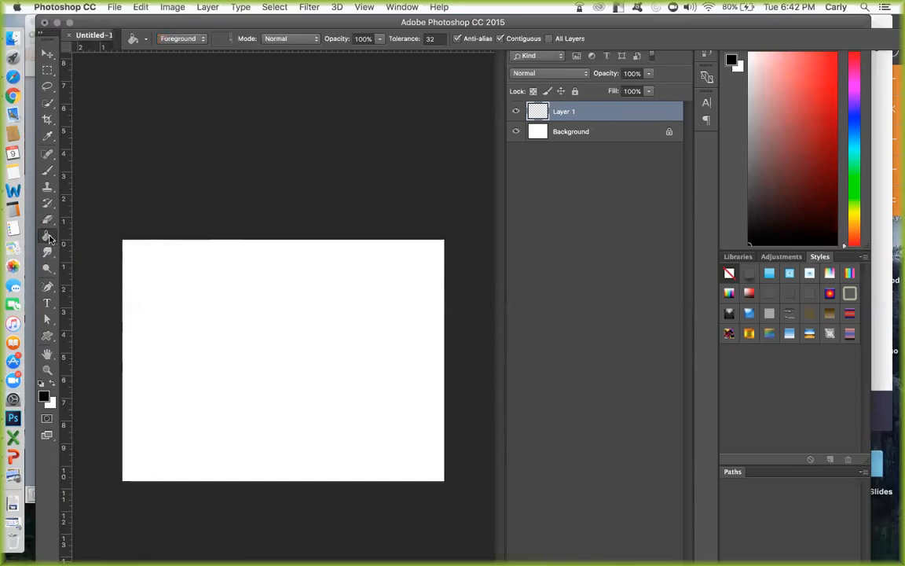
left_click(49, 237)
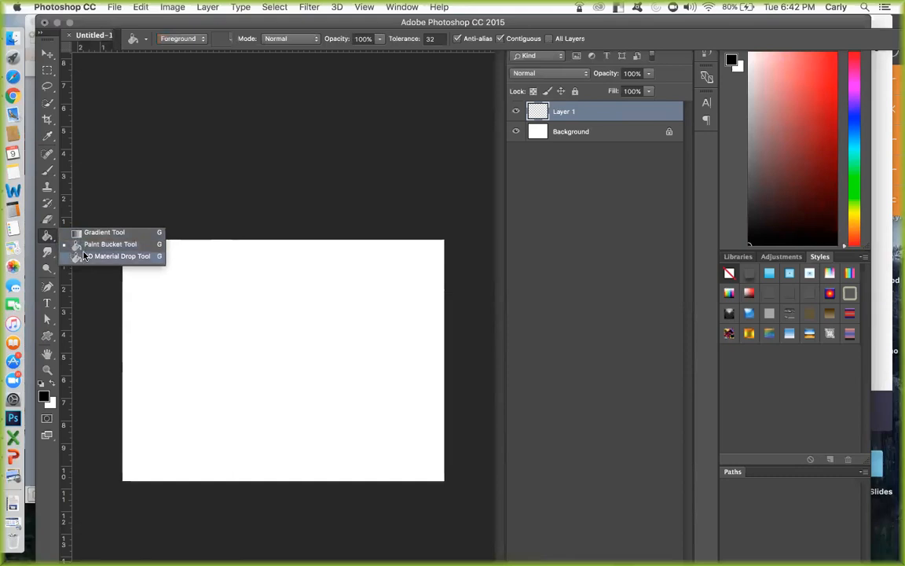
left_click(85, 255)
left_click(50, 239)
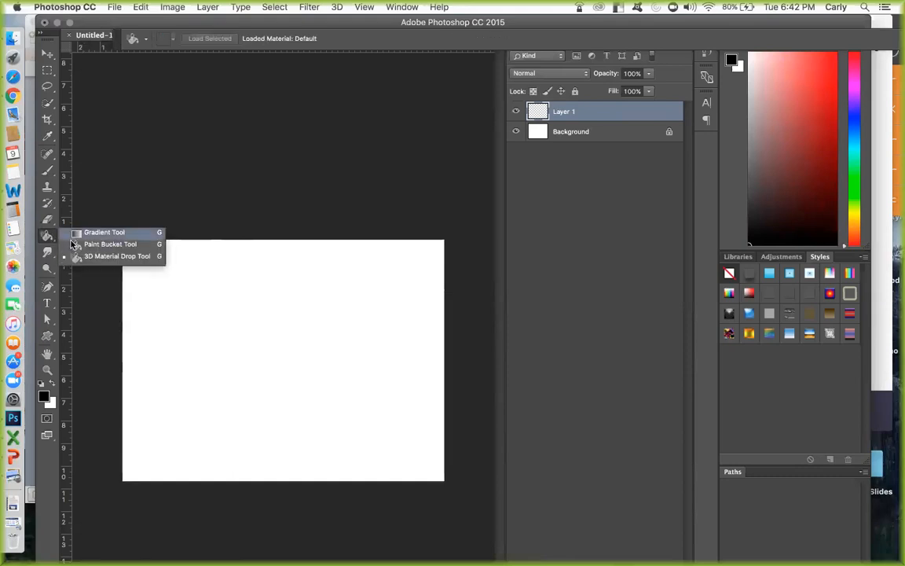
left_click(80, 246)
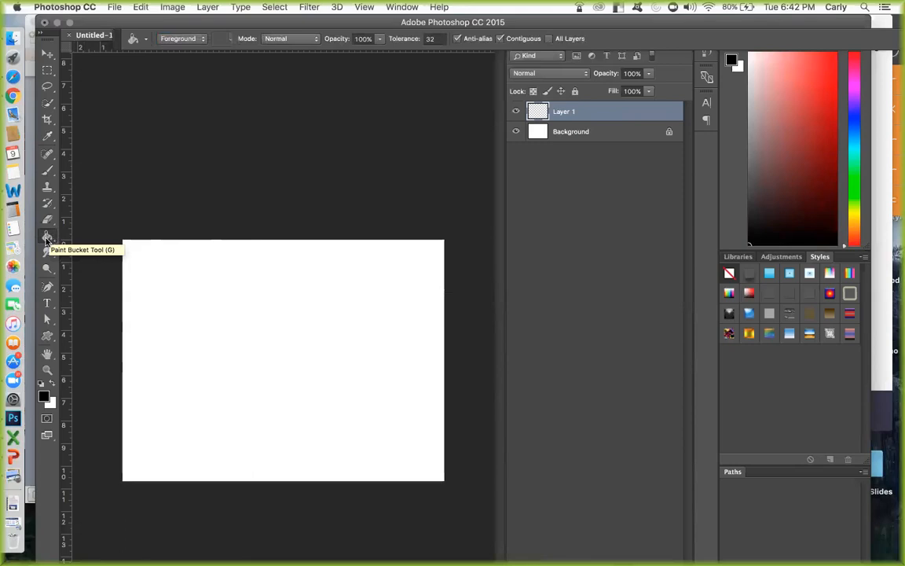
left_click(47, 237)
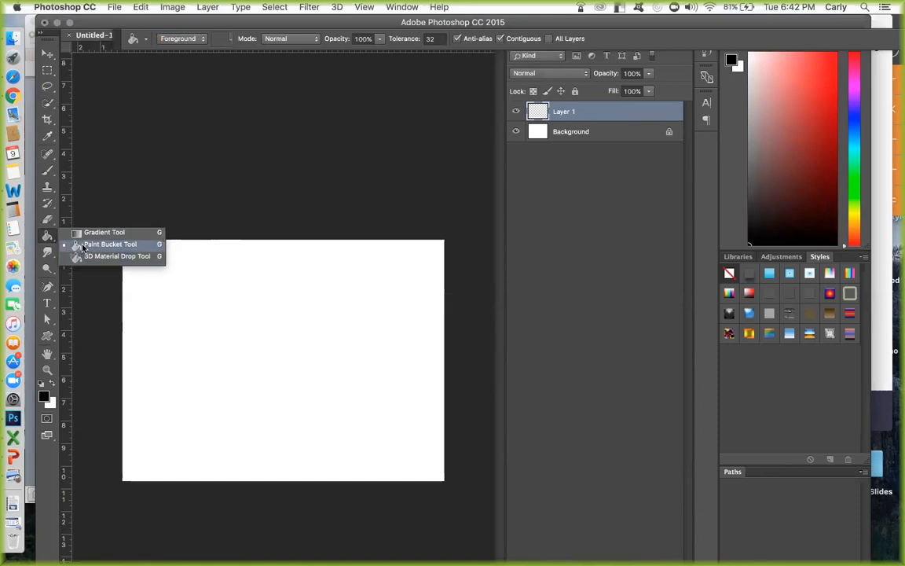
left_click(83, 246)
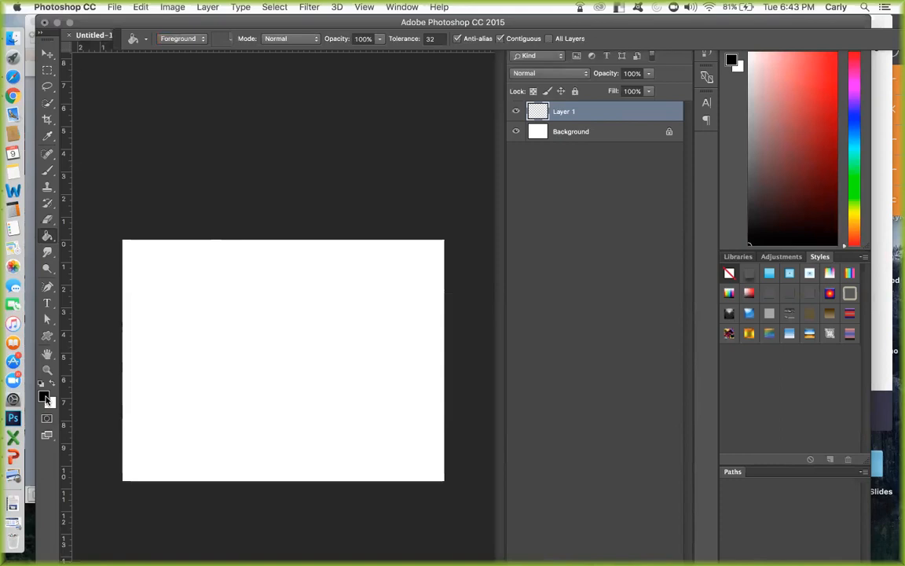
Set the foreground color to a very dark navy blue, hex 050c29.
left_click(46, 399)
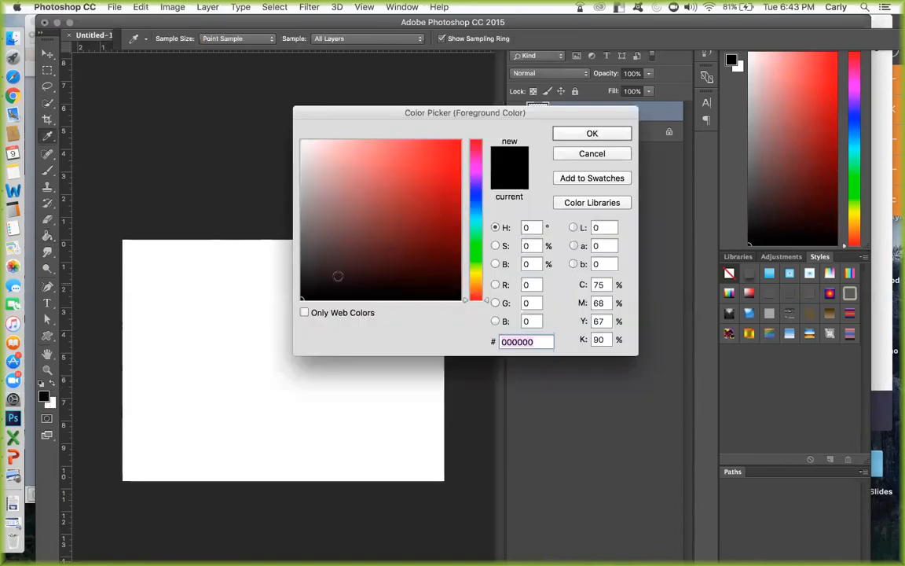
left_click(476, 198)
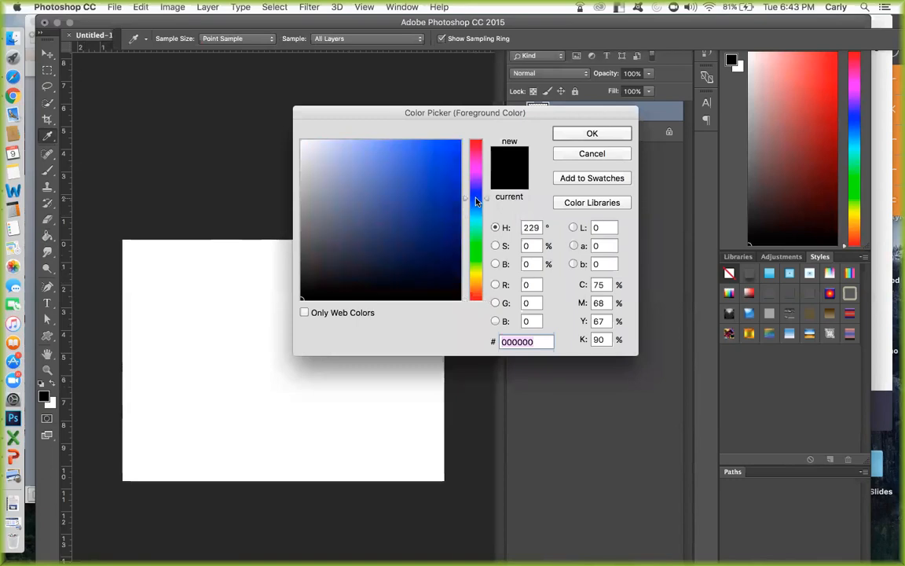
left_click(447, 275)
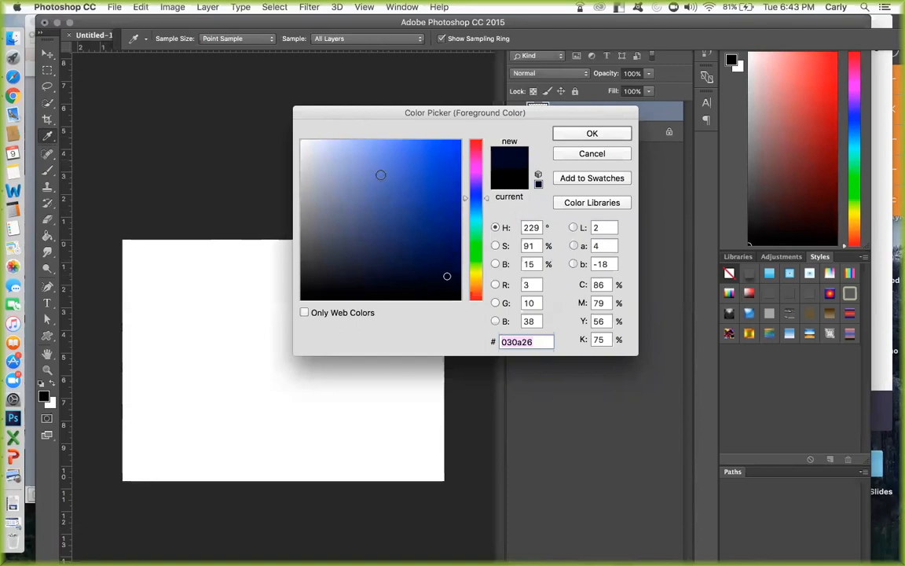
left_click(322, 144)
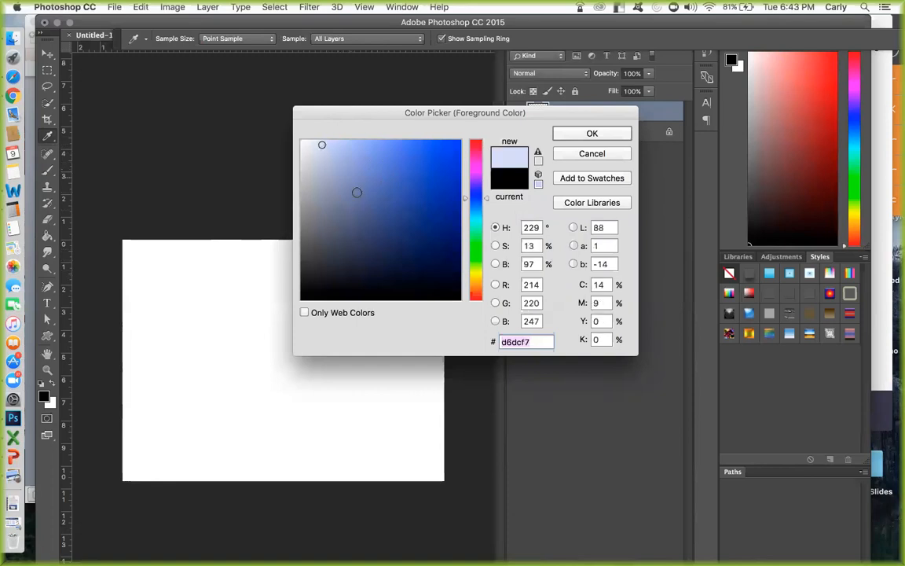
left_click(445, 282)
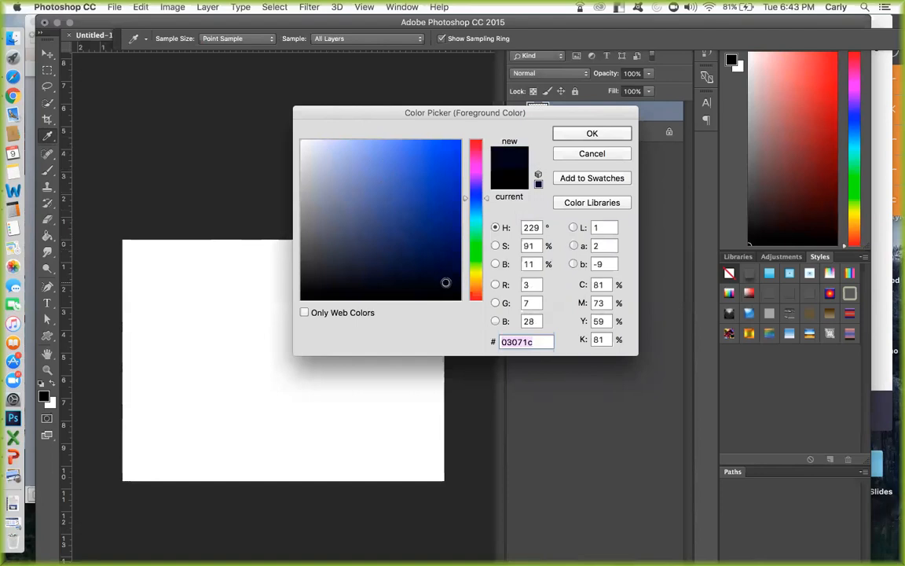
left_click(329, 248)
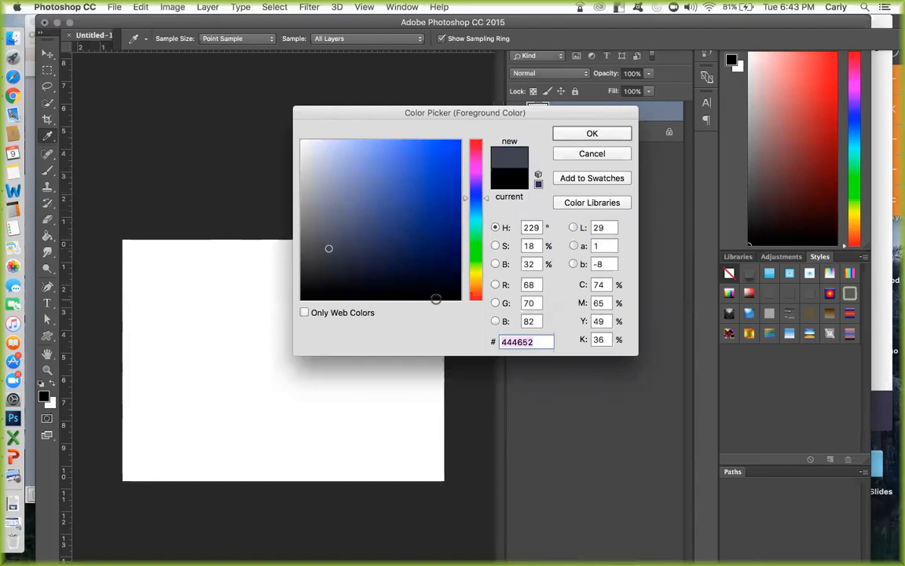
left_click(442, 273)
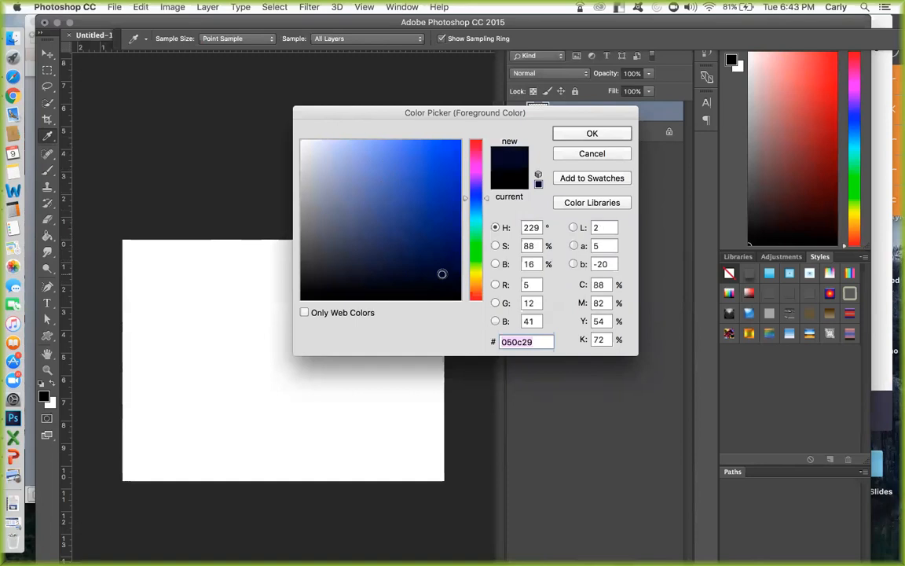
left_click(578, 135)
Fill Layer 1 with the foreground color using the Paint Bucket and add another new layer above it.
key("g")
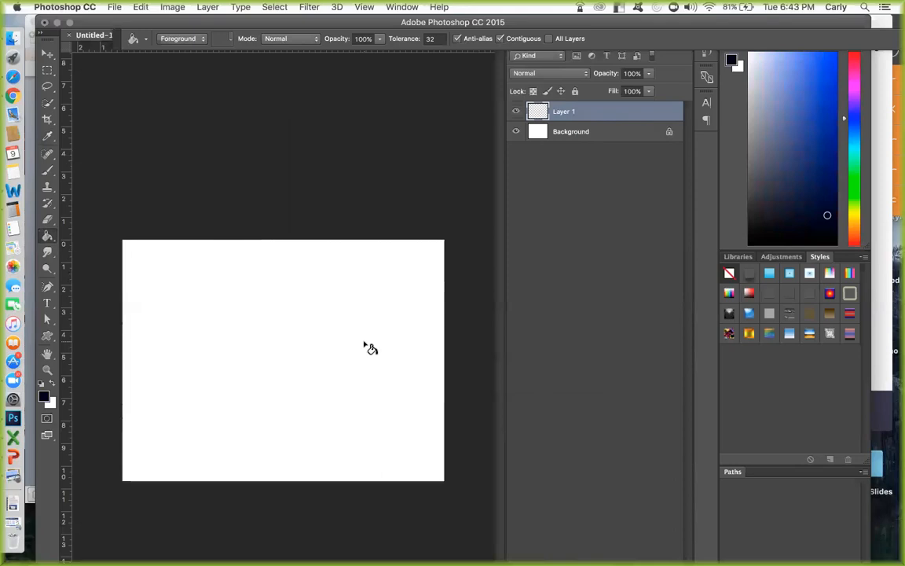
left_click(299, 358)
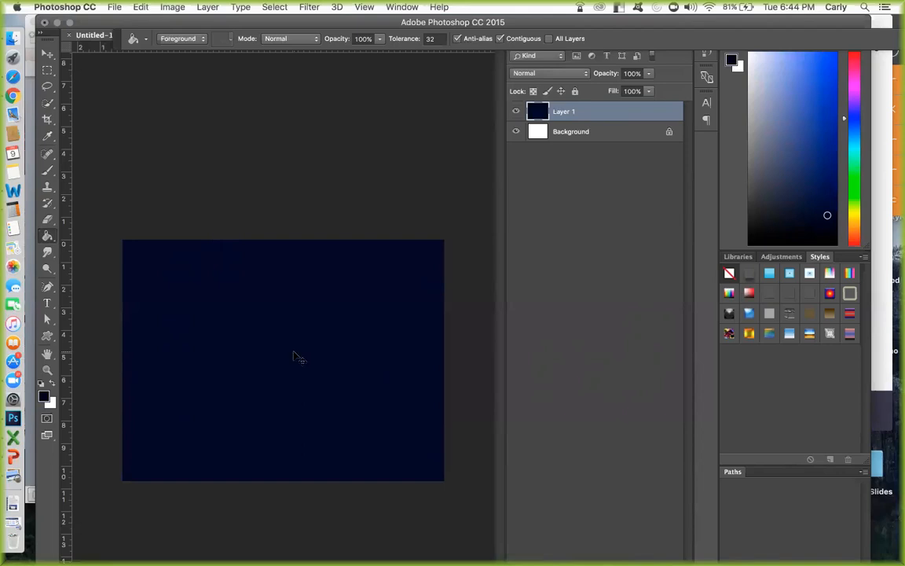
key("super+shift+n")
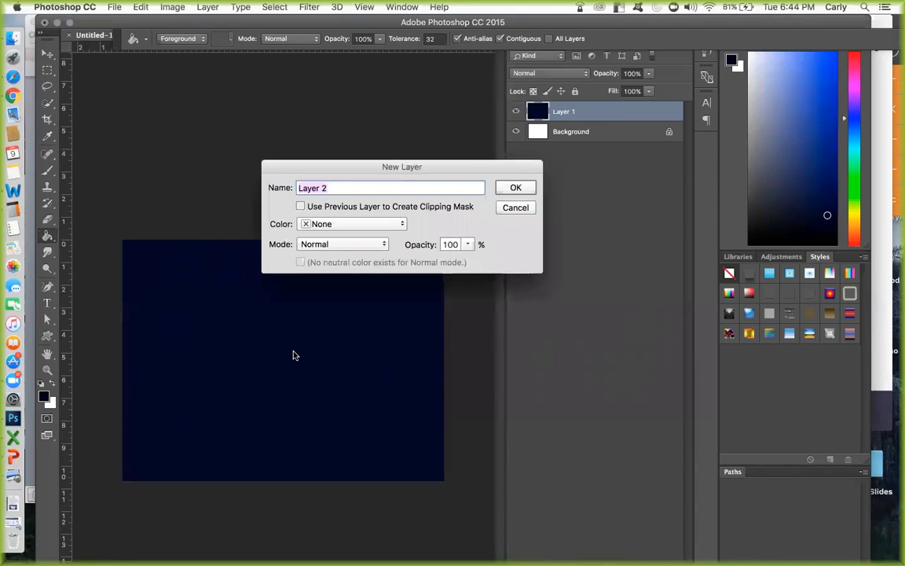
key("Return")
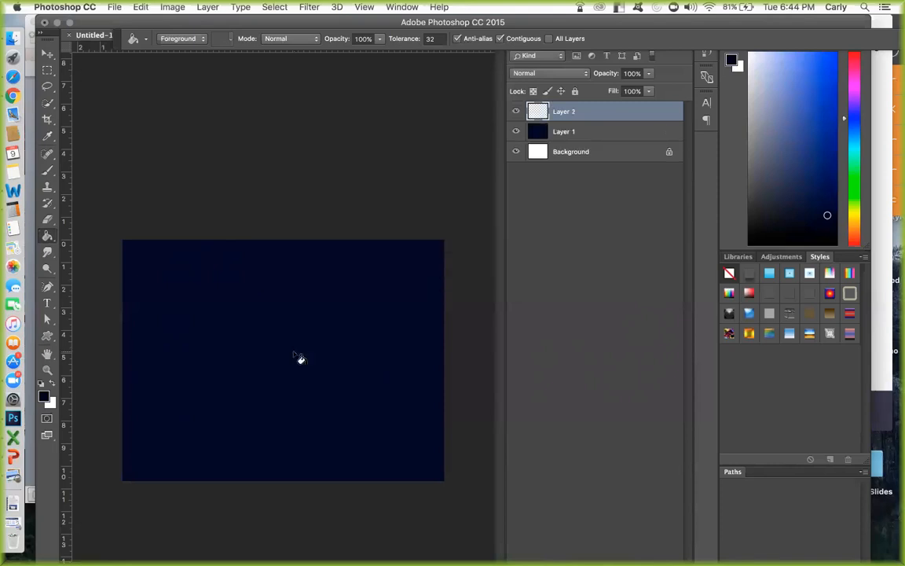
Review the Week 1 assignment instructions in Safari, then return to Photoshop and set the foreground color to light peach, hex f9ddc2.
left_click(12, 76)
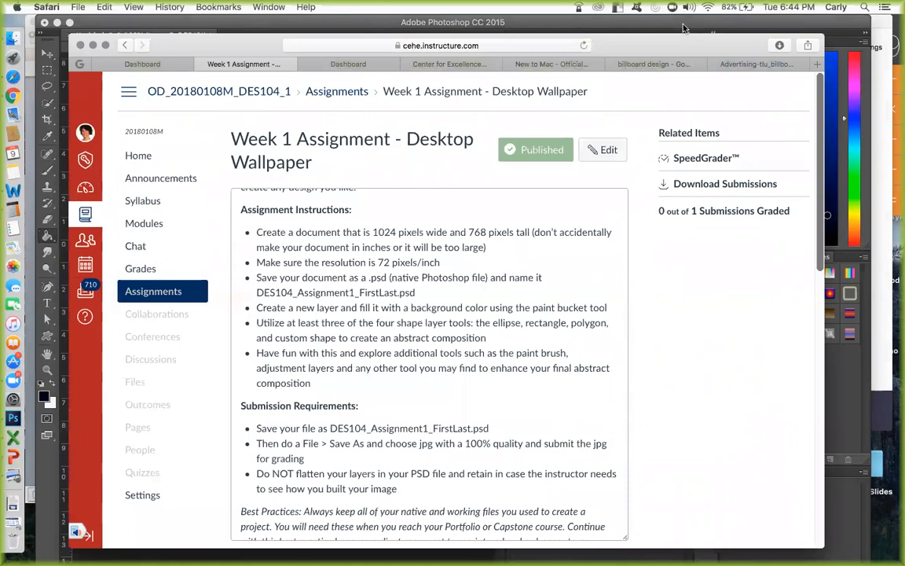
left_click(709, 20)
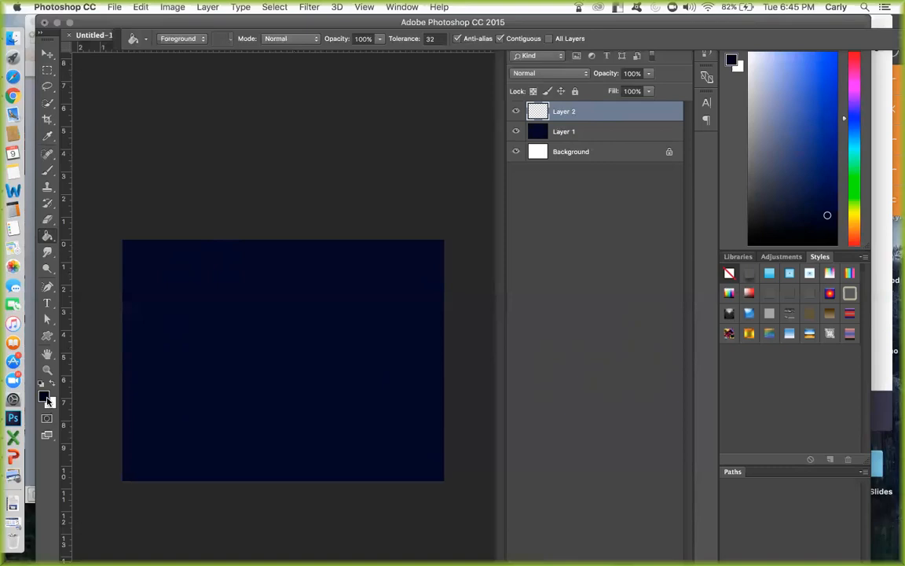
left_click(46, 398)
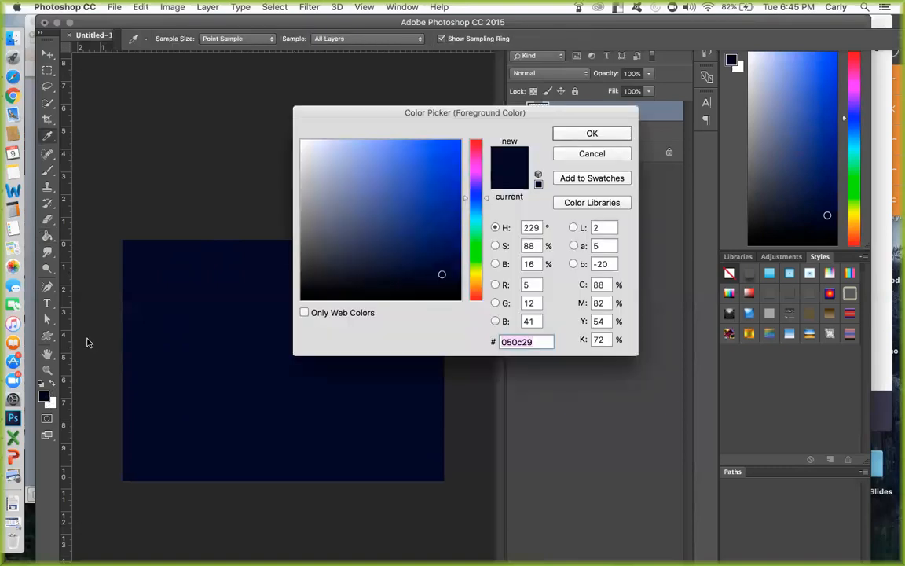
left_click(475, 287)
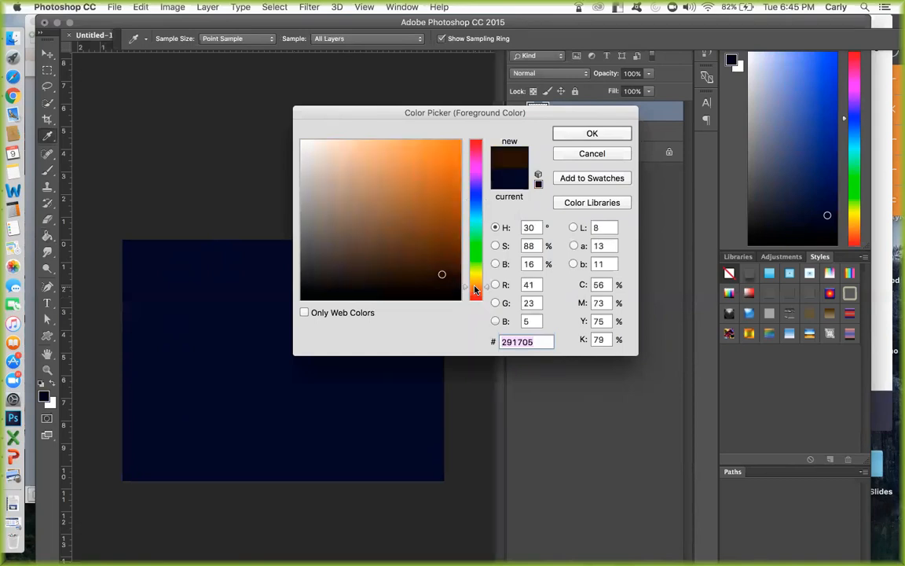
left_click(336, 143)
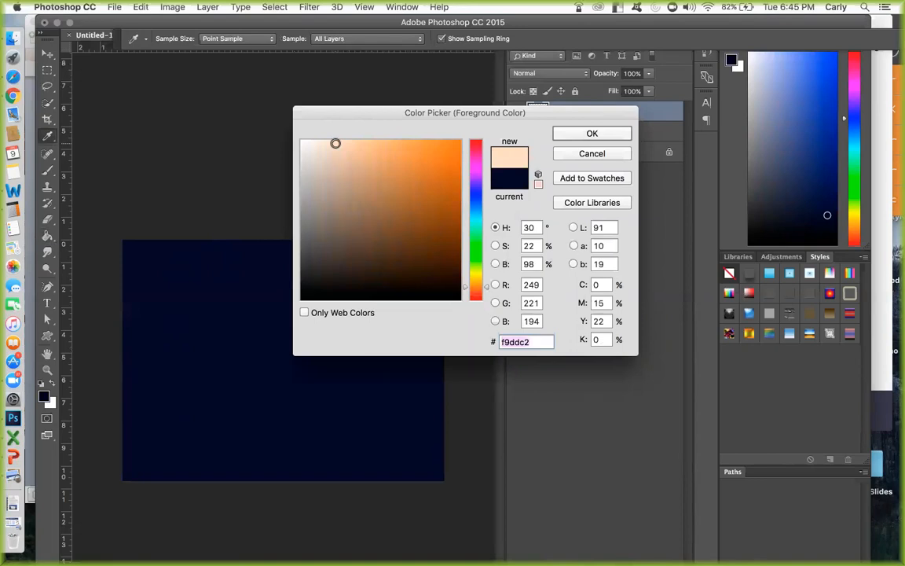
left_click(589, 134)
key("g")
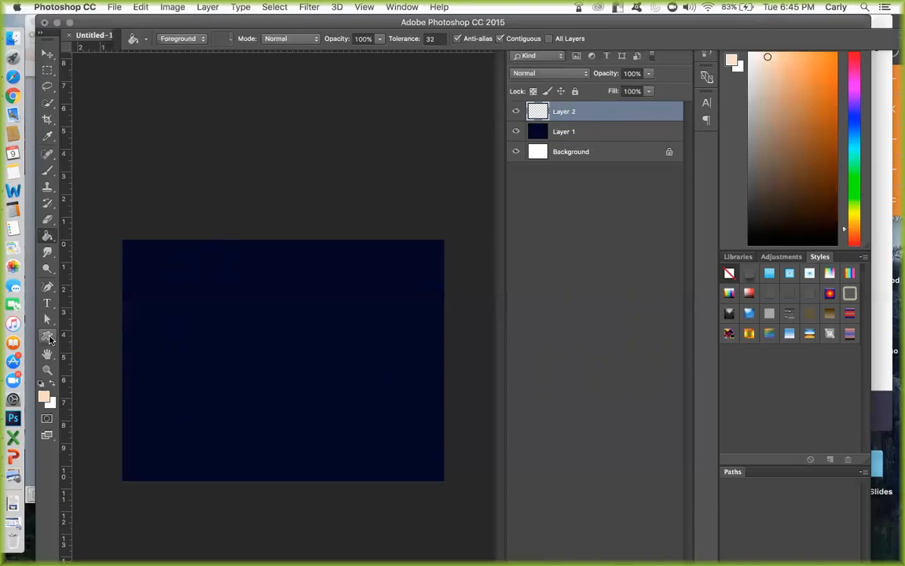
Switch through the Ellipse and Rectangle shape tools and finish with the Ellipse Tool active.
left_click(48, 338)
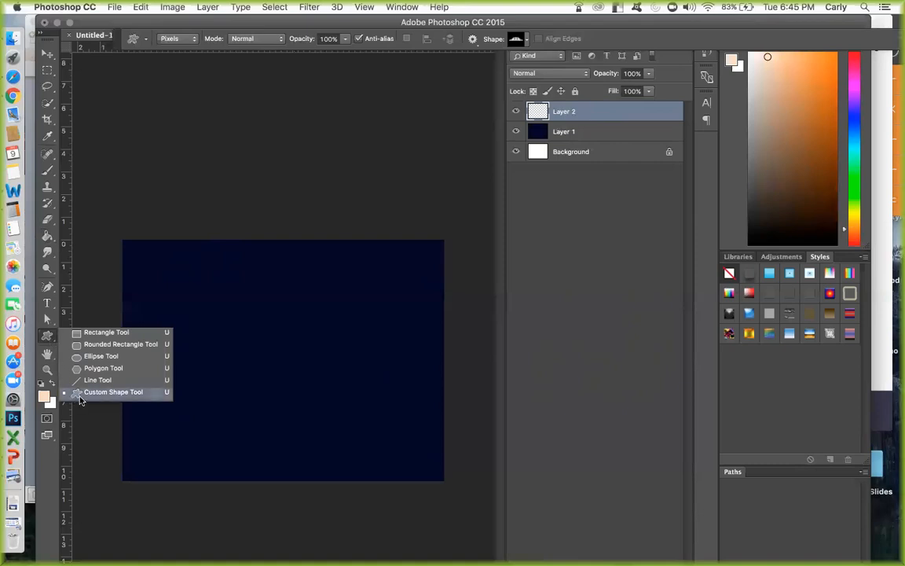
left_click(83, 356)
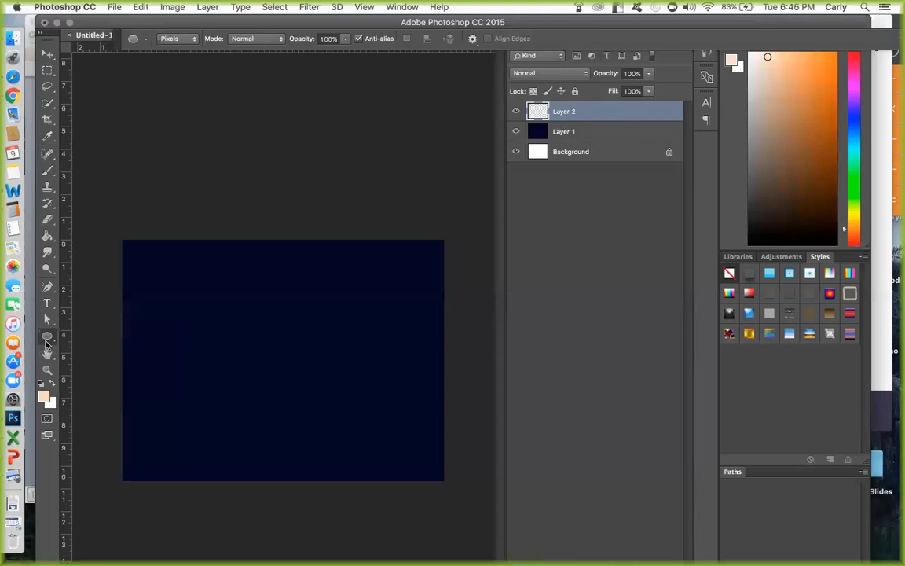
left_click(46, 338)
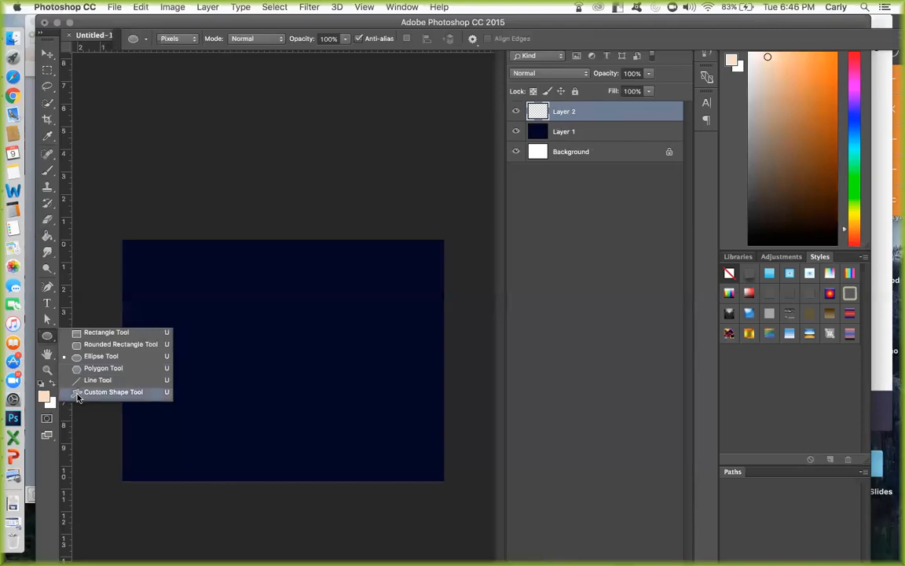
left_click(95, 334)
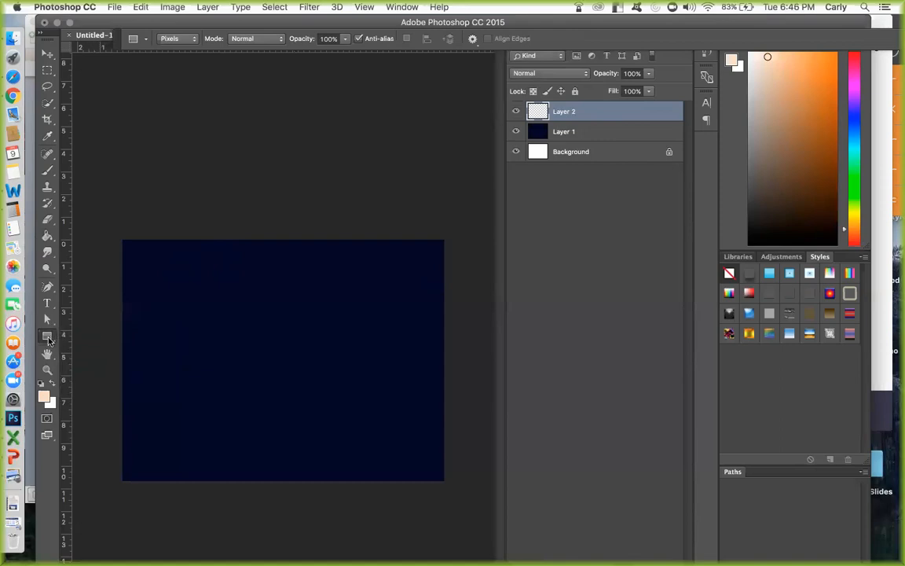
left_click(49, 336)
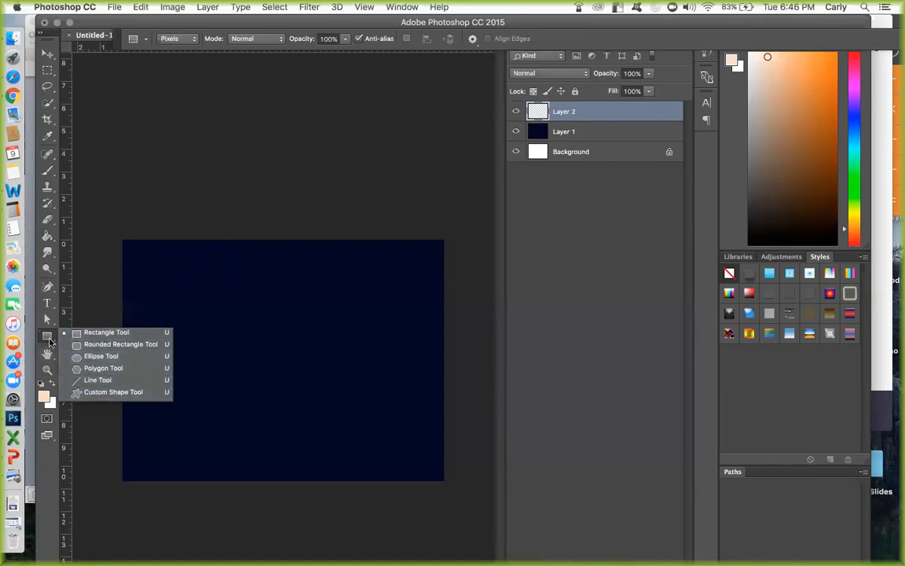
left_click(50, 341)
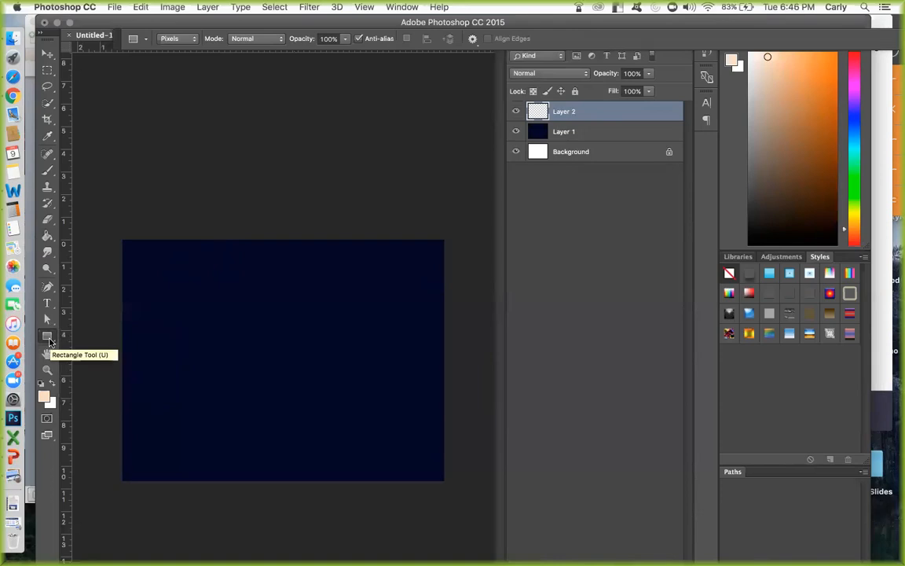
left_click(53, 340)
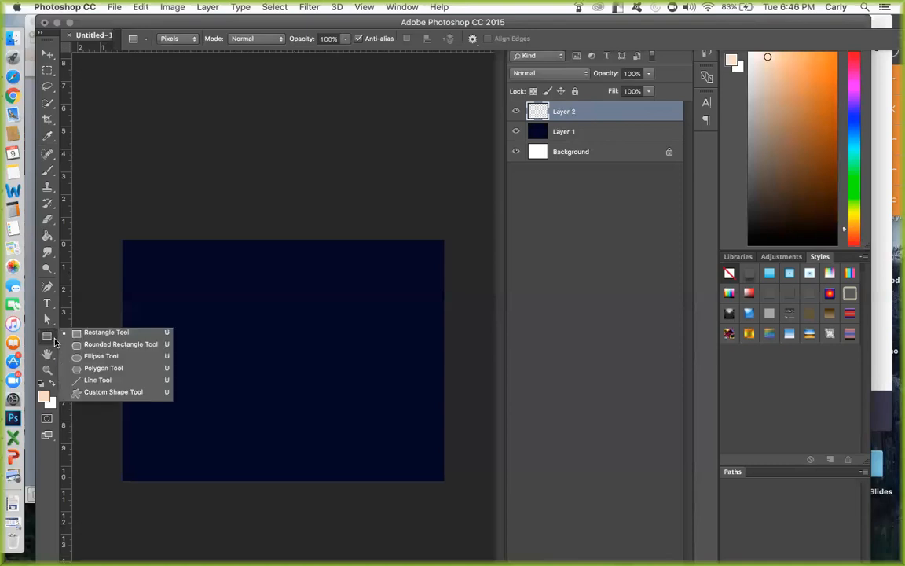
left_click(90, 356)
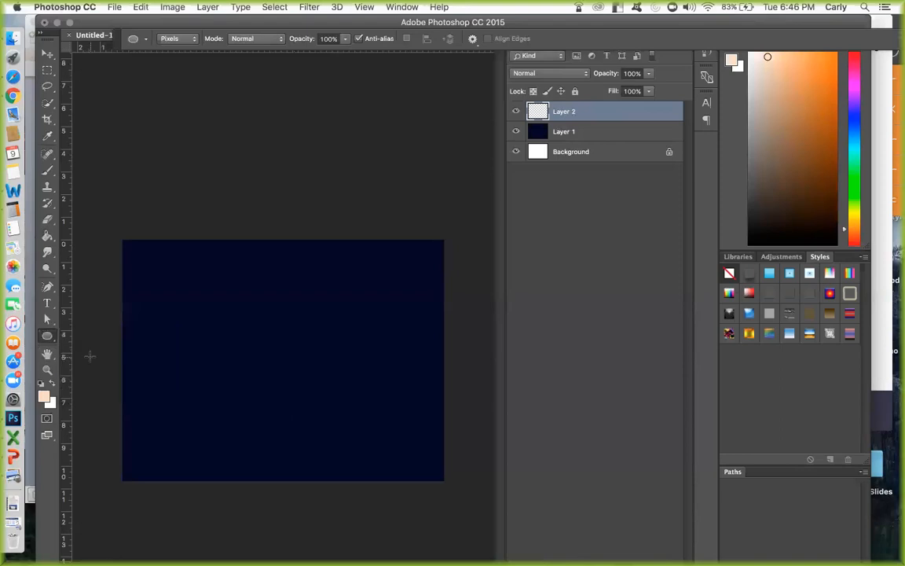
Reposition the application window and its tool options bar so the document title shows, and view the Ellipse Tool presets.
left_click_drag(126, 20, 126, 63)
left_click(146, 39)
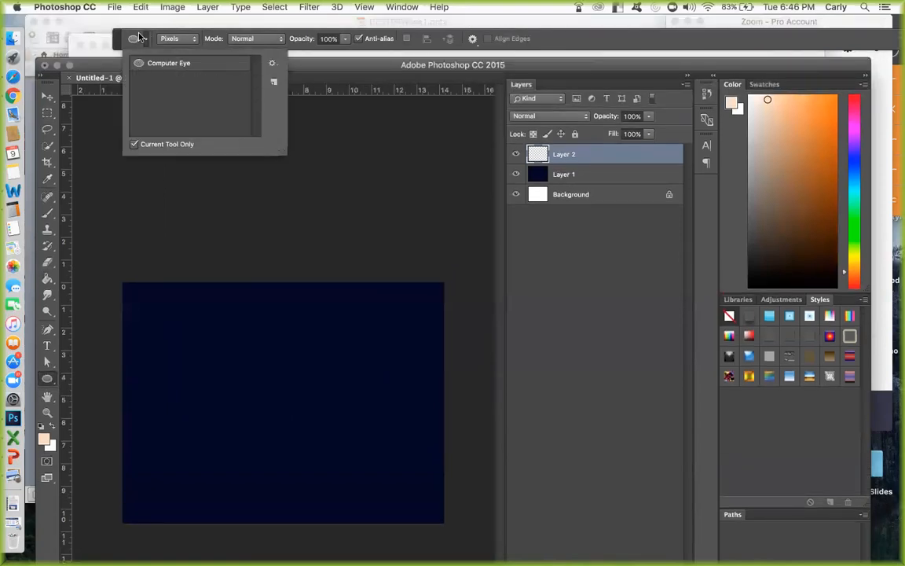
left_click(139, 38)
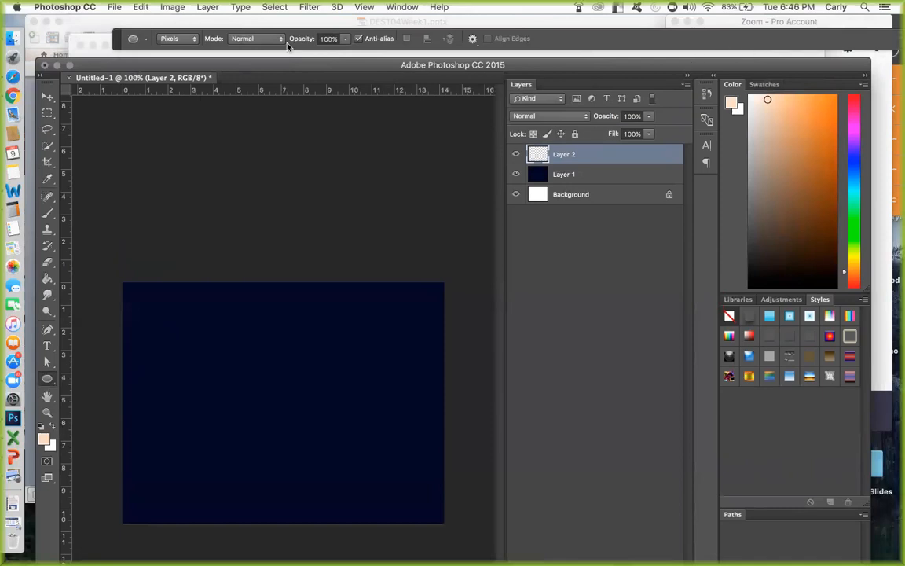
left_click_drag(233, 66, 210, 37)
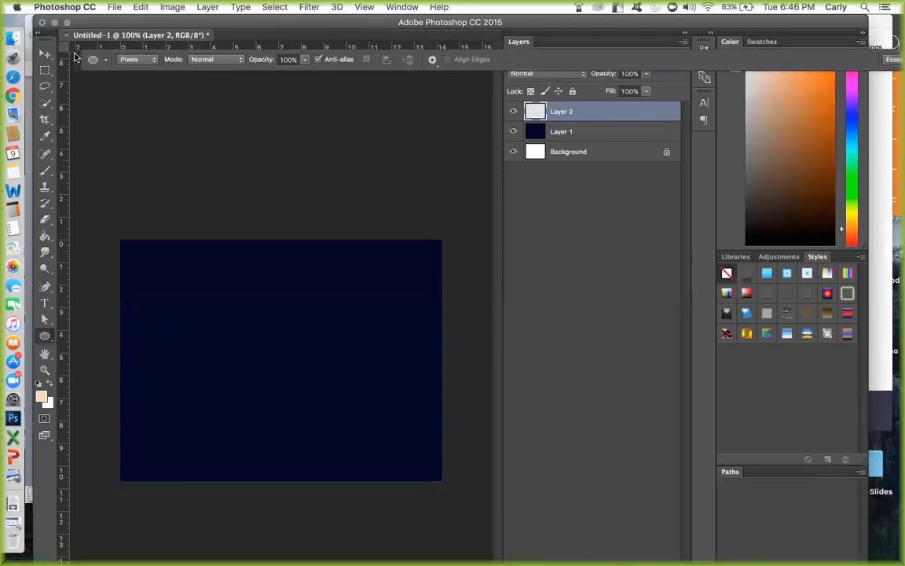
left_click(79, 54)
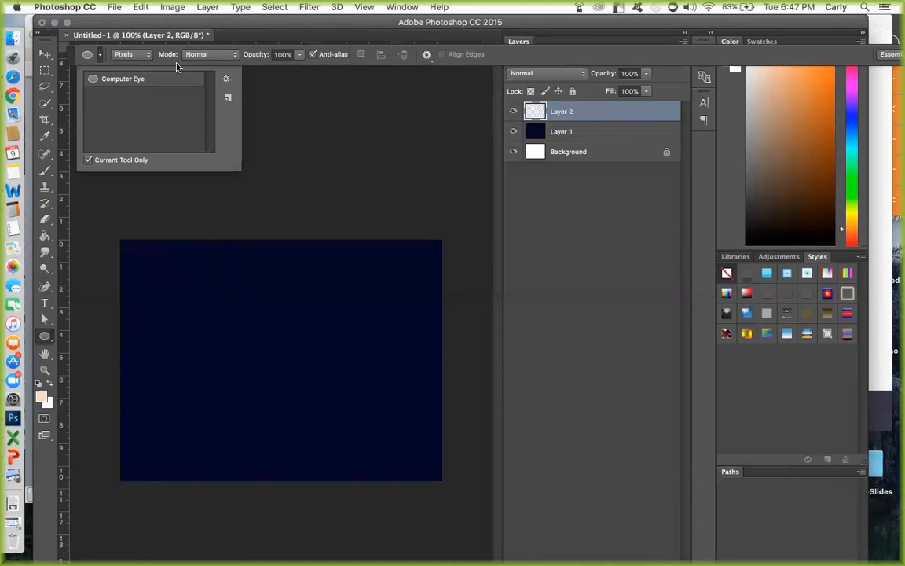
Draw a small peach circle near the middle of the canvas on Layer 2 with the Ellipse Tool in Pixels mode.
left_click(133, 56)
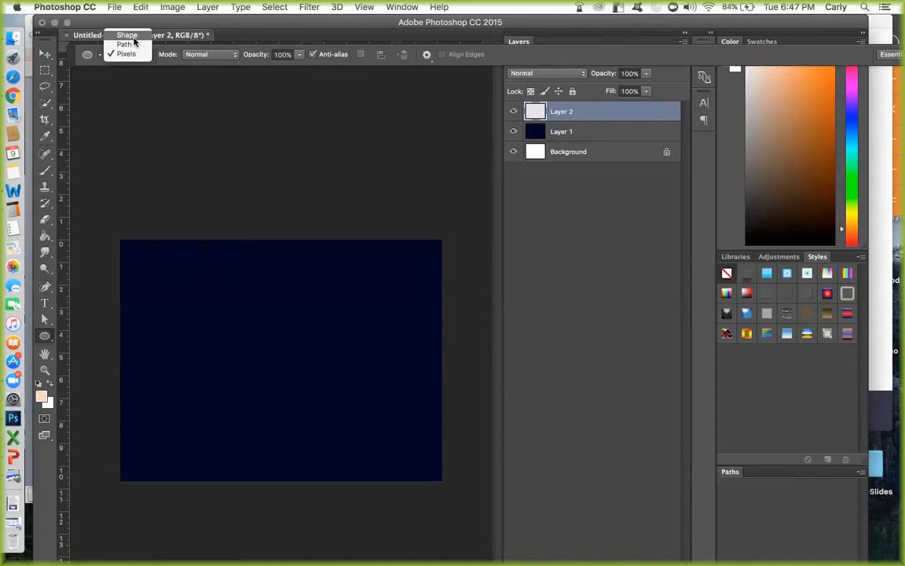
left_click(126, 54)
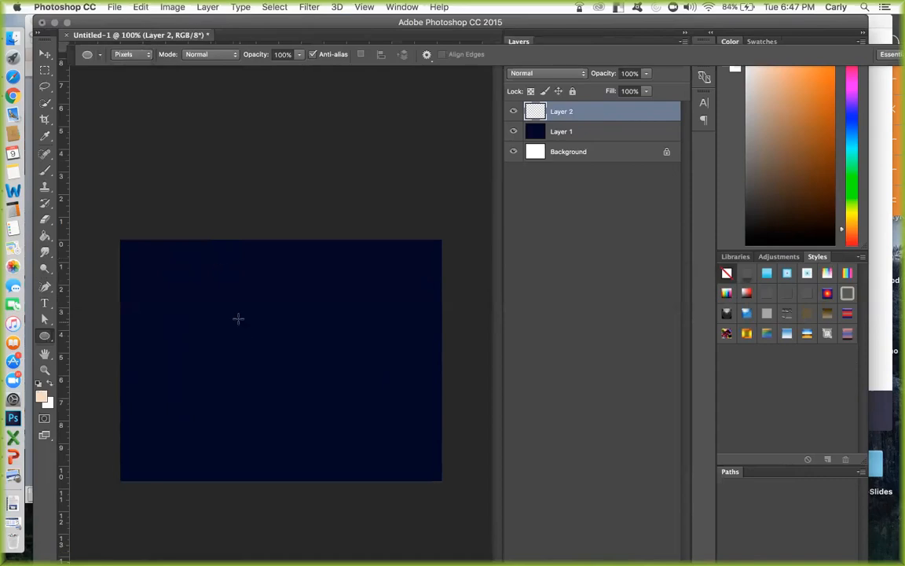
left_click_drag(234, 335, 285, 378)
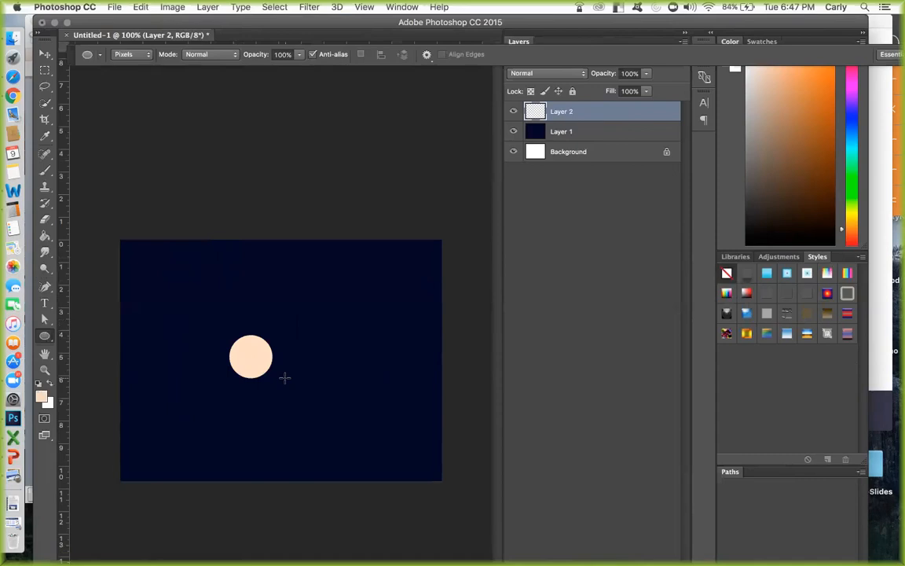
Free Transform the pixel circle to about 847% and move it so it runs off the canvas's lower-right corner.
key("ctrl+t")
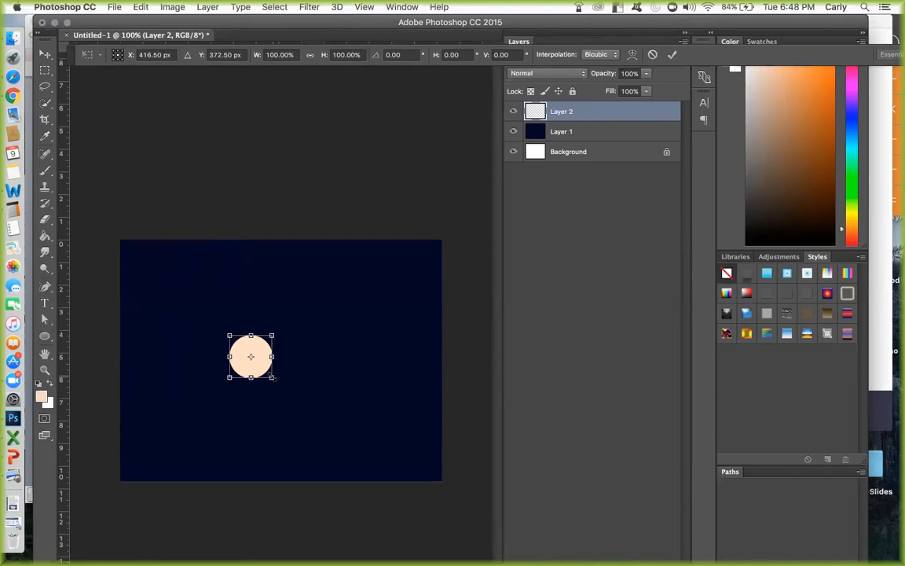
left_click_drag(272, 378, 364, 493)
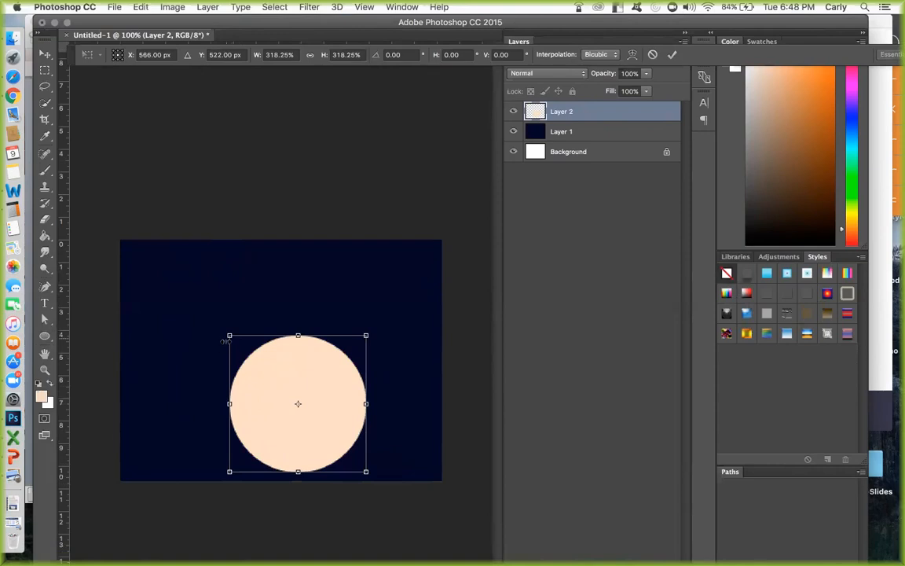
left_click_drag(228, 334, 160, 273)
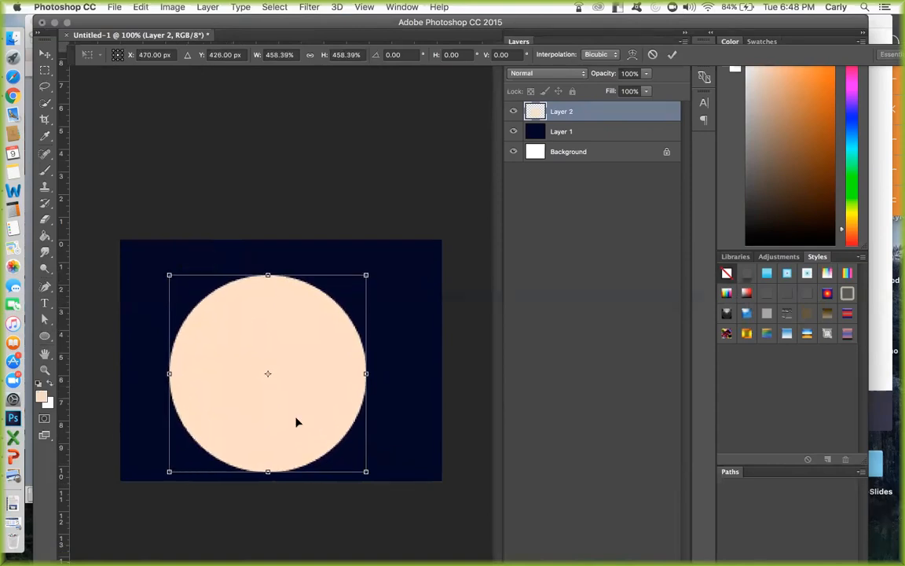
left_click_drag(374, 471, 517, 535)
left_click_drag(169, 275, 107, 221)
left_click_drag(277, 306, 318, 348)
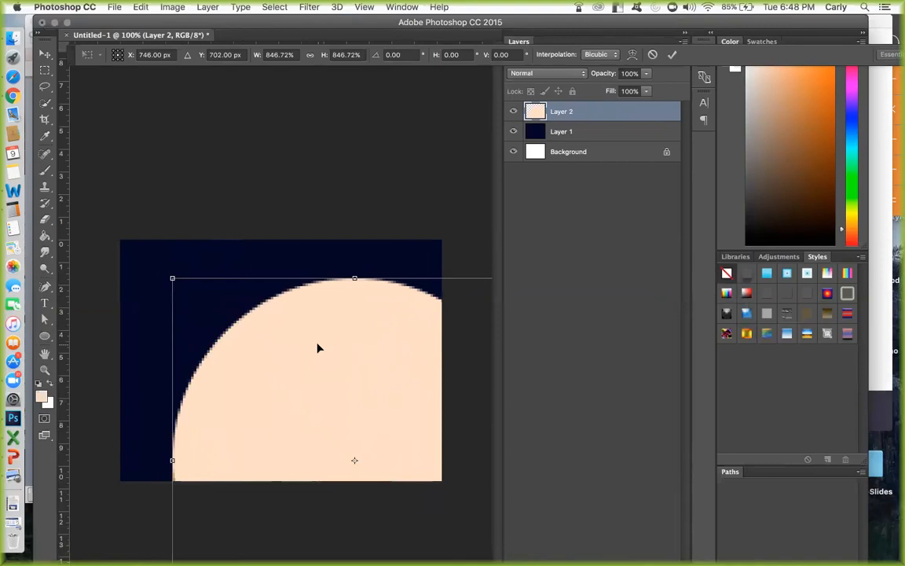
key("Return")
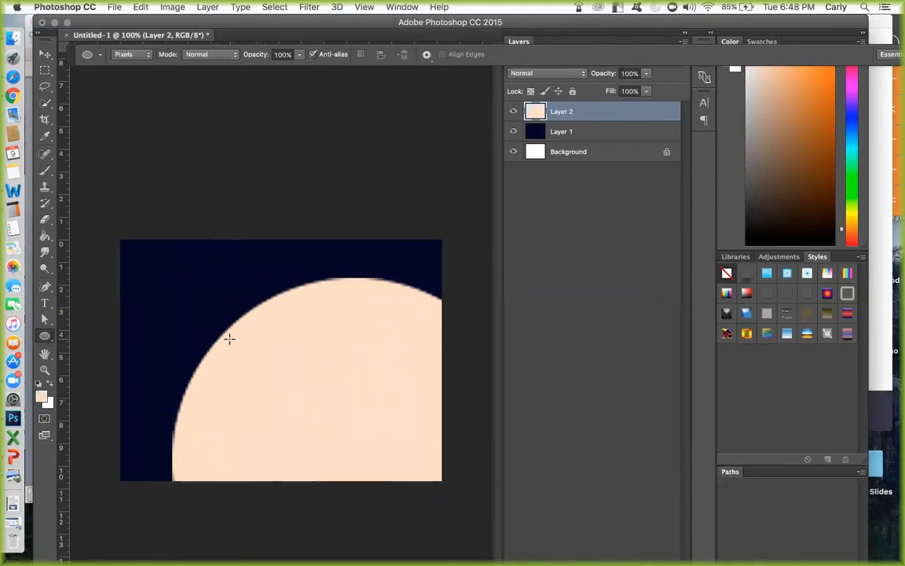
Delete Layer 2 with the enlarged pixel circle and add a new empty layer with default settings above Layer 1.
left_click(123, 56)
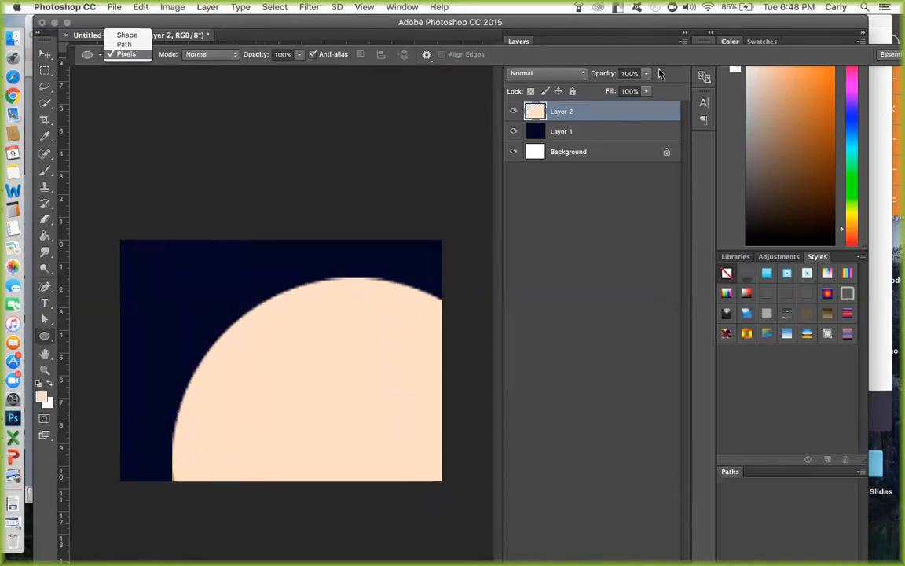
left_click(615, 124)
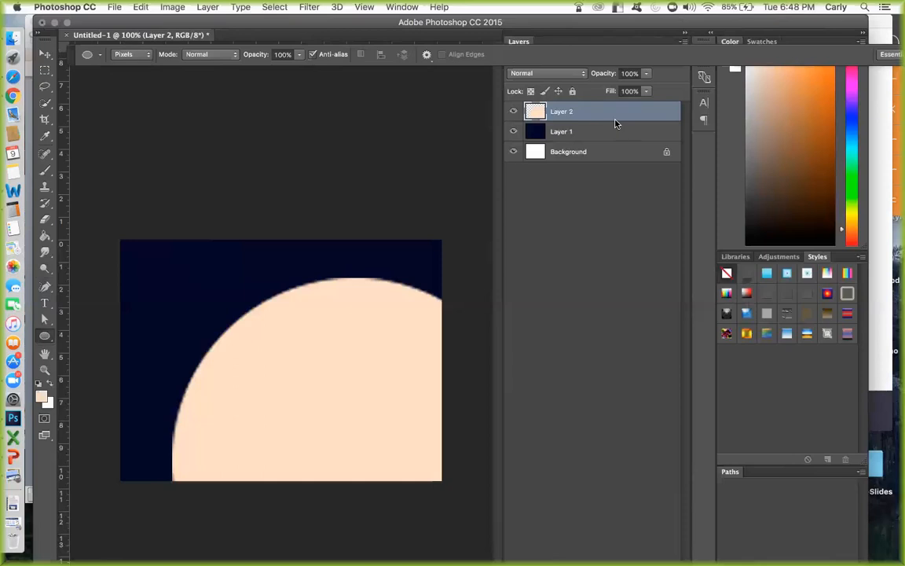
key("Delete")
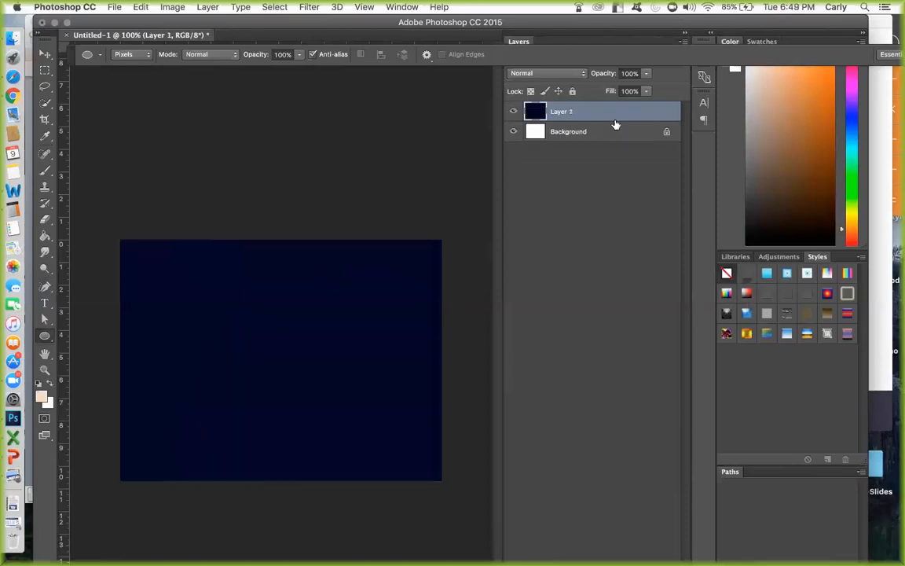
key("super+shift+n")
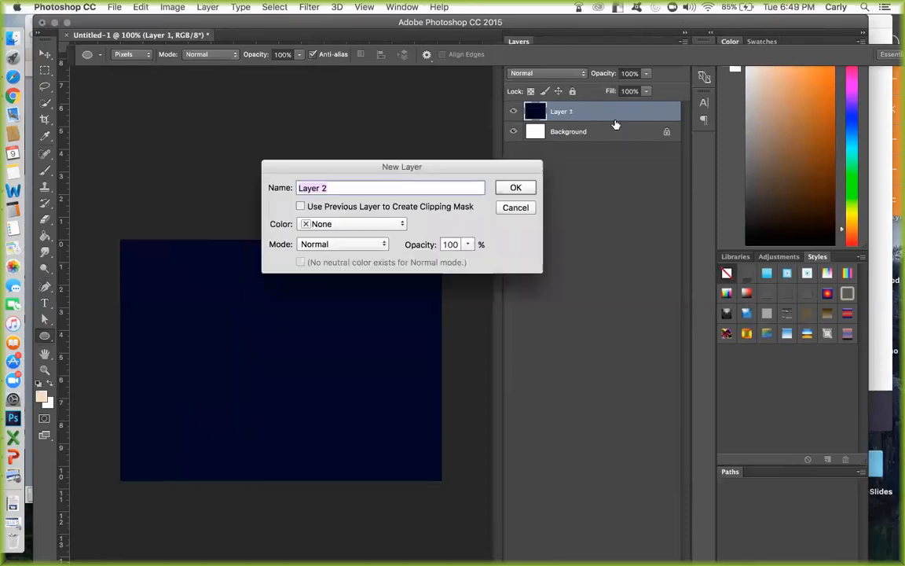
key("Return")
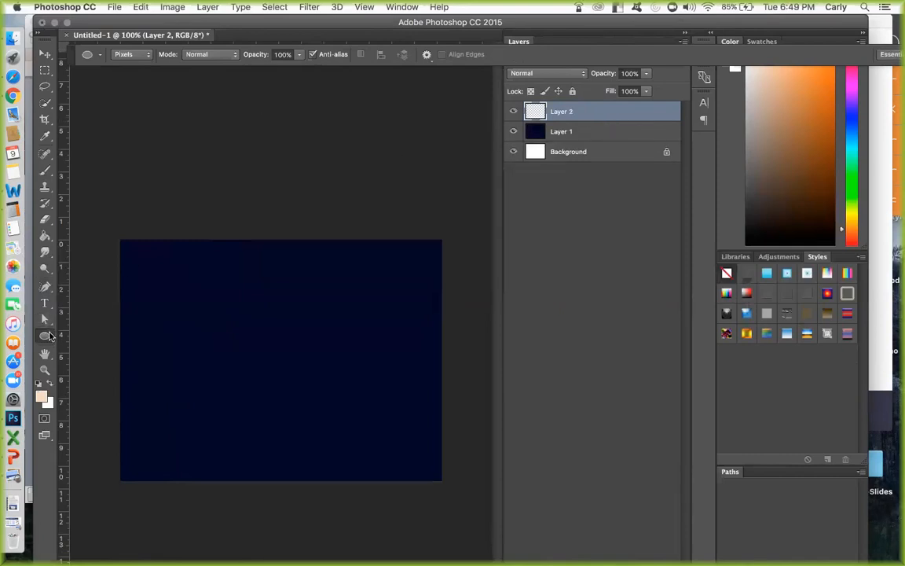
Draw a peach circle about 116 px wide near the canvas center in Shape mode, and uncover the layer list.
left_click(127, 54)
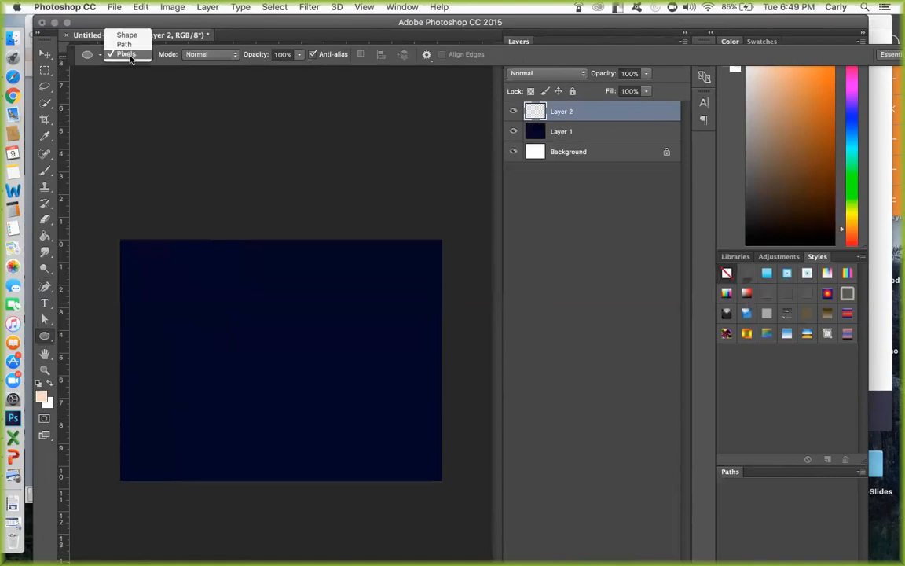
left_click(127, 35)
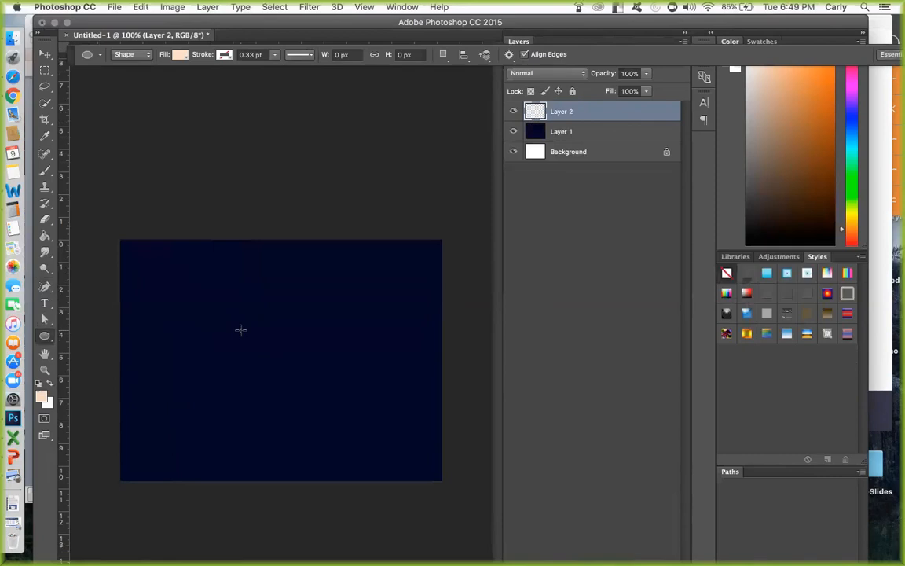
left_click_drag(240, 330, 284, 366)
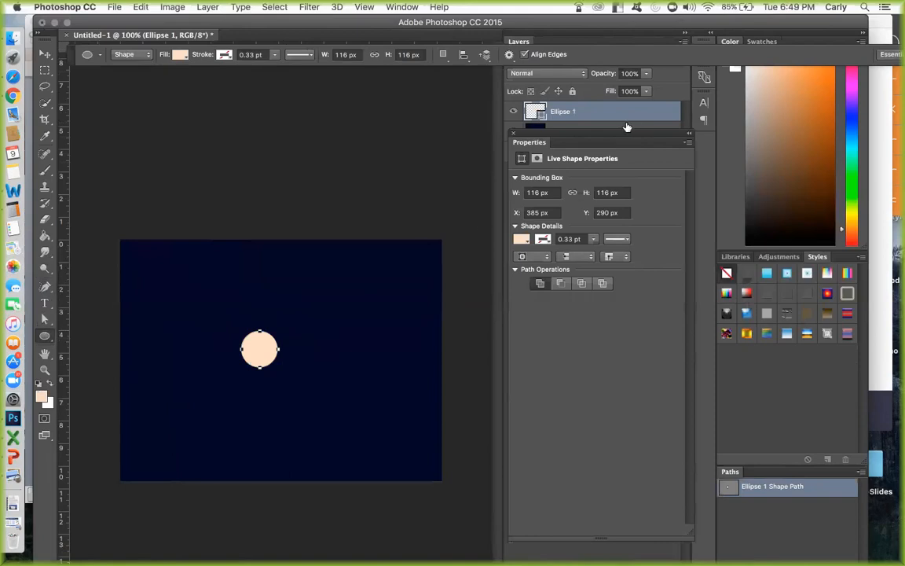
left_click_drag(617, 140, 553, 166)
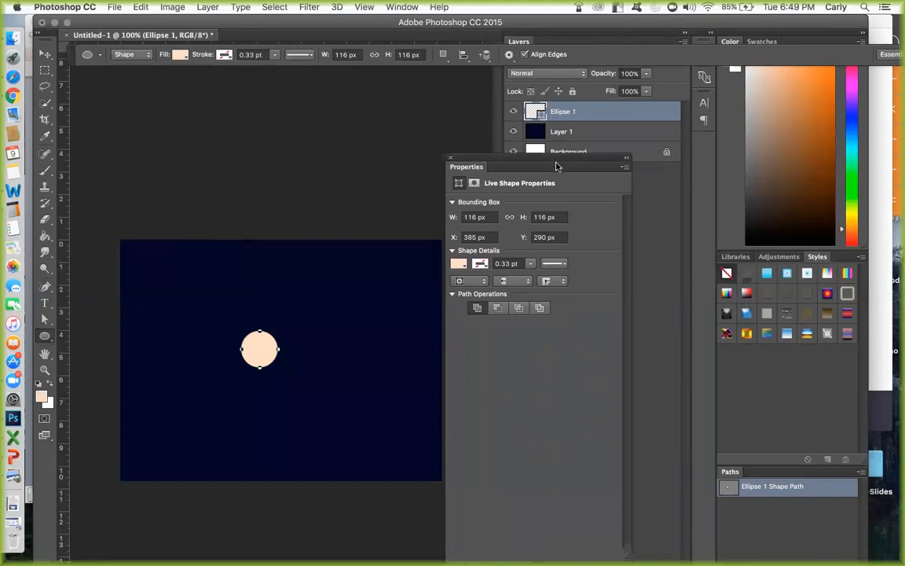
Uncover the full layer list and change the peach circle's fill to a light yellow.
left_click_drag(554, 163, 554, 174)
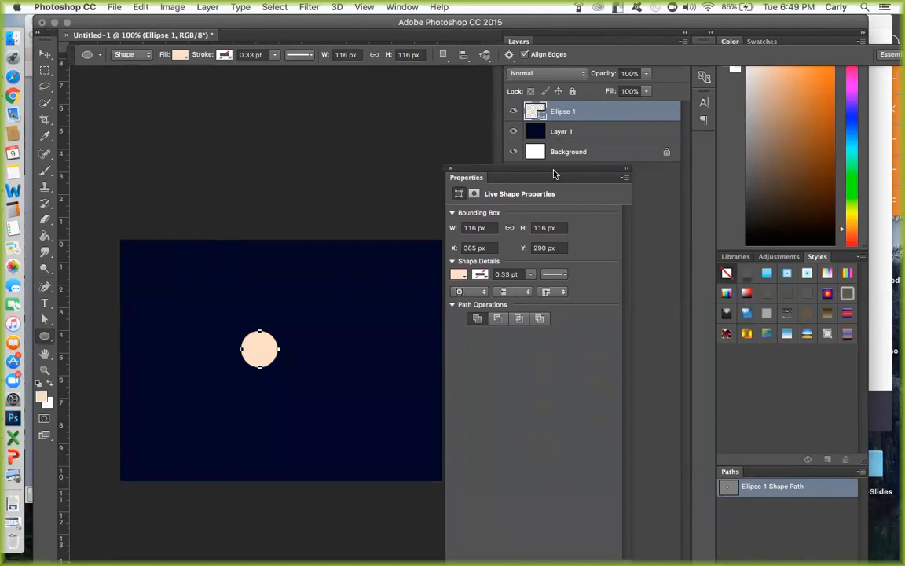
left_click(459, 274)
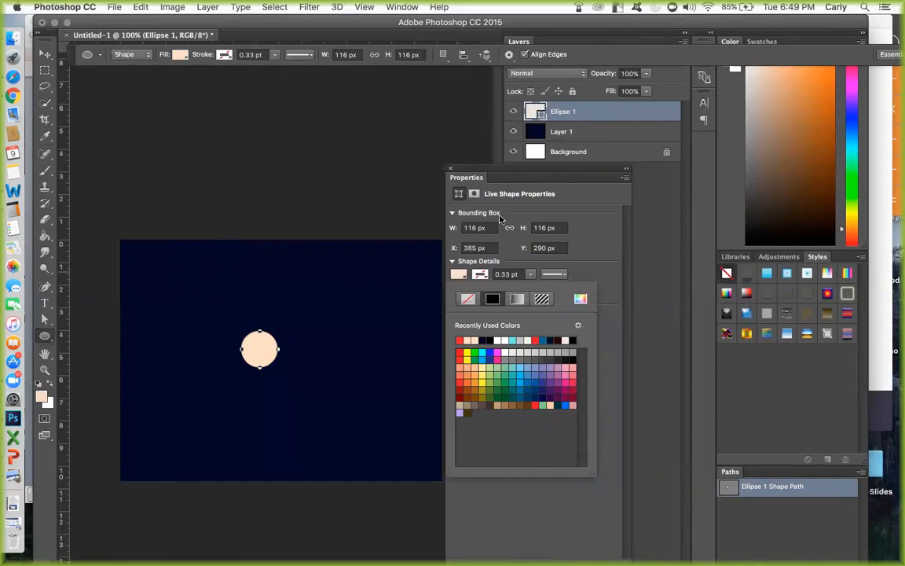
left_click(578, 299)
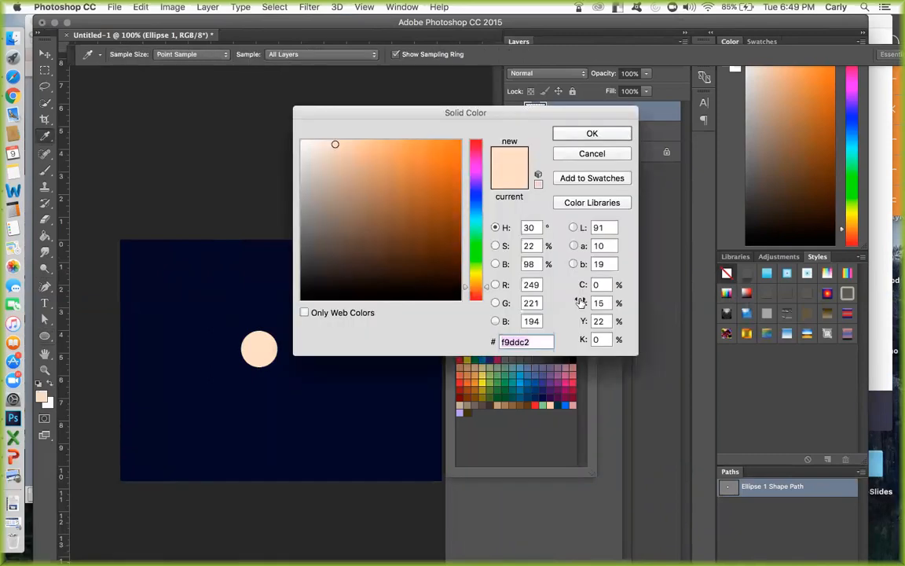
left_click(475, 296)
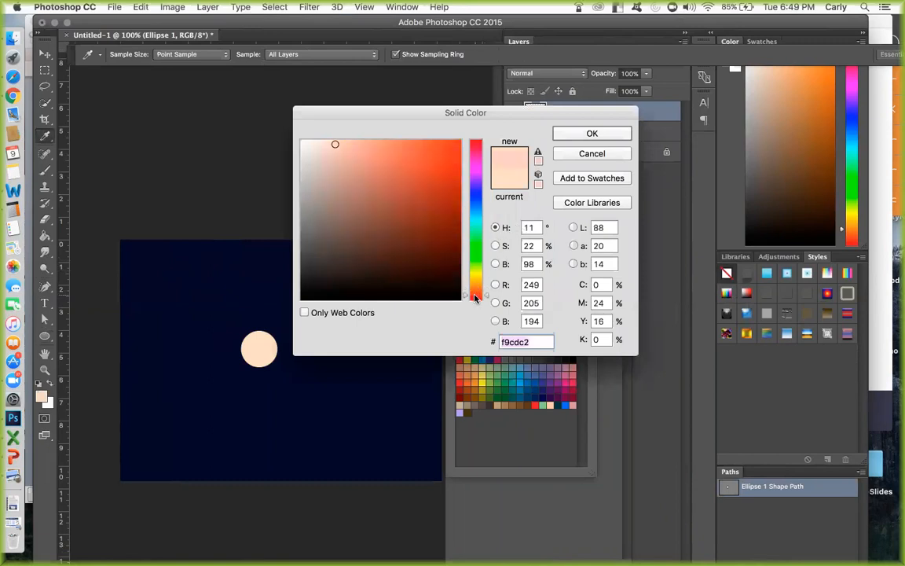
left_click_drag(475, 296, 476, 273)
left_click(365, 145)
left_click(591, 133)
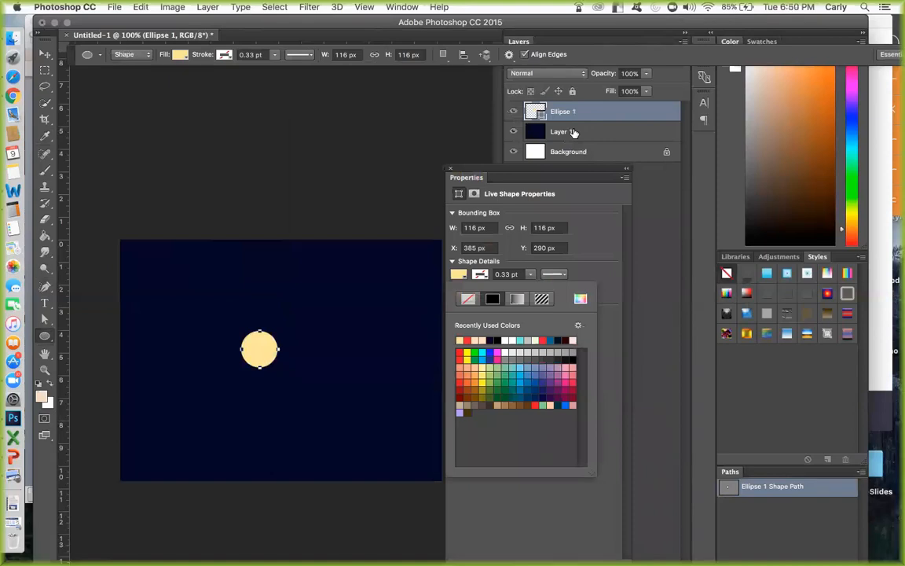
Give the light yellow circle a cyan stroke about 11.49 pt wide.
left_click(481, 275)
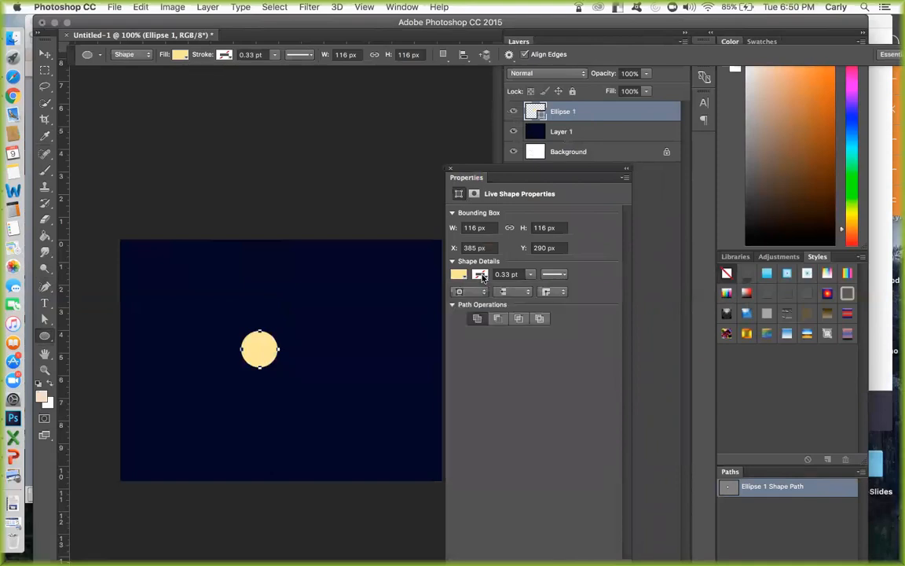
left_click(481, 275)
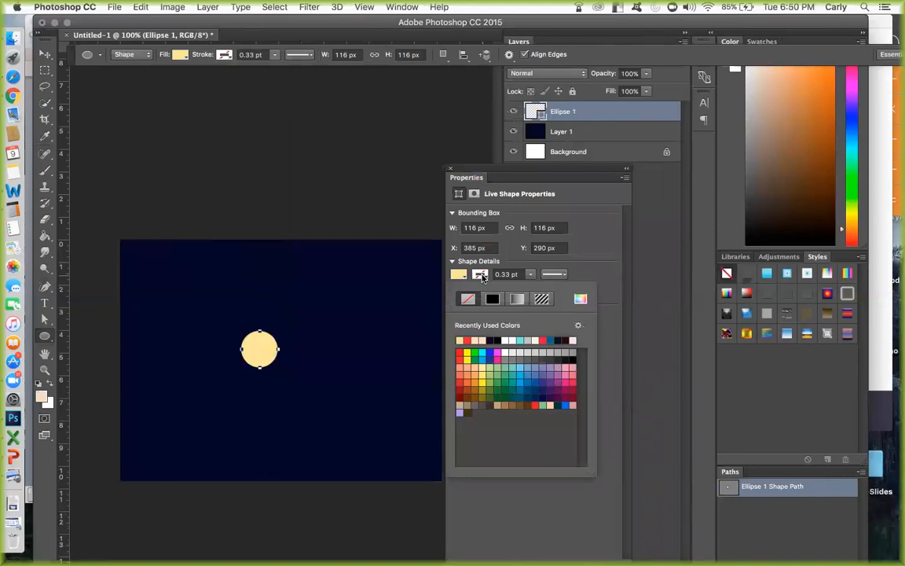
left_click(482, 353)
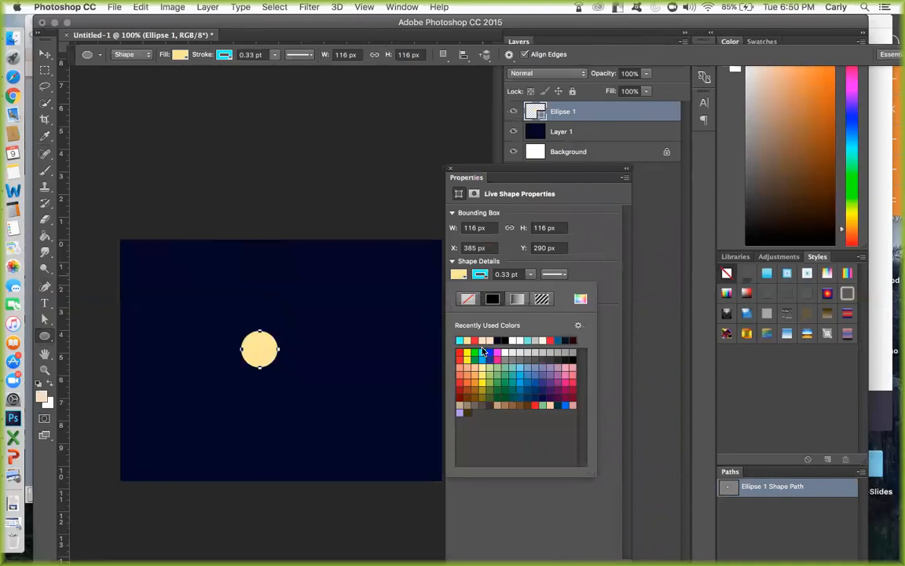
left_click(530, 279)
left_click(531, 276)
left_click_drag(536, 282, 551, 290)
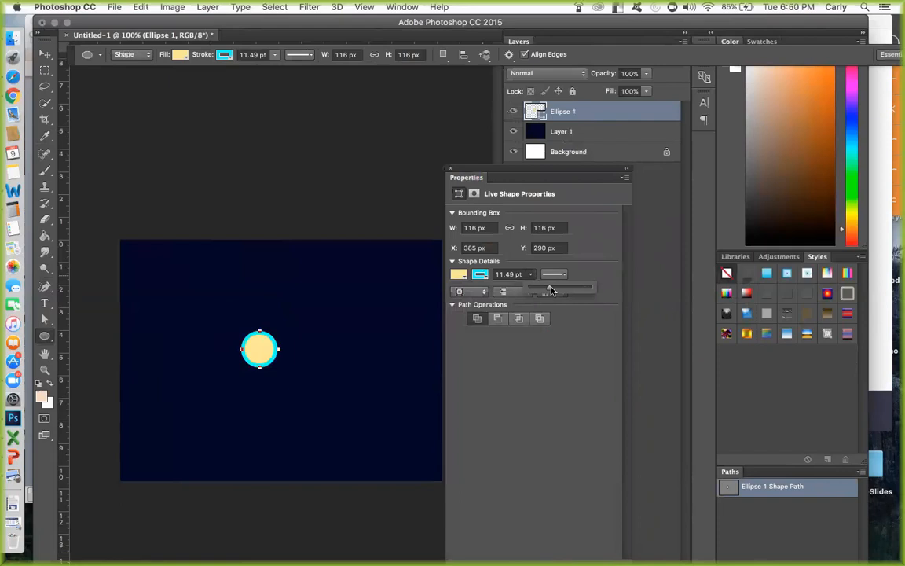
Apply the dotted line style to the circle's stroke and close the shape properties.
left_click(554, 274)
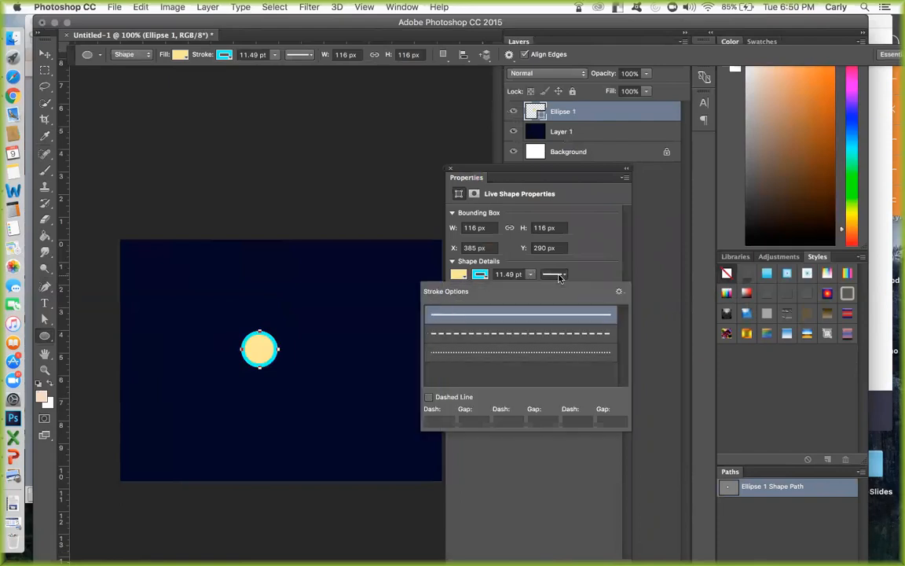
left_click(568, 354)
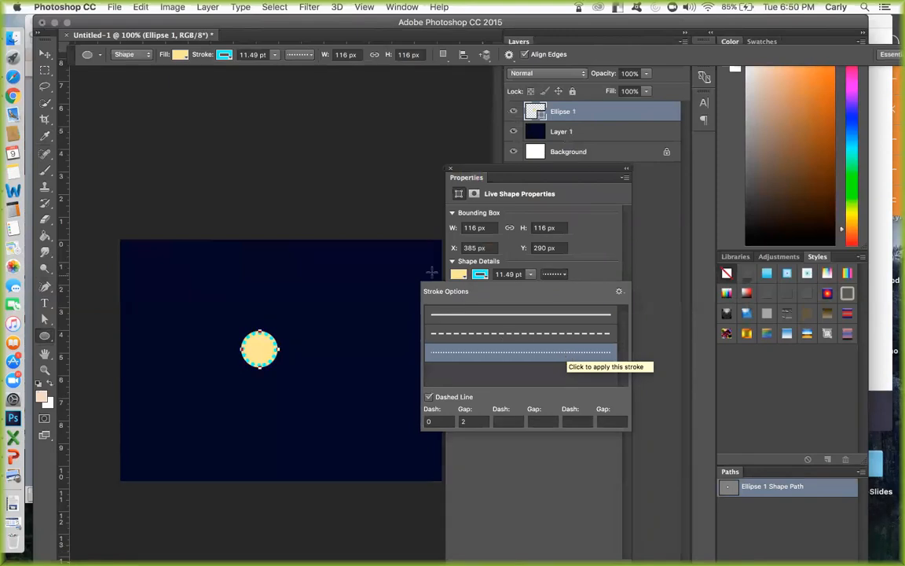
left_click(594, 281)
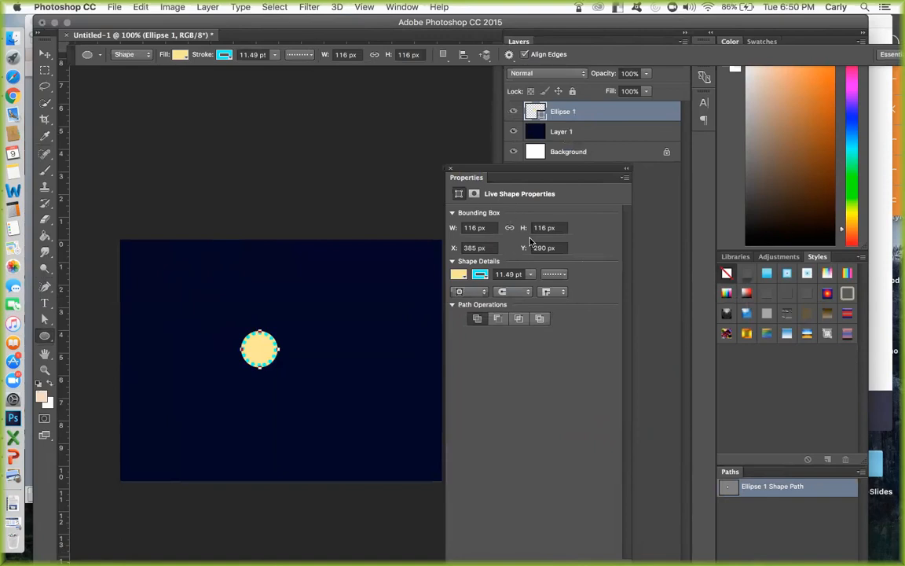
left_click(450, 168)
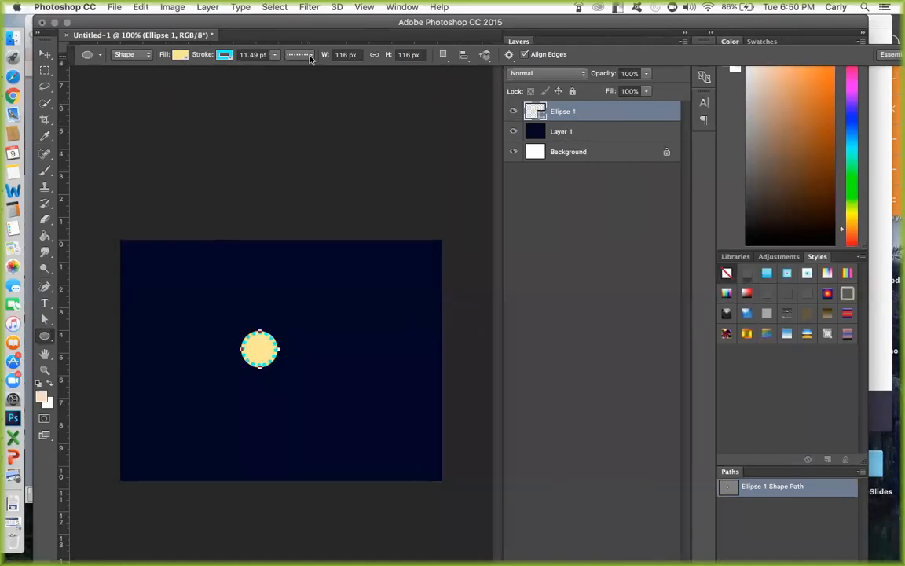
Recolor the circle's dotted stroke to orange.
left_click(226, 55)
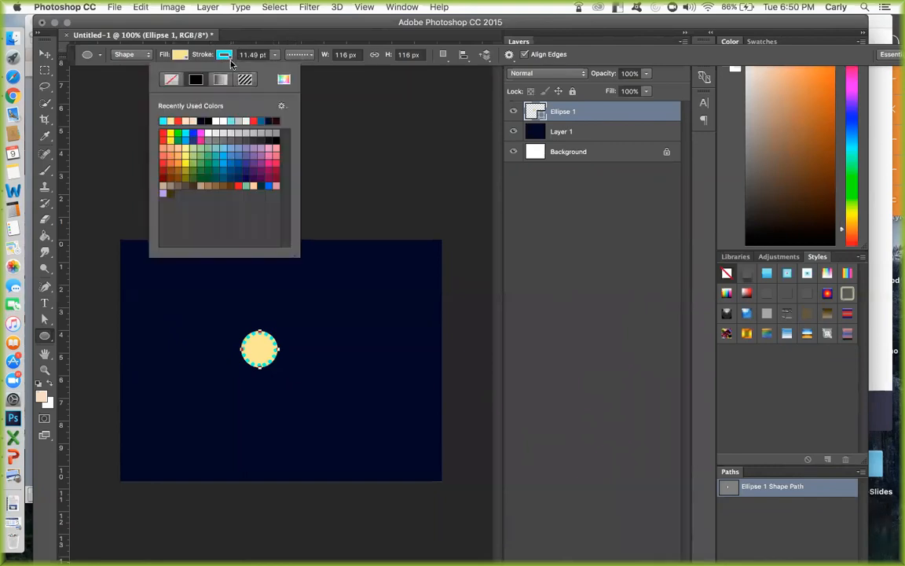
left_click(180, 161)
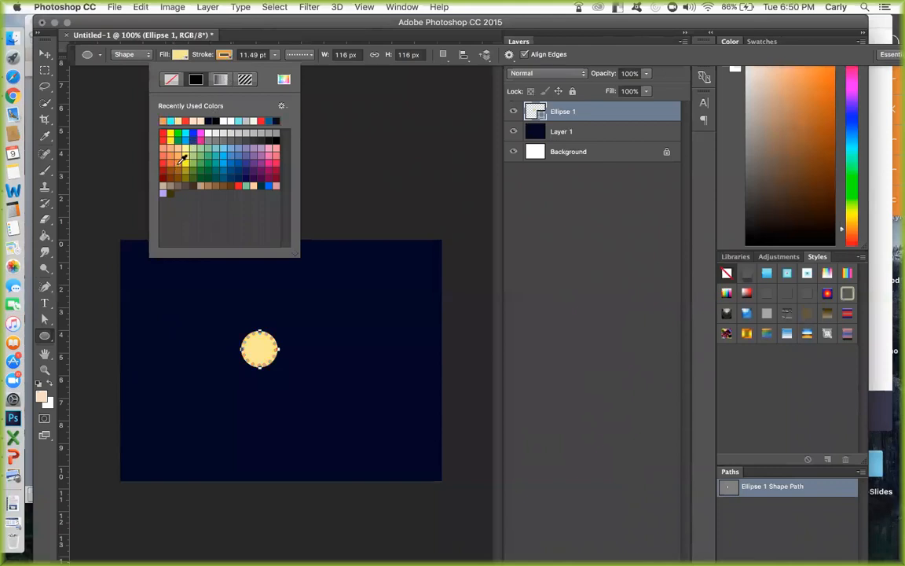
left_click(612, 58)
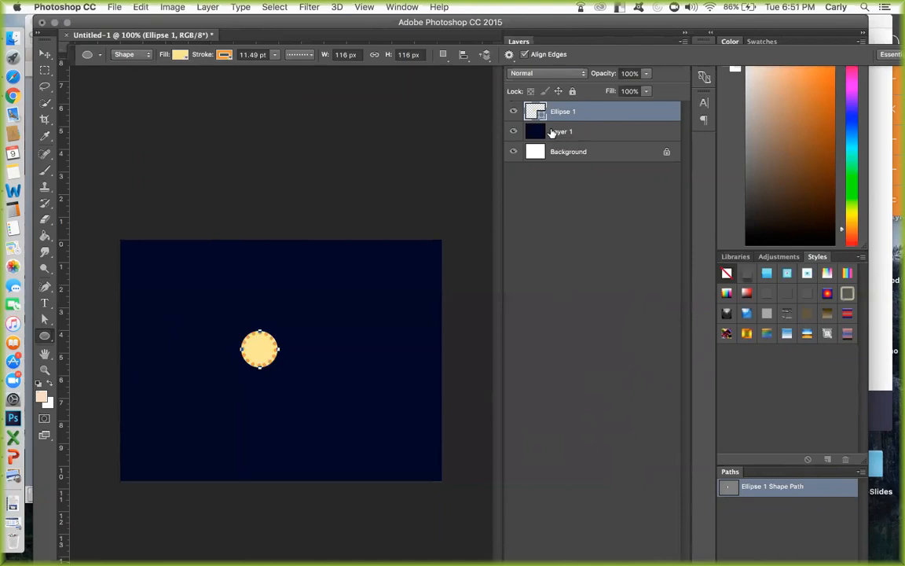
Free Transform the vector circle to about 584 px wide, placing it so it runs off the canvas's lower-right corner.
key("super+t")
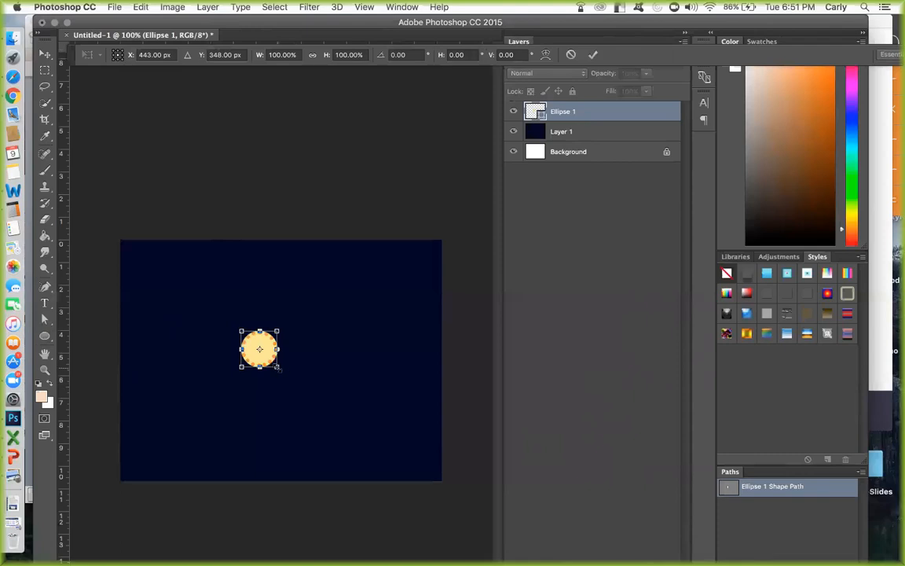
left_click_drag(277, 367, 432, 522)
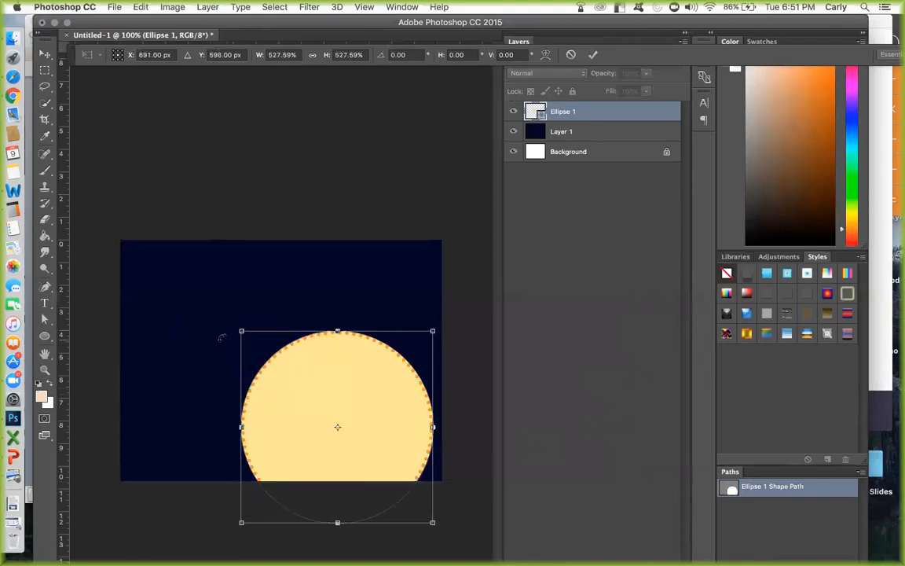
left_click_drag(237, 329, 178, 267)
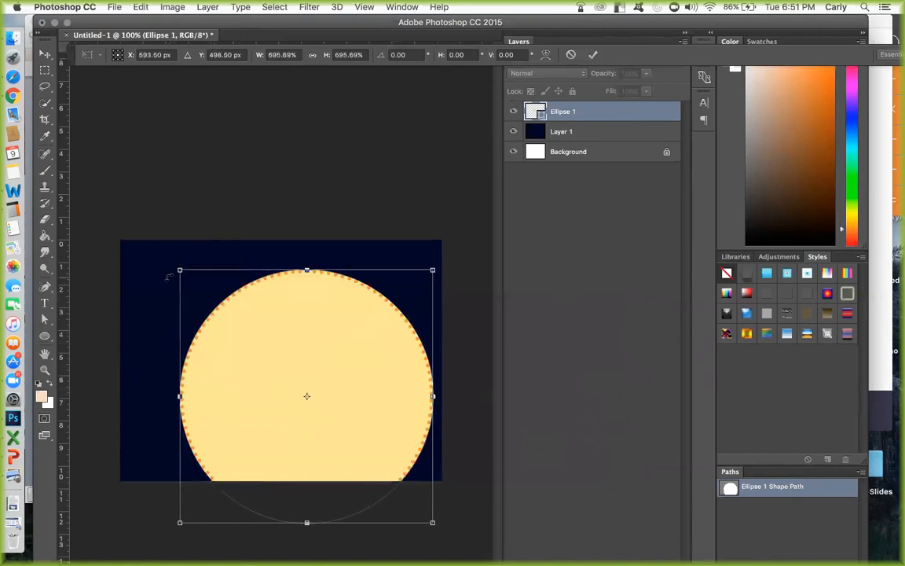
left_click_drag(242, 318, 283, 336)
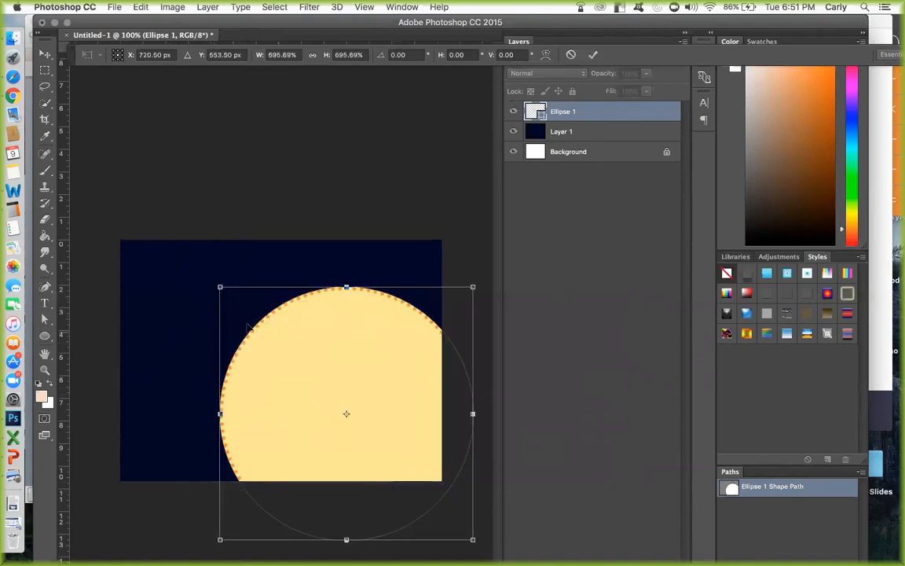
left_click_drag(219, 287, 194, 261)
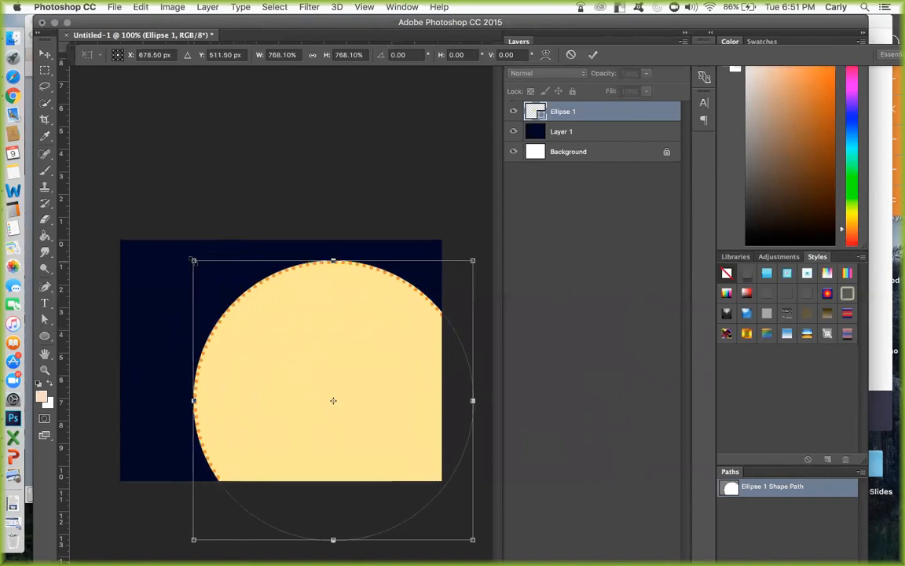
left_click_drag(194, 260, 311, 377)
left_click_drag(378, 428, 370, 394)
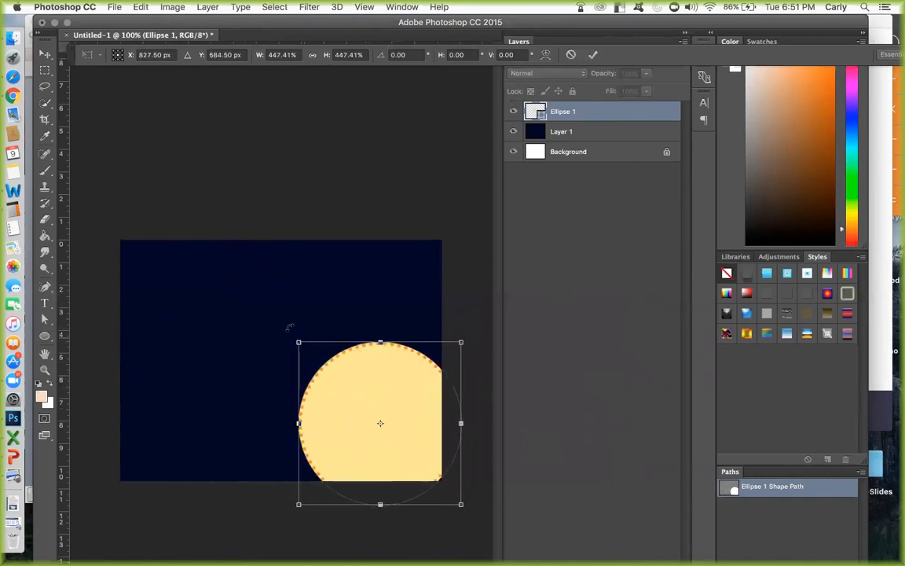
left_click_drag(295, 340, 279, 319)
key("Return")
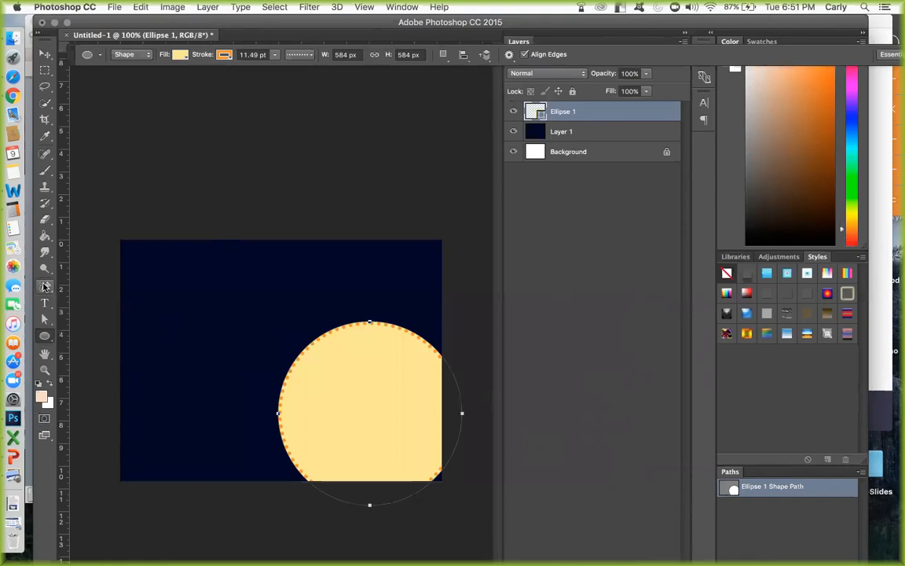
Switch to the Polygon Tool and shift the tool options bar down to uncover the horizontal ruler and layer filters.
left_click(45, 335)
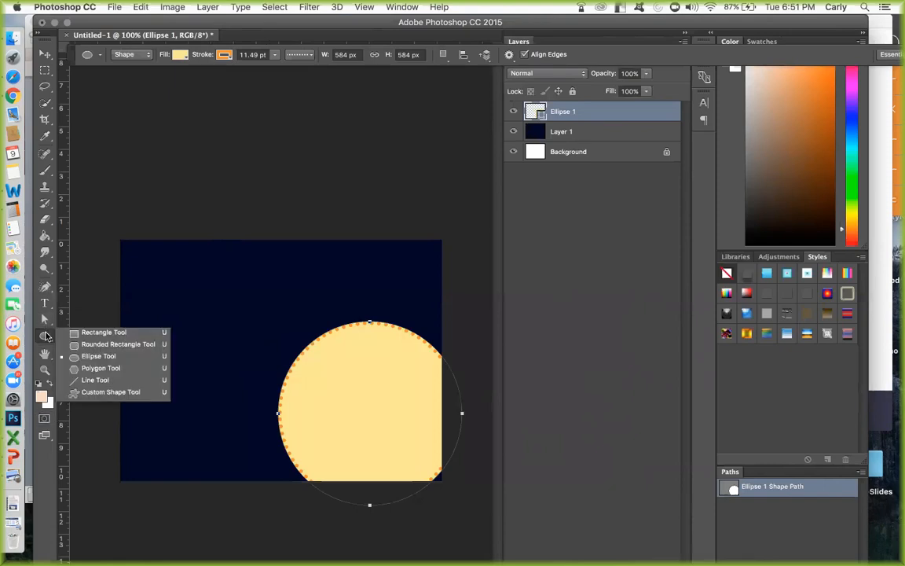
left_click(94, 368)
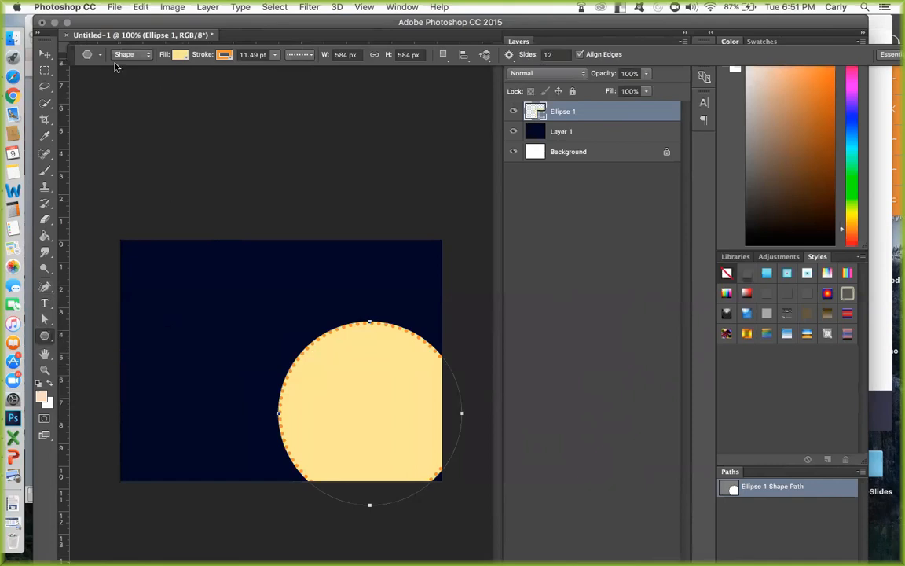
left_click_drag(71, 61, 71, 89)
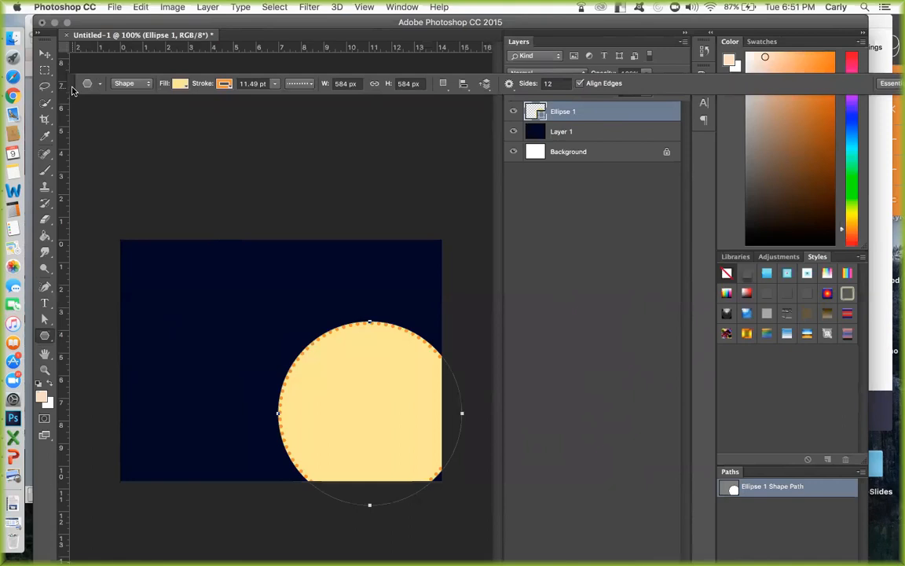
Try the large circle without a stroke, filling it with orange and with bright yellow.
left_click(224, 84)
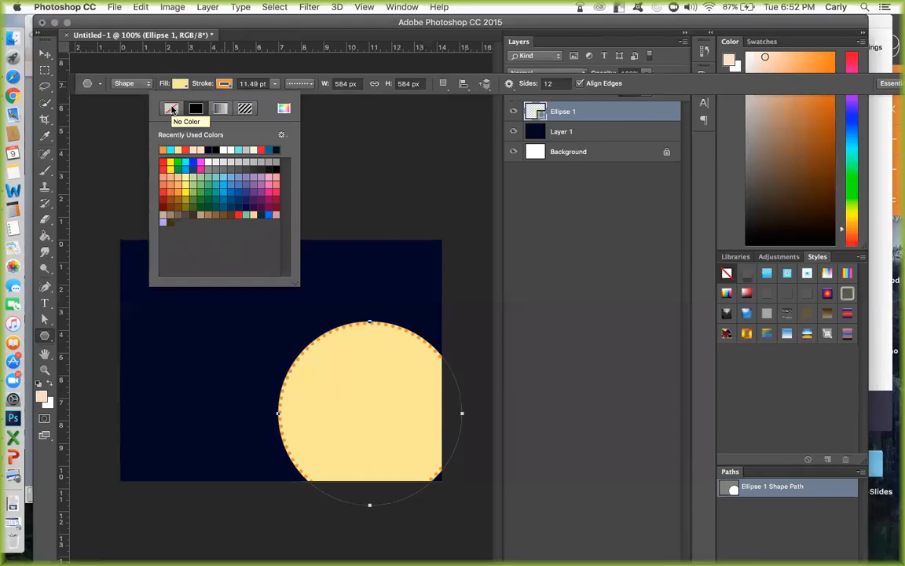
left_click(224, 84)
left_click(224, 84)
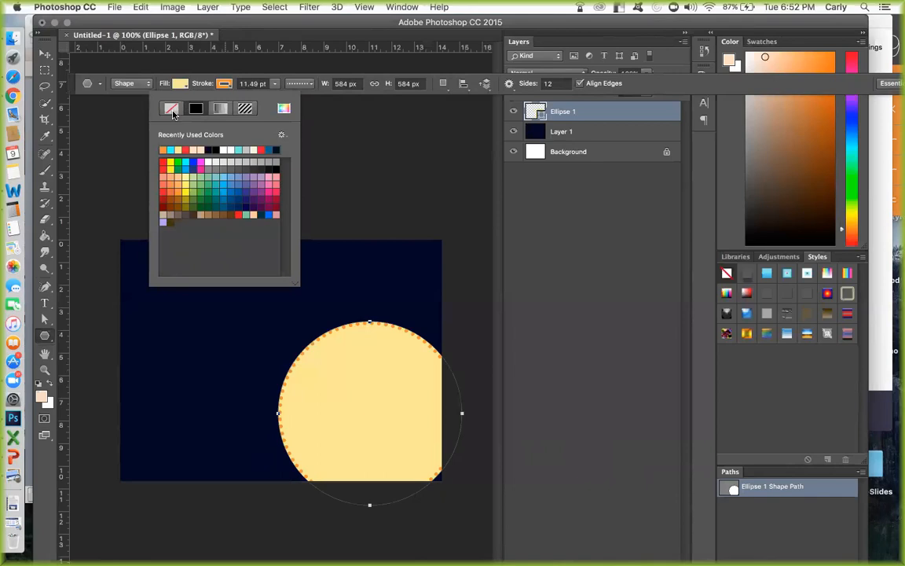
left_click(172, 110)
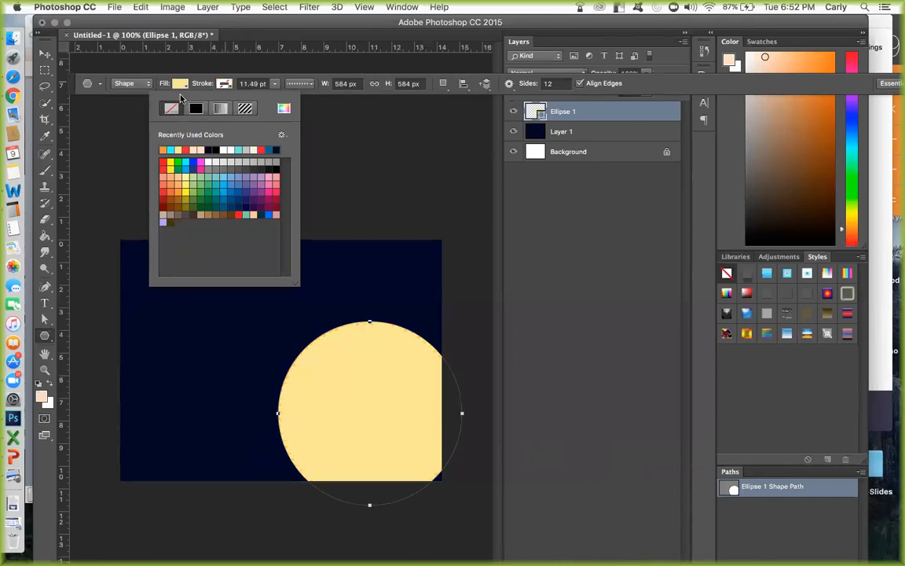
left_click(180, 84)
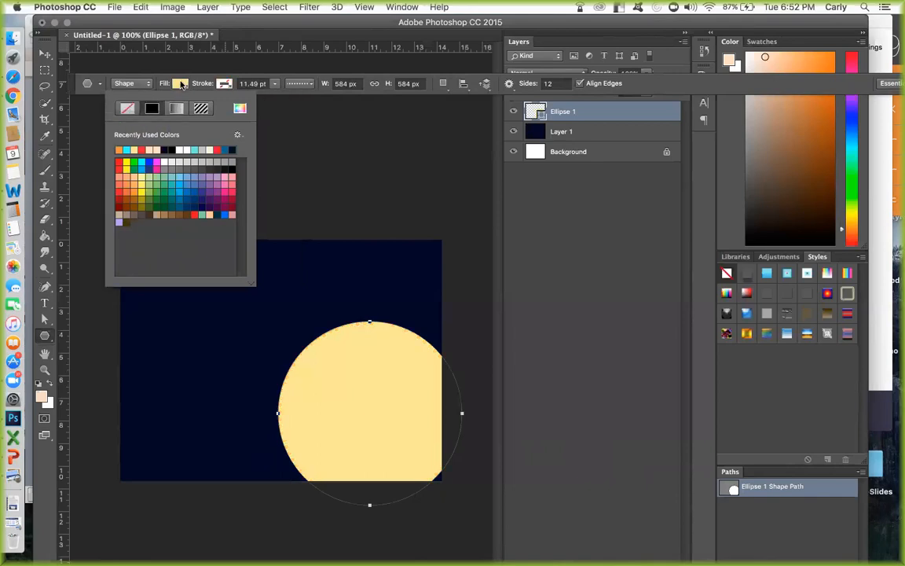
left_click(120, 150)
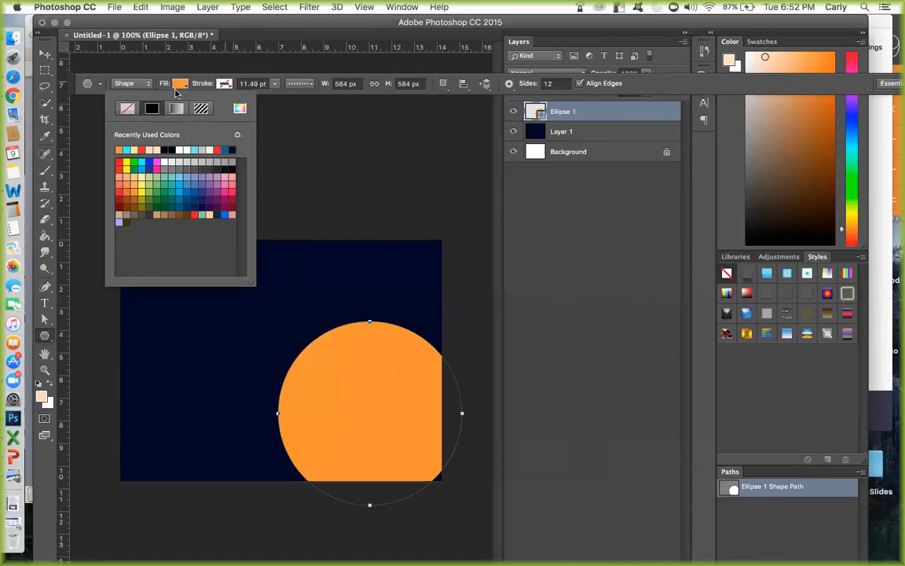
left_click(126, 167)
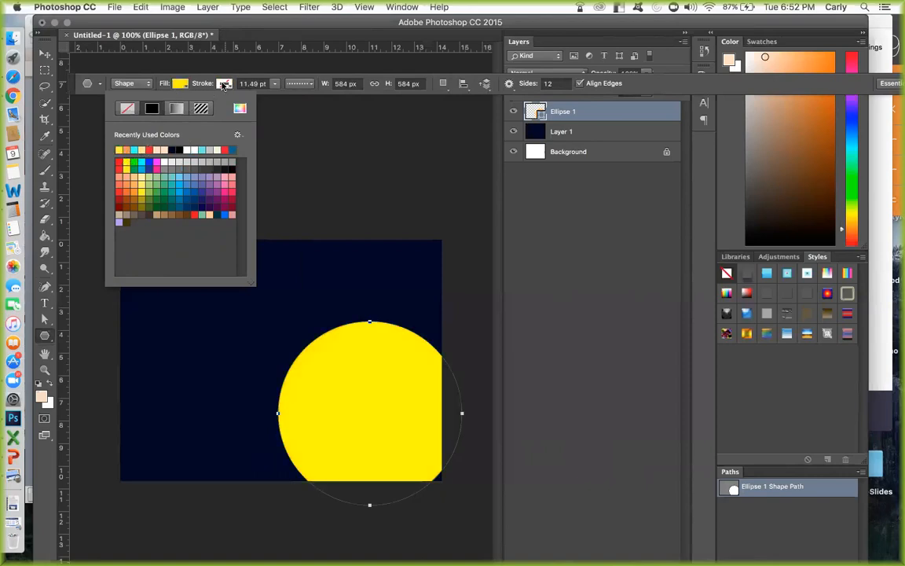
Give the large circle an orange dotted stroke and a pale yellow fill, and open its stroke width slider.
left_click(224, 83)
left_click(171, 149)
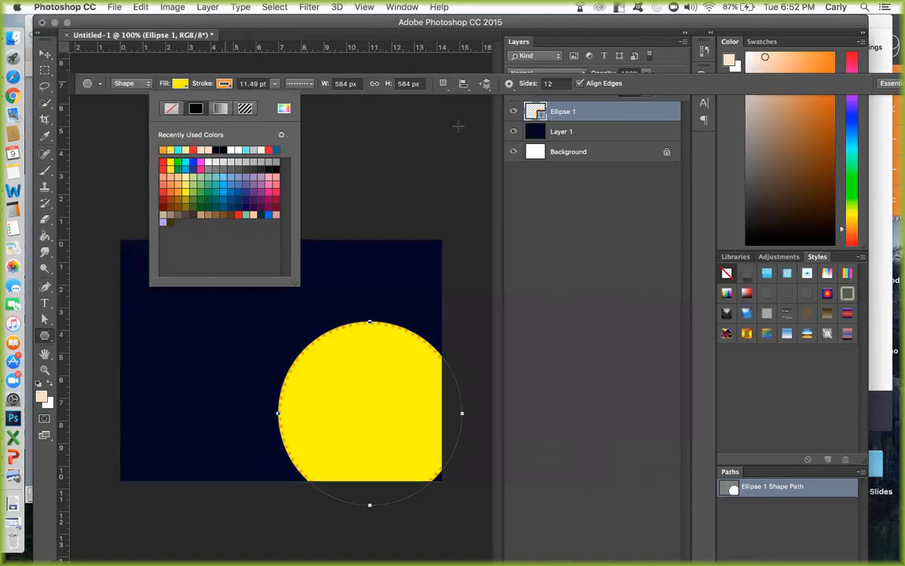
left_click(177, 84)
left_click(130, 150)
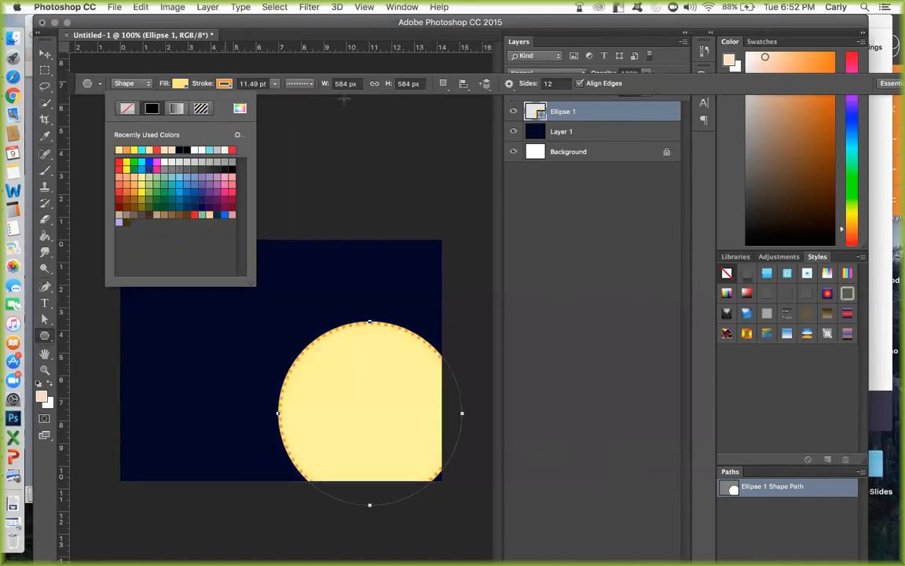
left_click(274, 83)
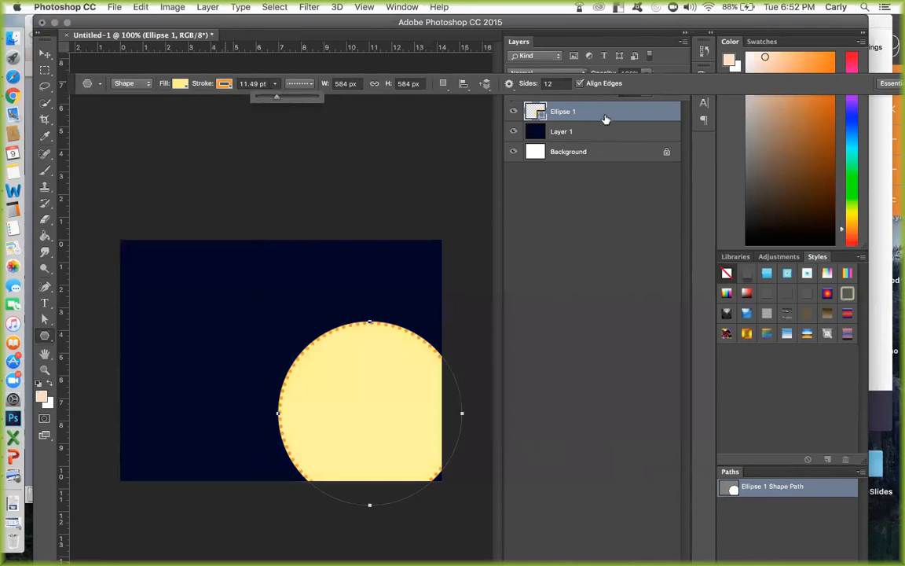
Add a new layer above the large circle with the default name and set the polygon fill to orange.
key("super+shift+n")
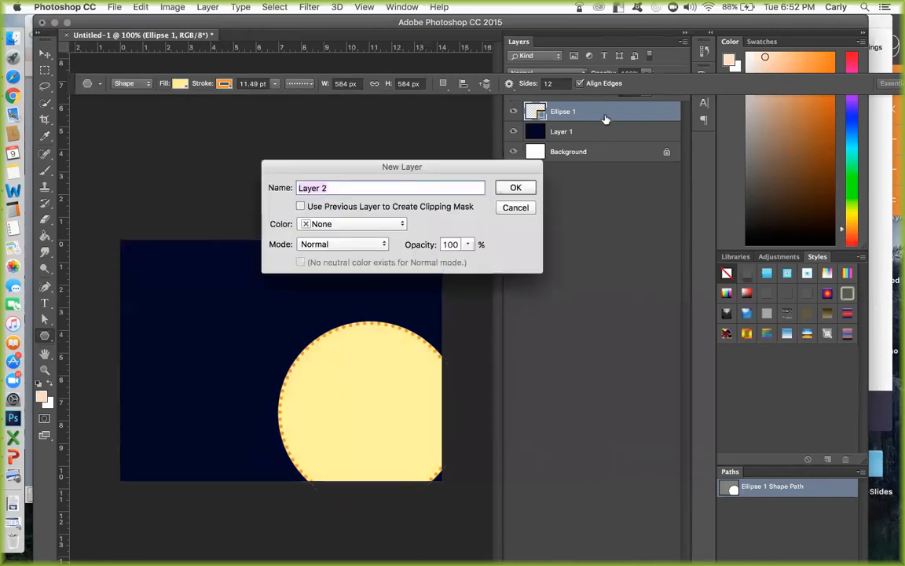
key("Return")
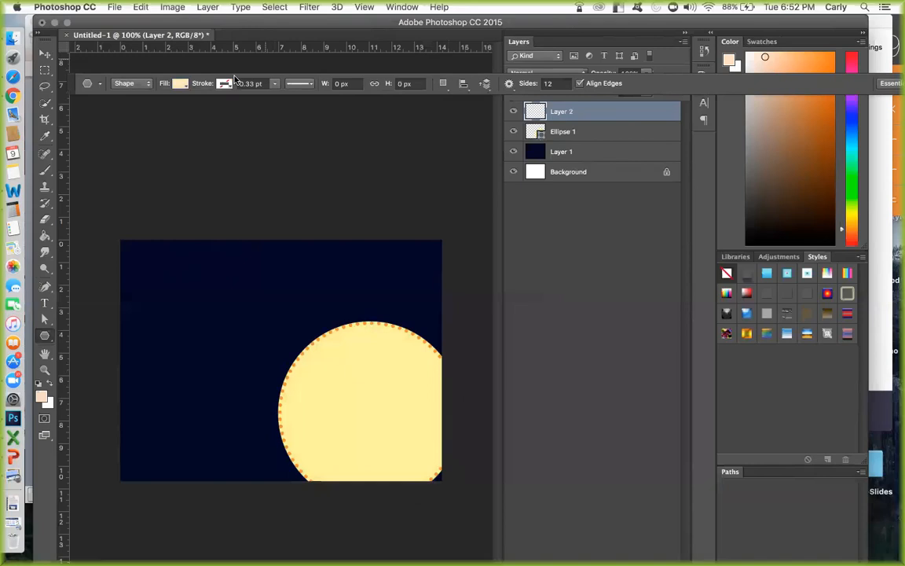
left_click(180, 83)
left_click(128, 150)
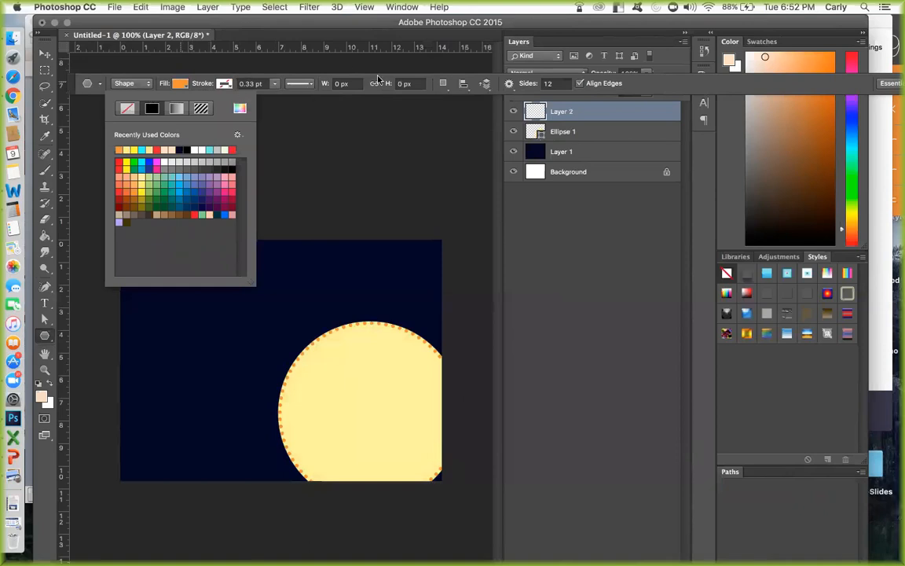
Configure the polygon as a star with sharp corners and sides indented by 99%.
left_click(509, 84)
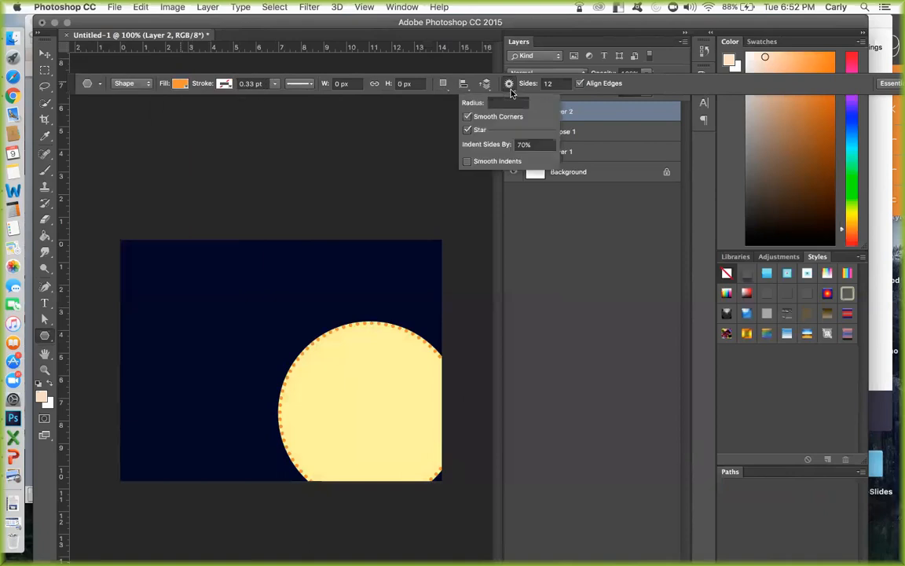
left_click(468, 116)
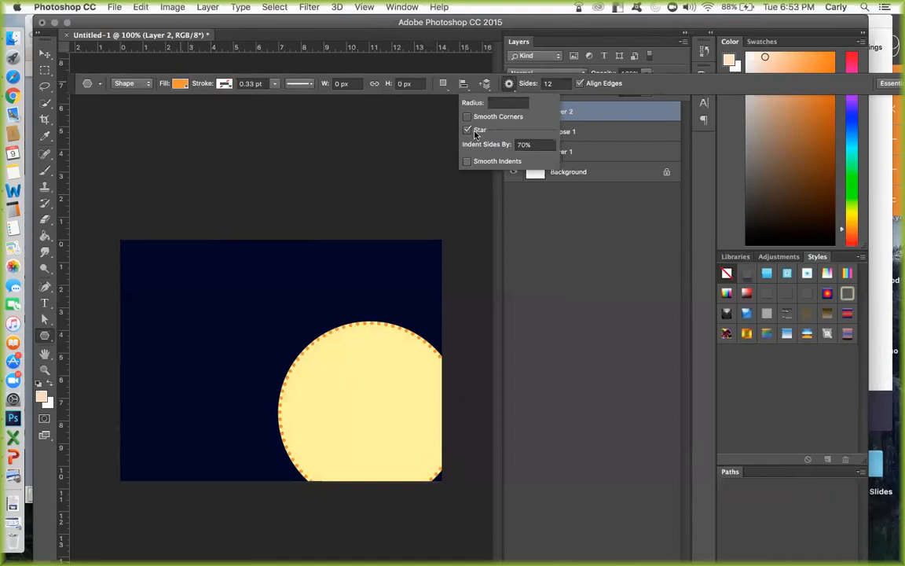
left_click(539, 144)
type("99")
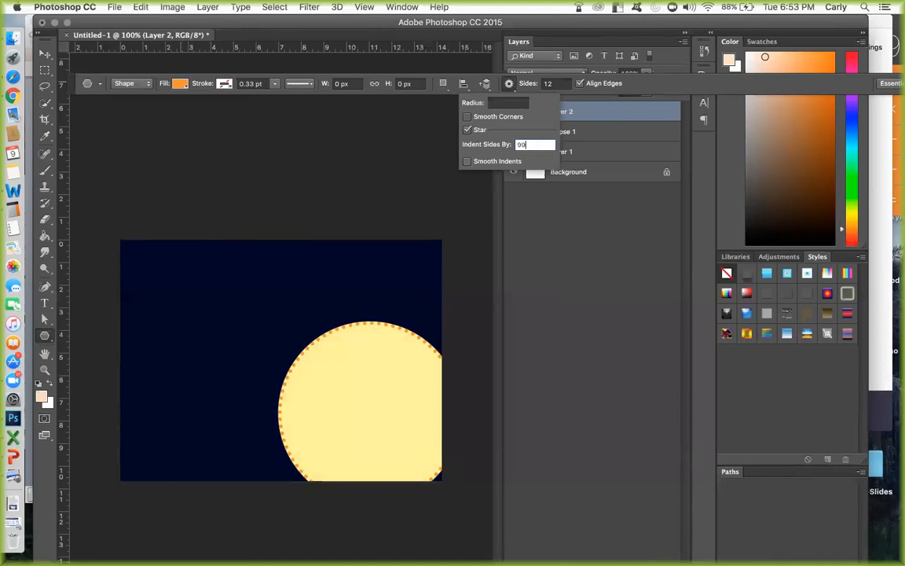
Set the polygon to 66 sides and draw a starburst about 2490 px wide from the large circle's centre, past the canvas edges.
left_click(556, 83)
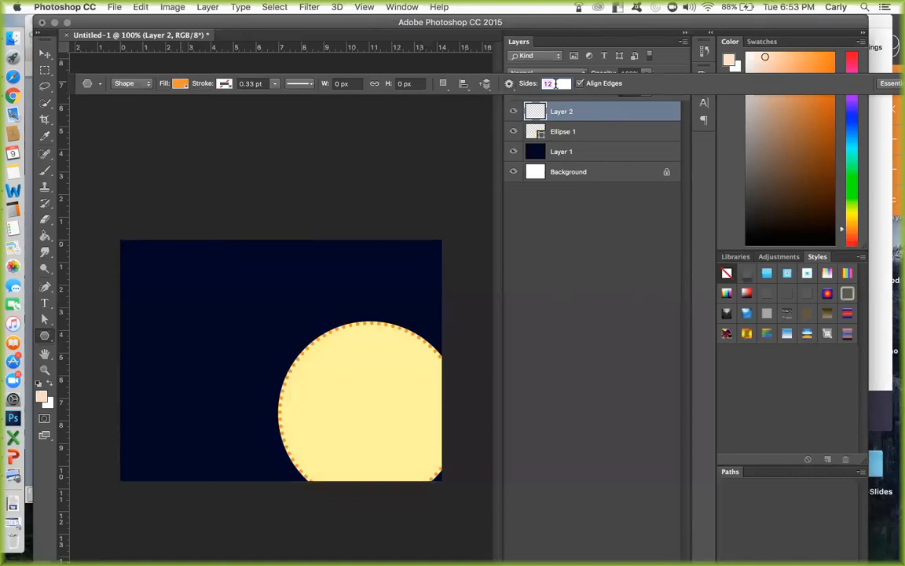
type("99")
key("BackSpace")
key("BackSpace")
type("66")
left_click_drag(370, 413, 35, 214)
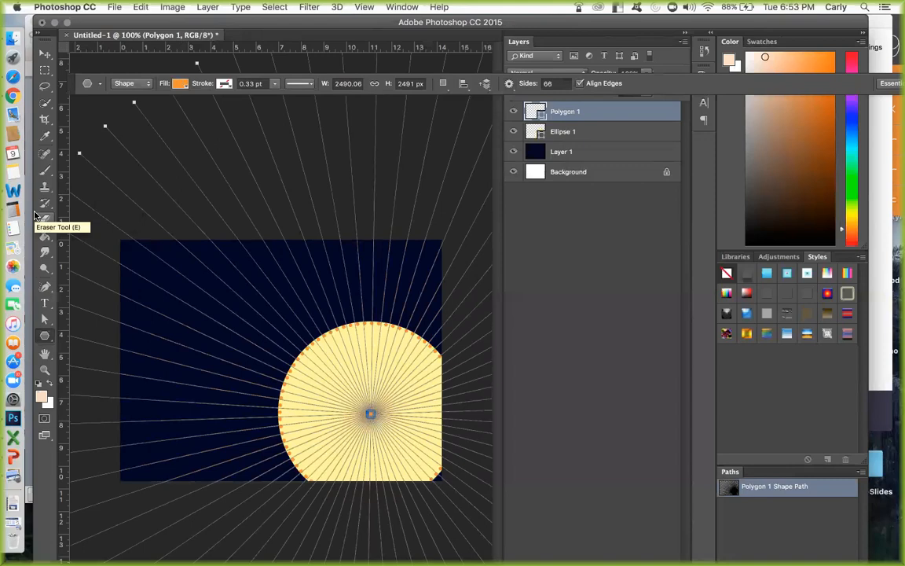
left_click(35, 214)
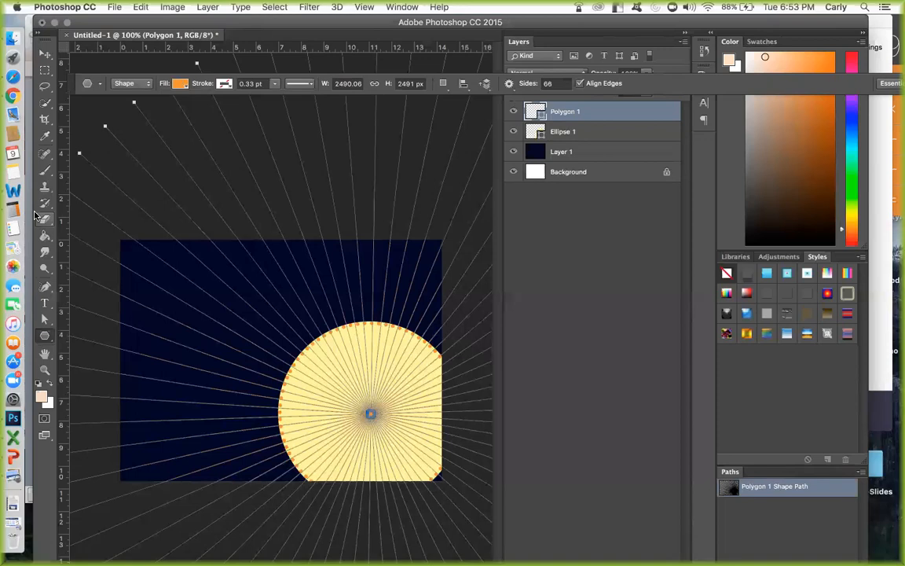
Add another new layer, move the Polygon 1 starburst layer below Ellipse 1, and make Layer 2 active.
key("super+shift+n")
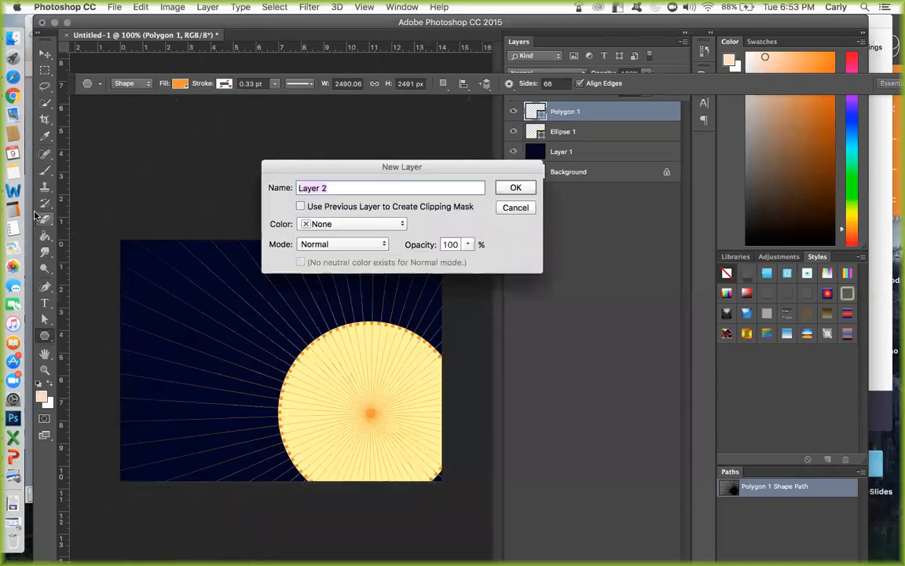
key("Return")
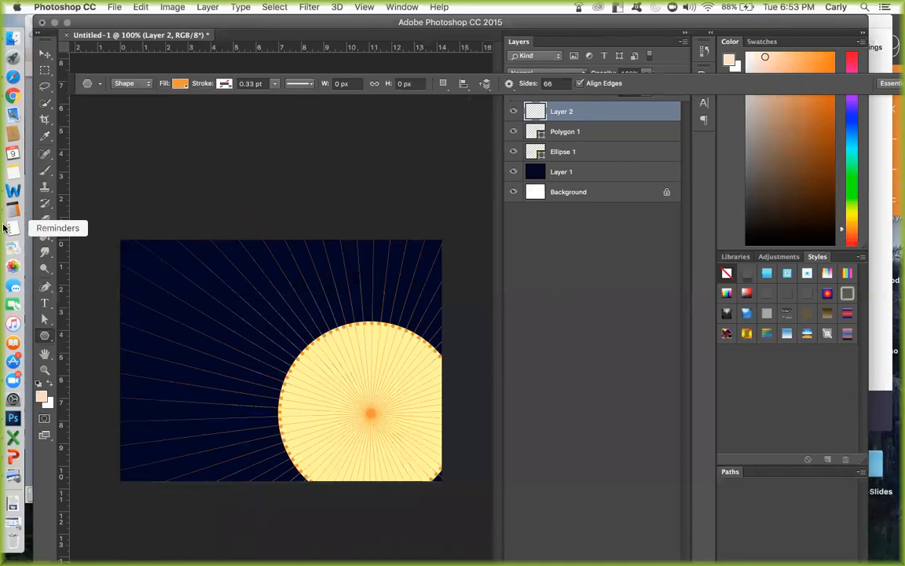
left_click(581, 132)
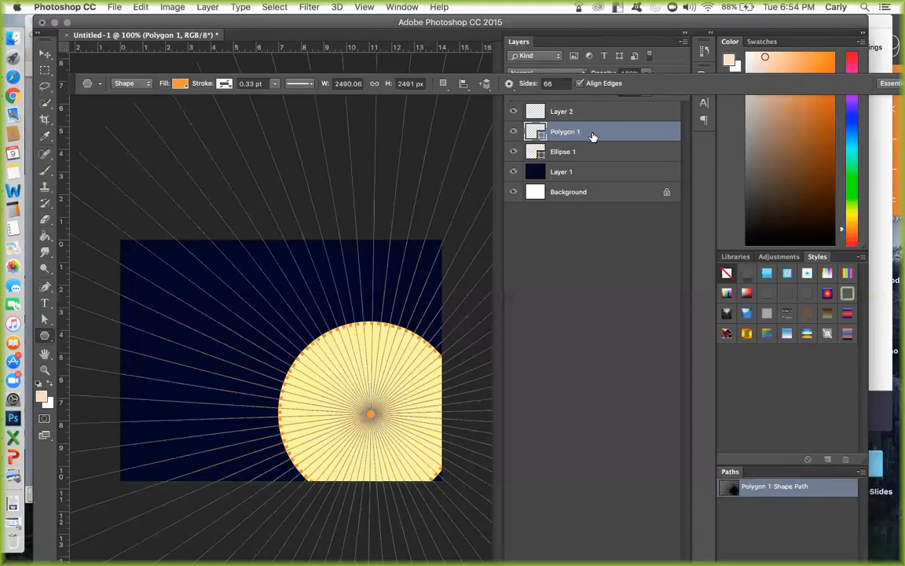
left_click_drag(593, 135, 595, 164)
left_click(593, 111)
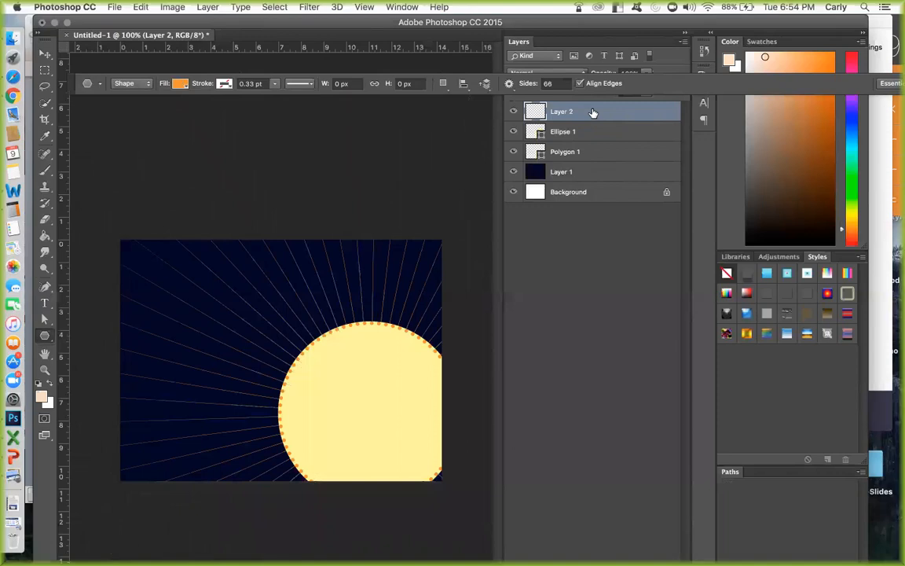
Configure the Polygon Tool for 13-sided stars with sides indented by 90% and smooth indents.
left_click(47, 341)
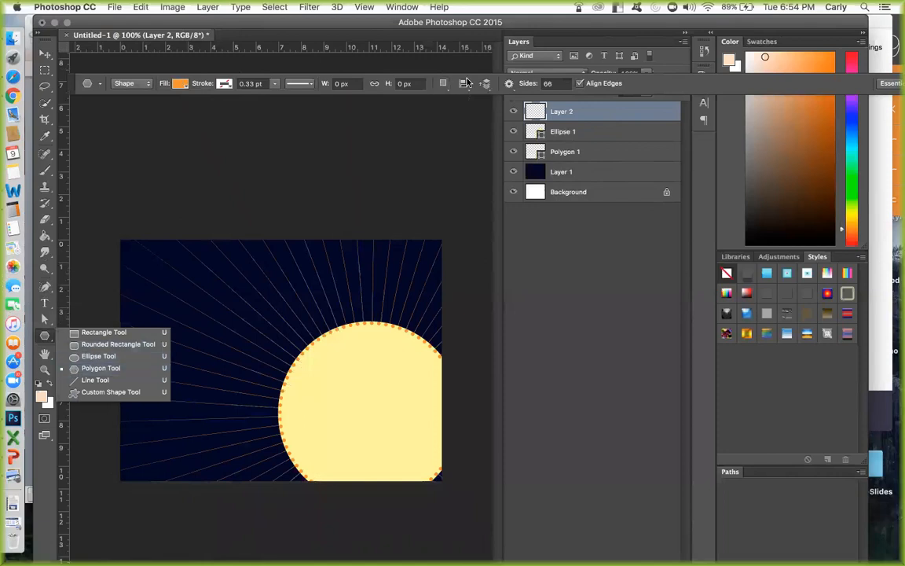
left_click(510, 88)
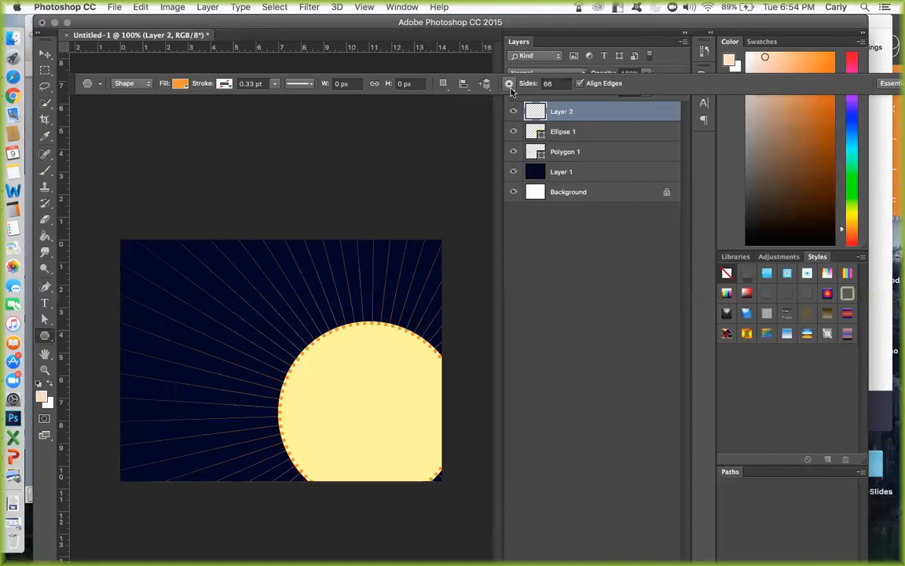
left_click(510, 85)
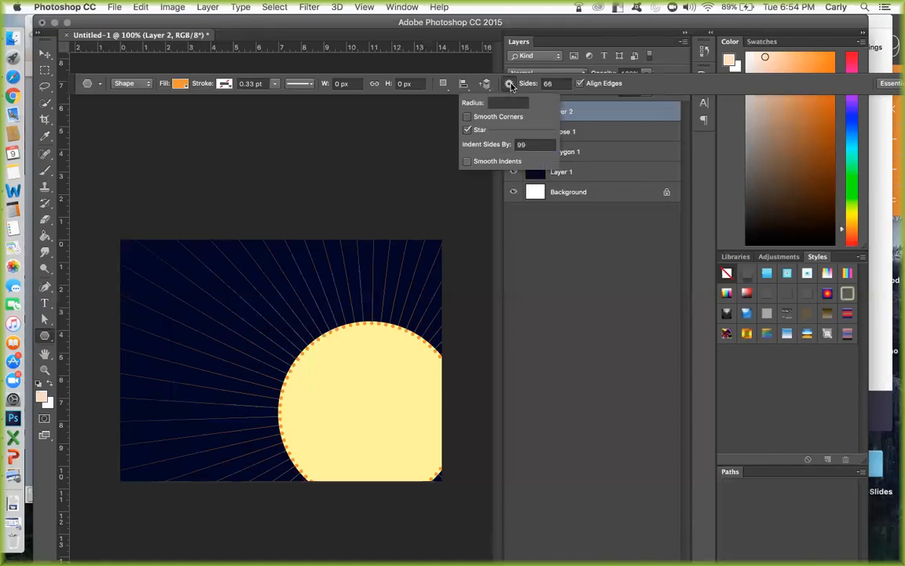
left_click_drag(532, 145, 500, 146)
type("90")
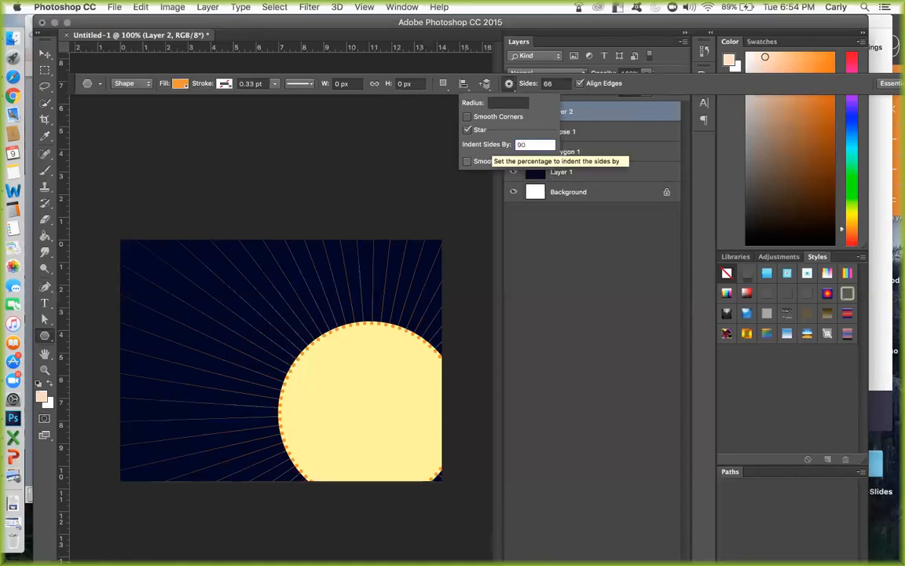
left_click(468, 161)
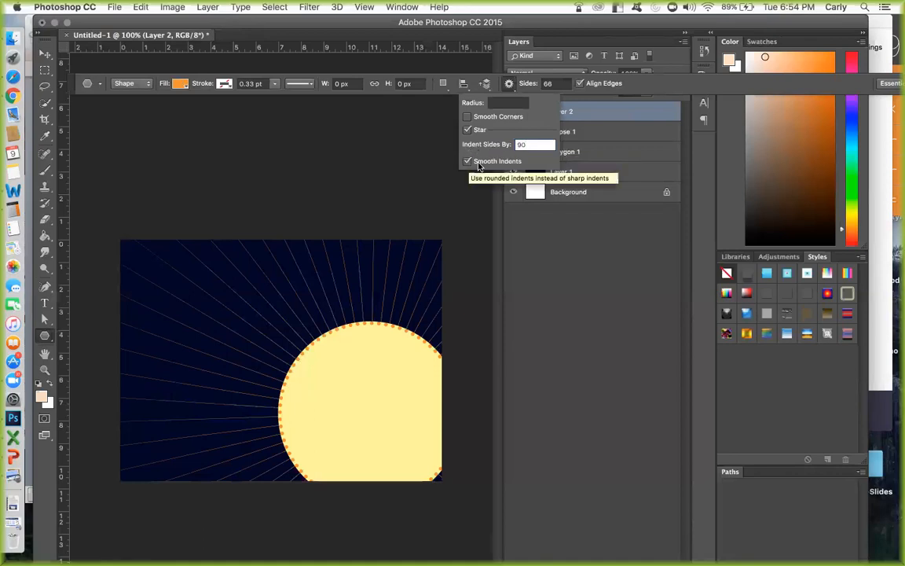
left_click(536, 84)
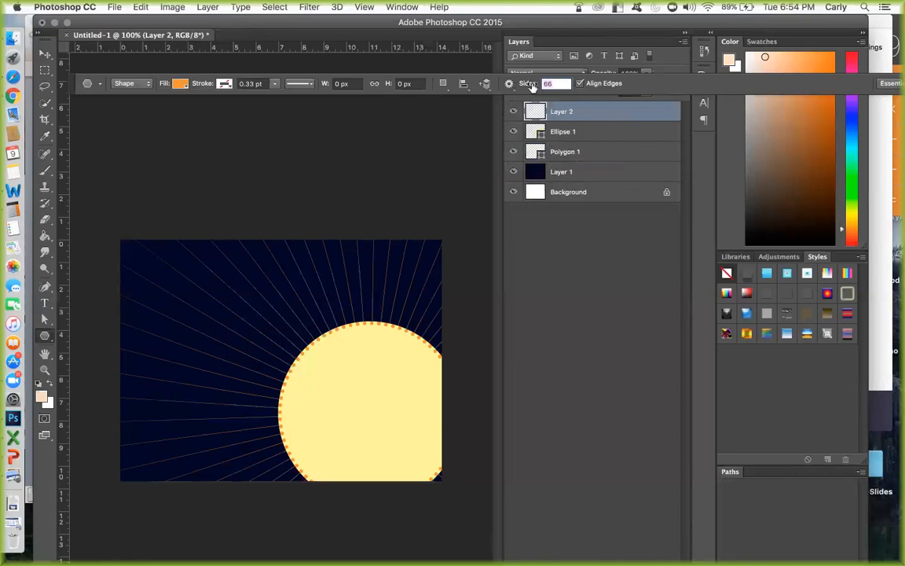
type("13")
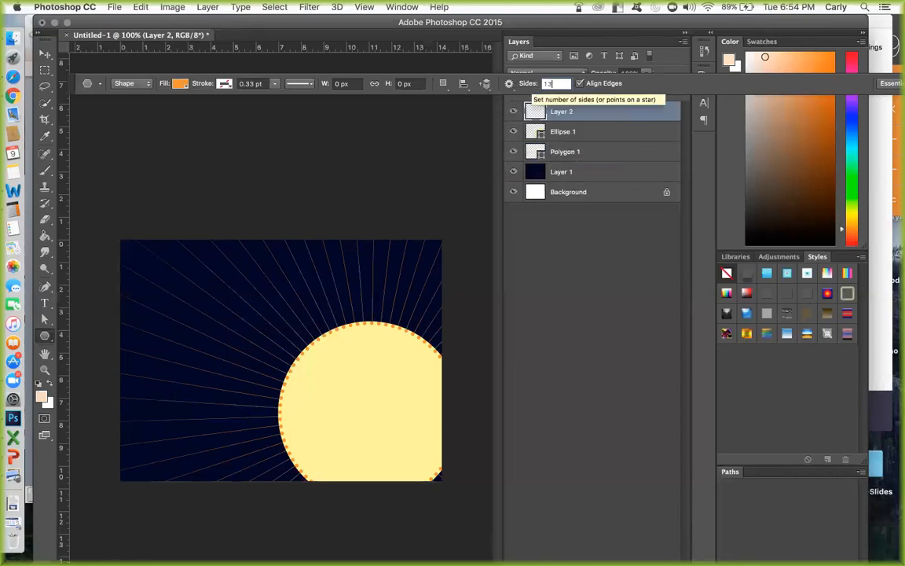
key("Return")
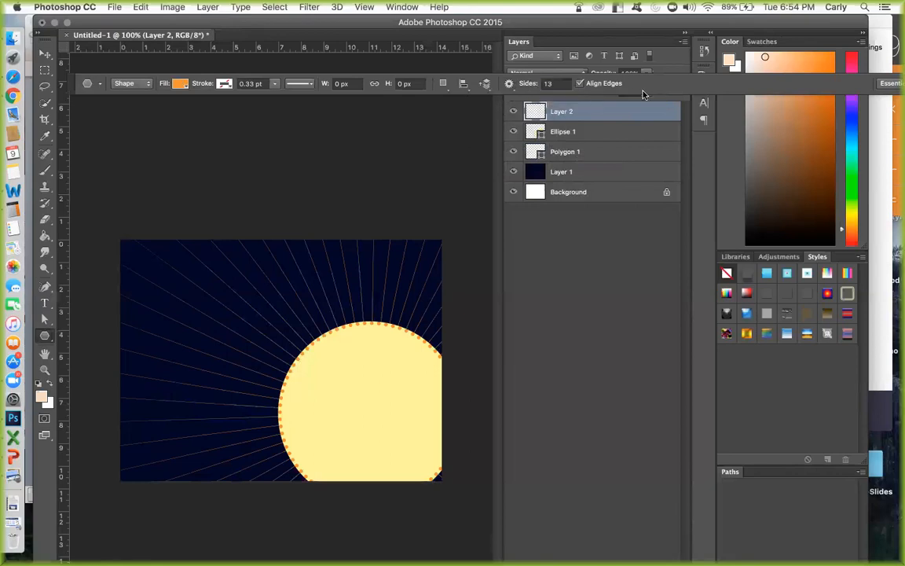
Draw five orange stars of varying sizes across the navy area left of and above the large circle.
left_click_drag(193, 283, 207, 300)
left_click_drag(162, 386, 181, 396)
left_click_drag(224, 344, 224, 343)
left_click_drag(150, 292, 161, 314)
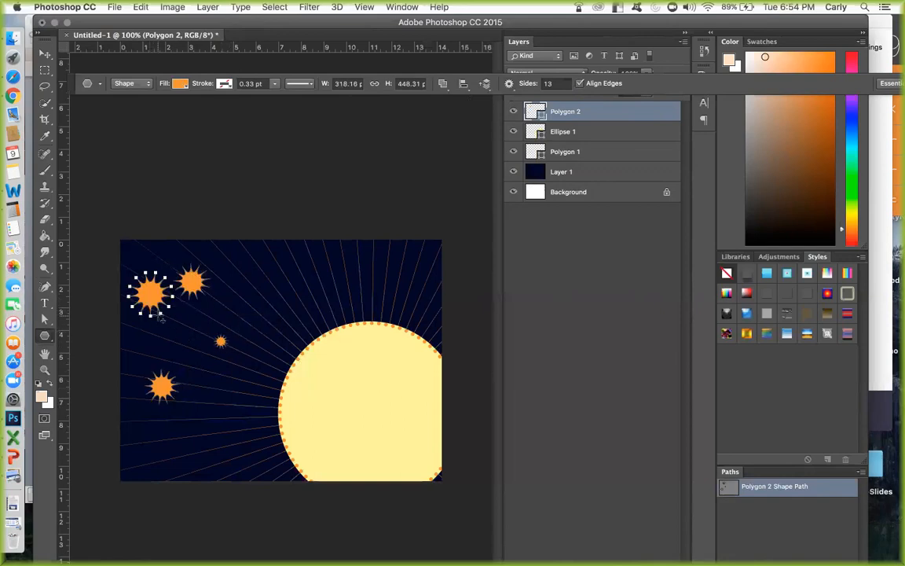
left_click_drag(279, 277, 300, 269)
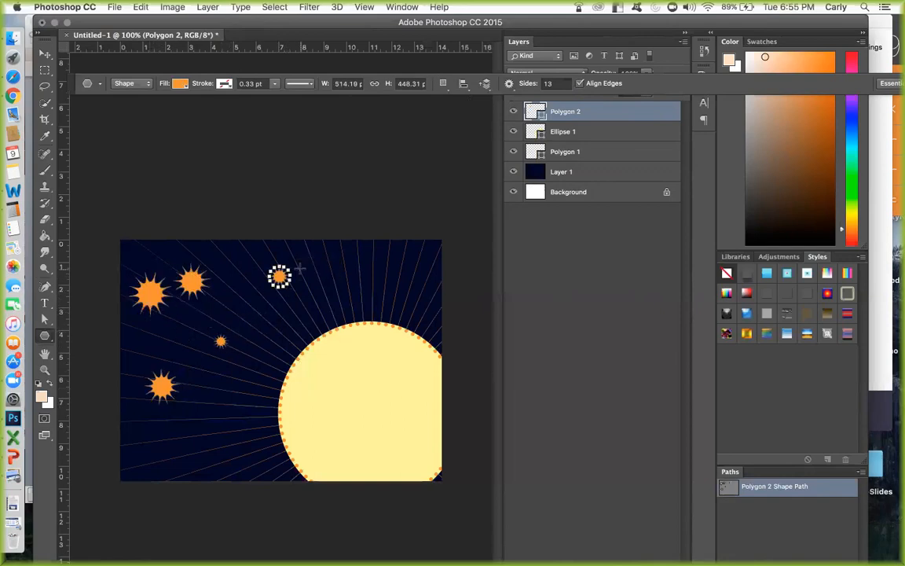
Change the star options to smooth corners with sharp indents.
left_click(508, 83)
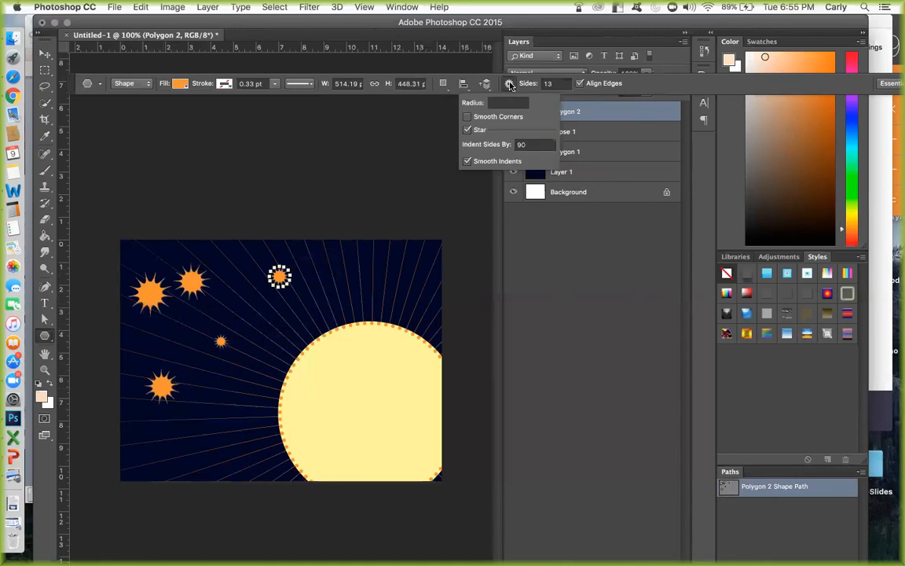
left_click(469, 161)
left_click(467, 116)
left_click(571, 81)
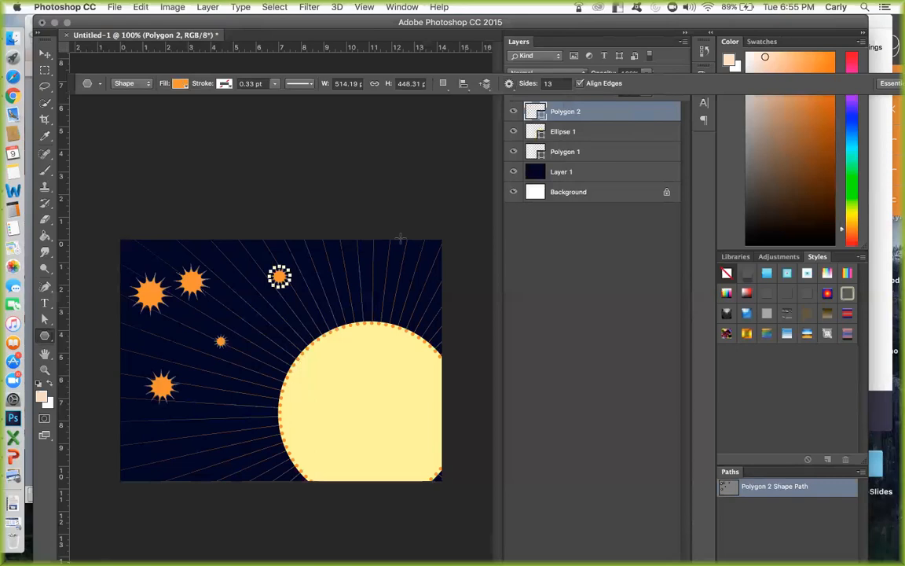
Scatter ten thin-rayed orange stars of varying sizes around the navy area, letting one overlap the canvas's left edge.
left_click_drag(349, 268, 365, 284)
left_click_drag(267, 326, 256, 310)
left_click_drag(230, 258, 222, 266)
left_click_drag(179, 330, 190, 343)
left_click_drag(210, 414, 226, 435)
left_click_drag(148, 448, 159, 433)
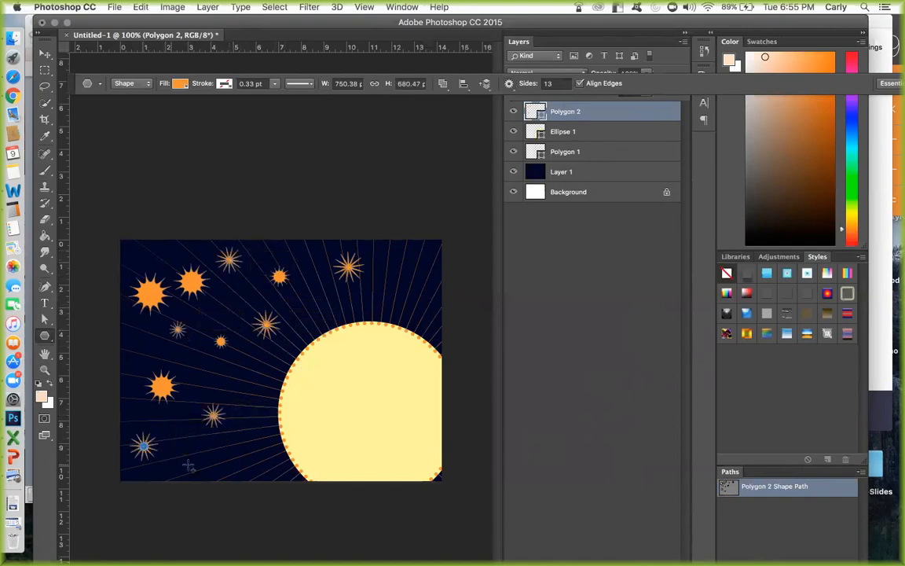
left_click_drag(240, 463, 245, 469)
left_click_drag(165, 251, 157, 232)
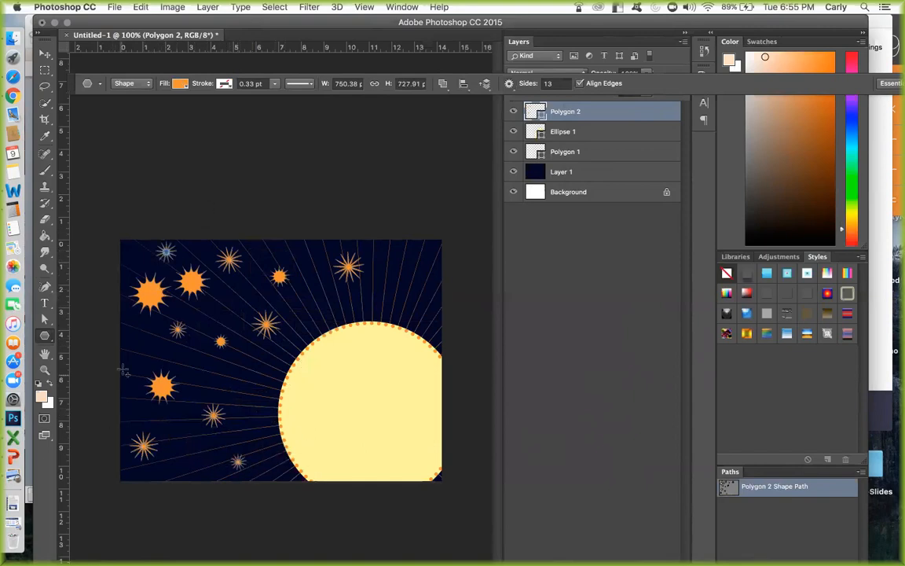
left_click_drag(119, 336, 128, 356)
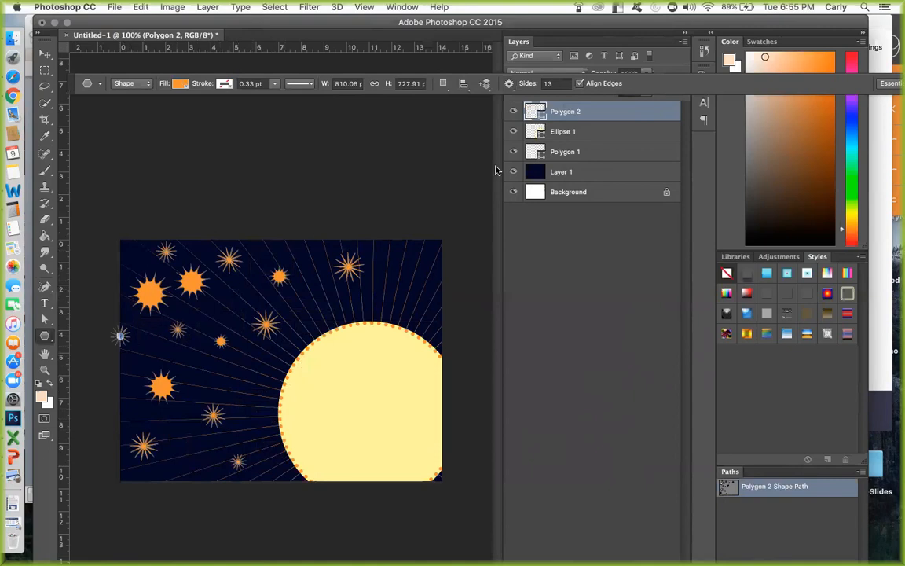
mouse_move(176, 474)
left_mouse_down()
mouse_move(187, 462)
mouse_move(182, 483)
left_mouse_up()
Set the star's side indent to 40.
left_click(509, 84)
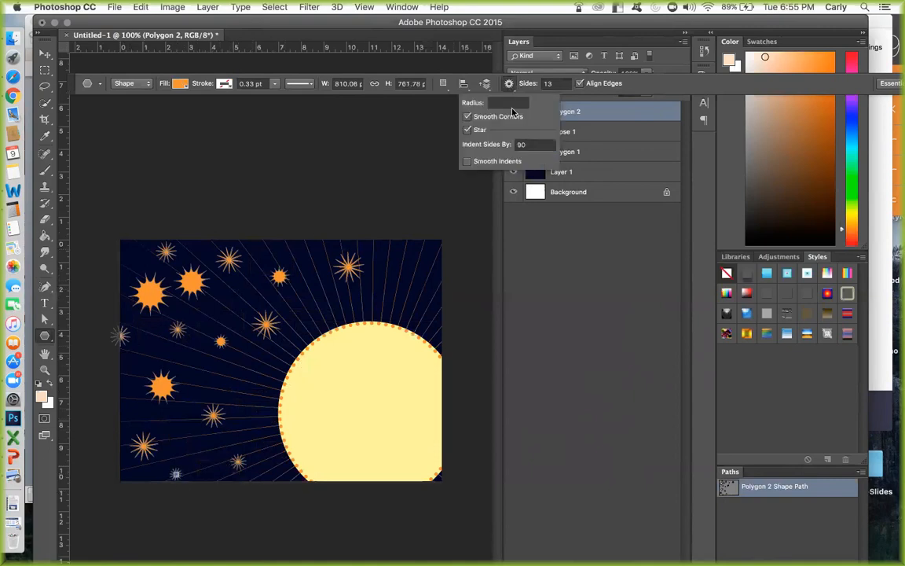
left_click(532, 145)
type("40")
left_click(598, 75)
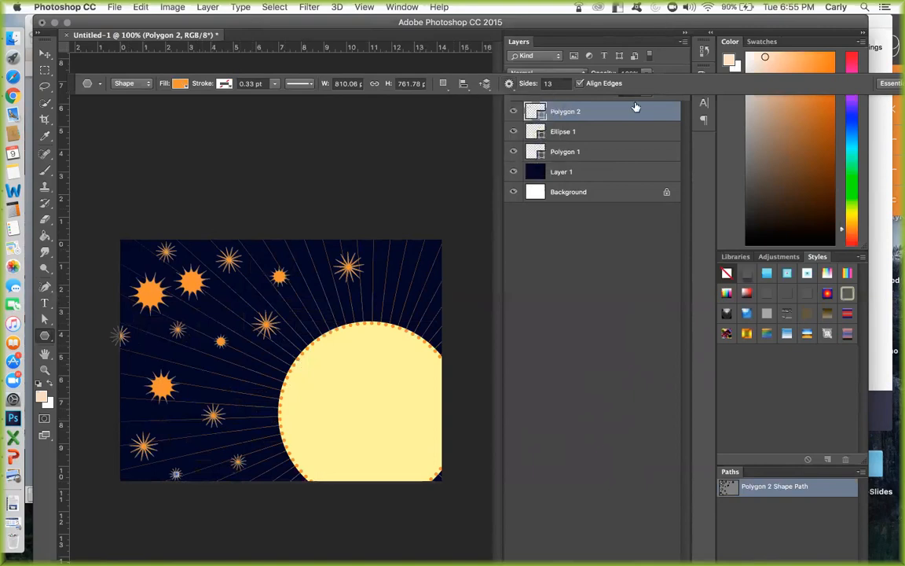
Draw ten small orange scalloped stars in the gaps between the existing stars and above the large circle.
mouse_move(383, 280)
left_mouse_down()
mouse_move(402, 297)
mouse_move(396, 294)
left_mouse_up()
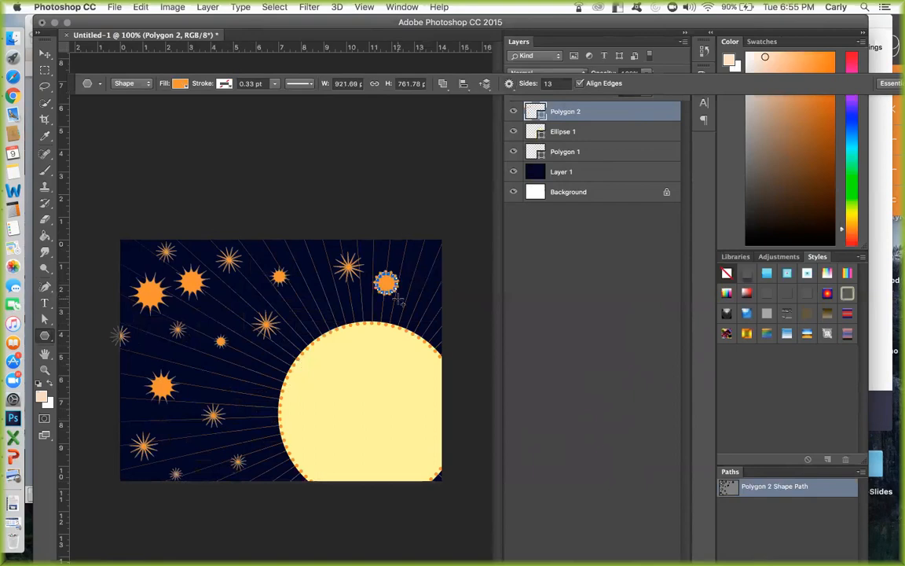
left_click_drag(313, 296, 320, 303)
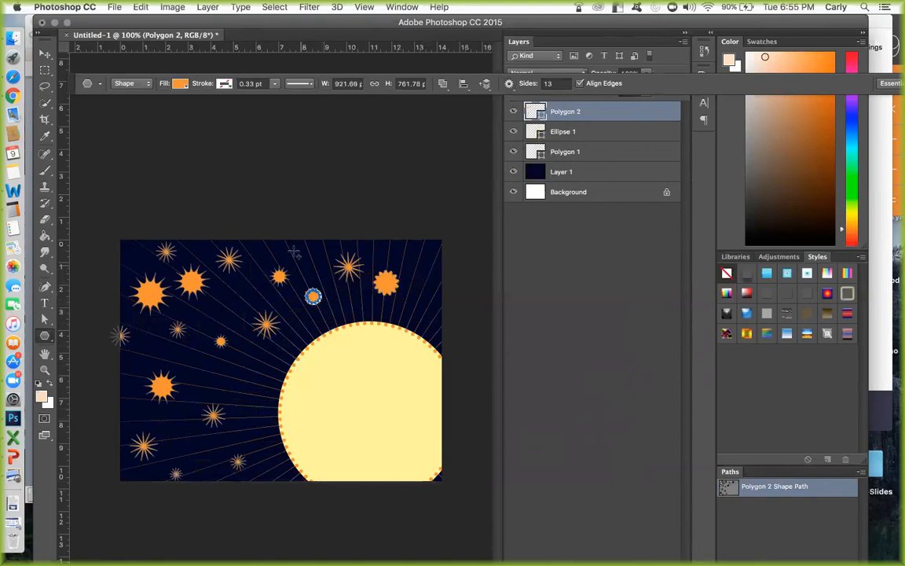
left_click_drag(291, 250, 294, 254)
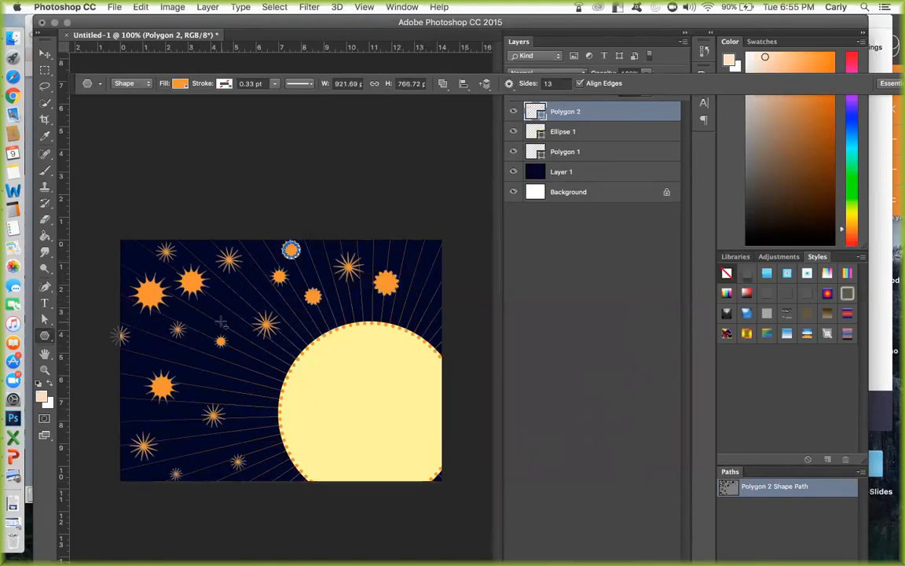
left_click_drag(221, 304, 228, 311)
left_click_drag(241, 381, 245, 385)
left_click_drag(189, 359, 193, 365)
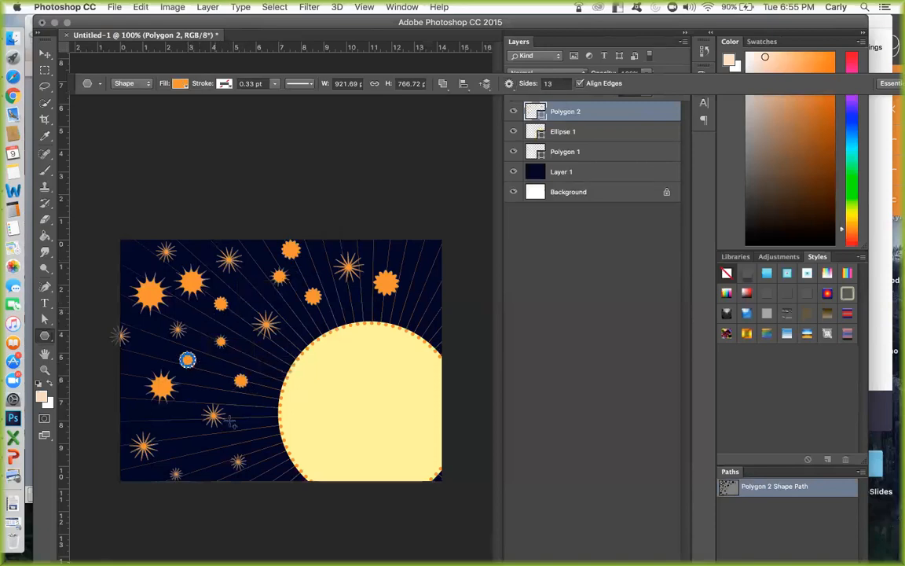
left_click_drag(253, 438, 262, 445)
left_click_drag(192, 442, 196, 445)
left_click_drag(388, 246, 392, 250)
left_click_drag(431, 281, 433, 283)
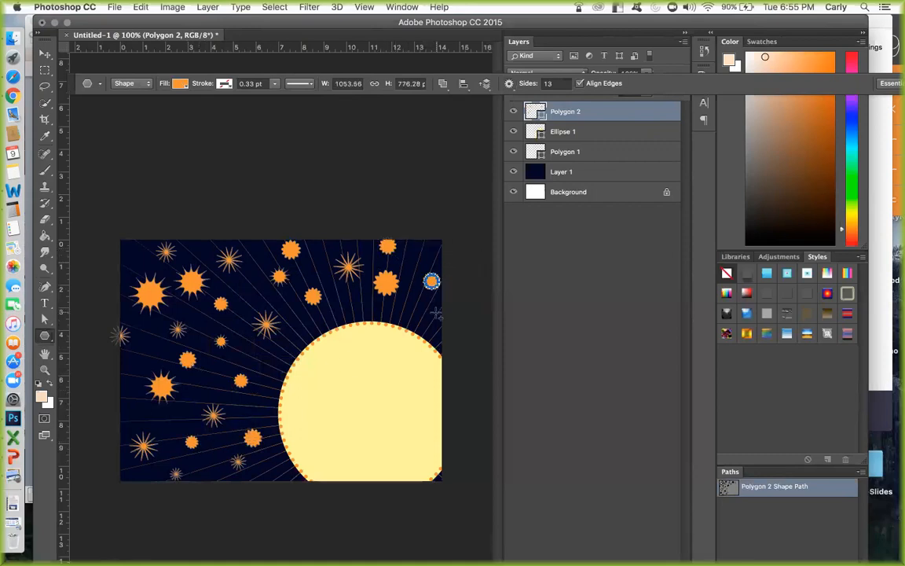
Draw four more small orange scalloped stars along the canvas edges, including the upper-left and lower-left corners.
left_click_drag(437, 328, 440, 330)
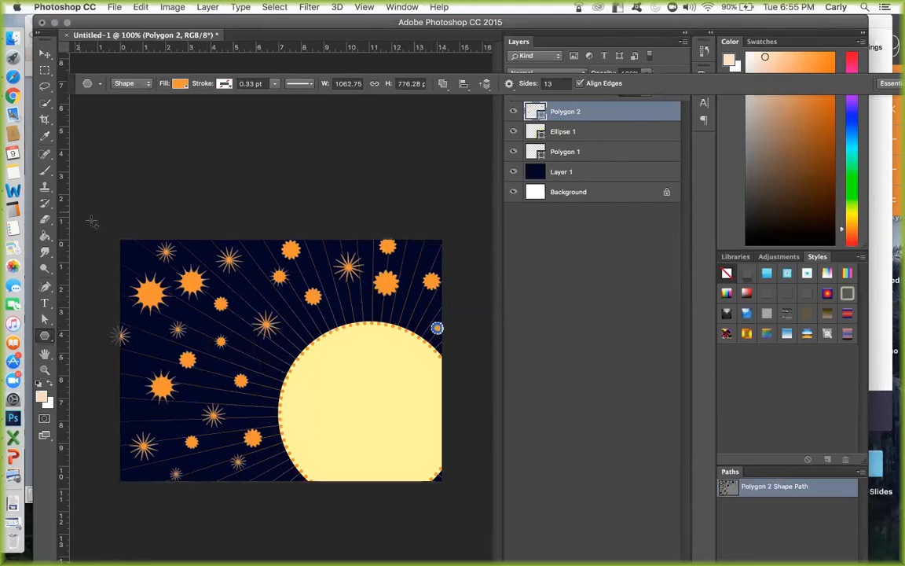
mouse_move(125, 246)
left_mouse_down()
mouse_move(111, 246)
mouse_move(118, 249)
left_mouse_up()
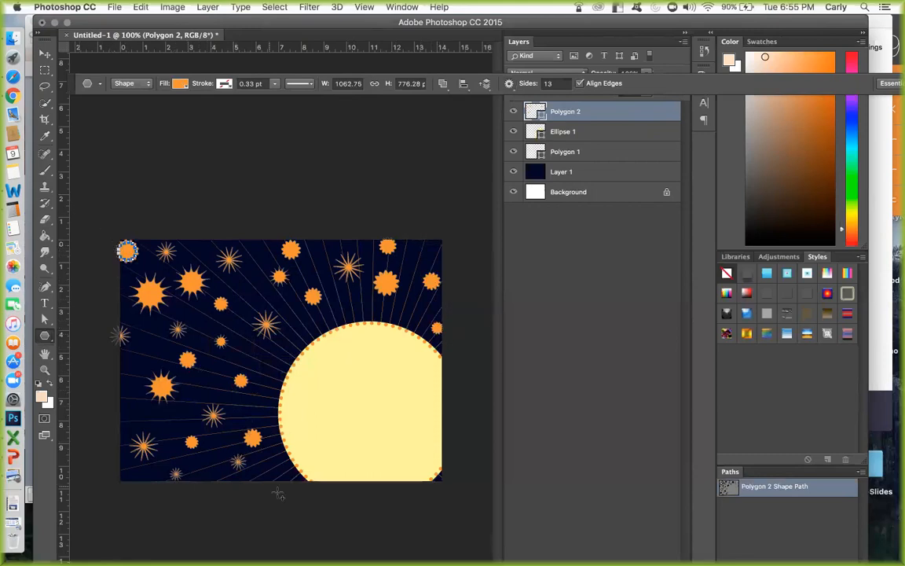
left_click_drag(270, 480, 275, 484)
left_click_drag(116, 472, 132, 484)
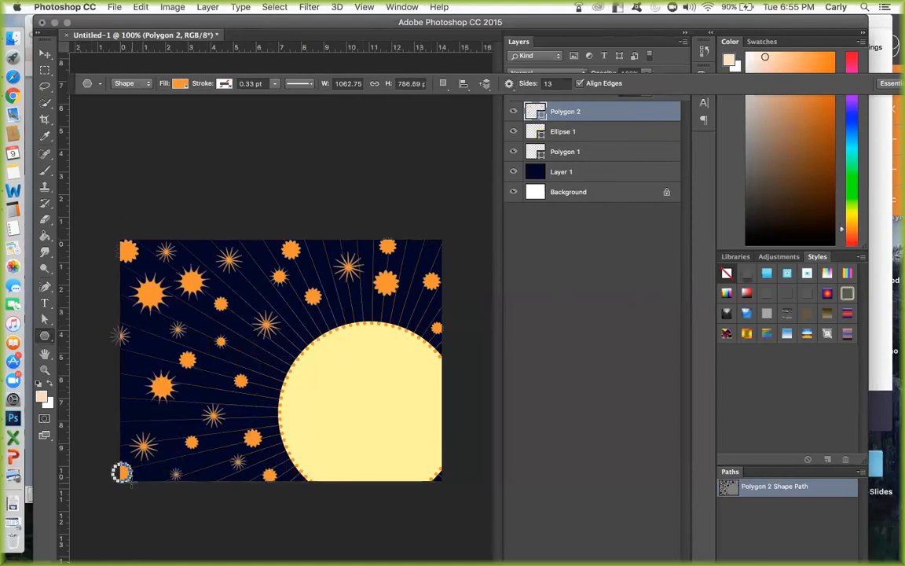
On a new layer, draw a rounded rectangle about 847 x 624 px with a 100 px corner radius, centered on the canvas.
key("super+shift+n")
key("Return")
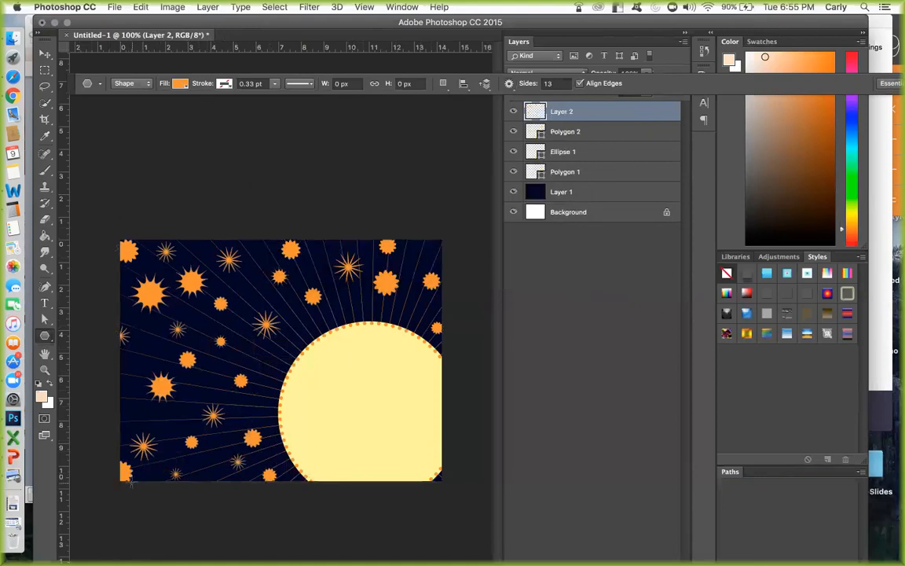
left_click(45, 336)
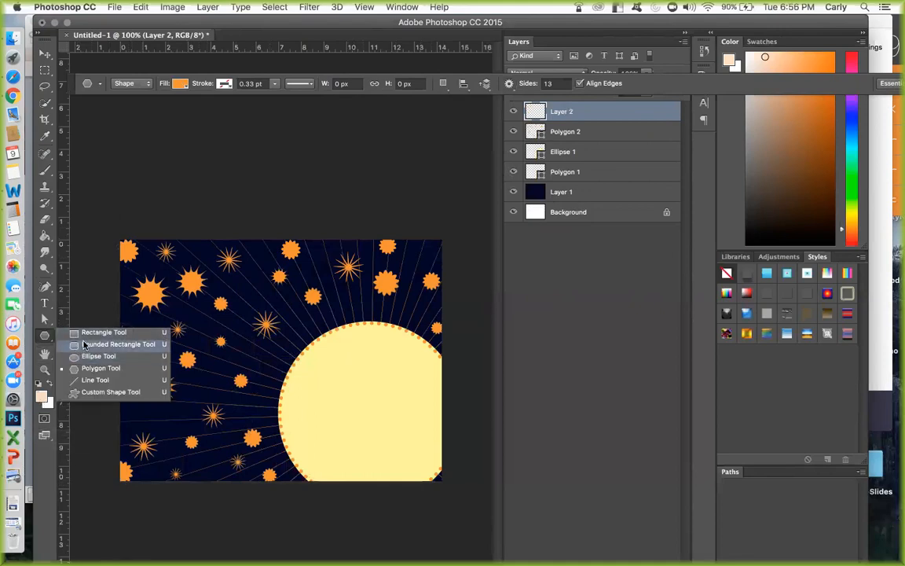
left_click(84, 345)
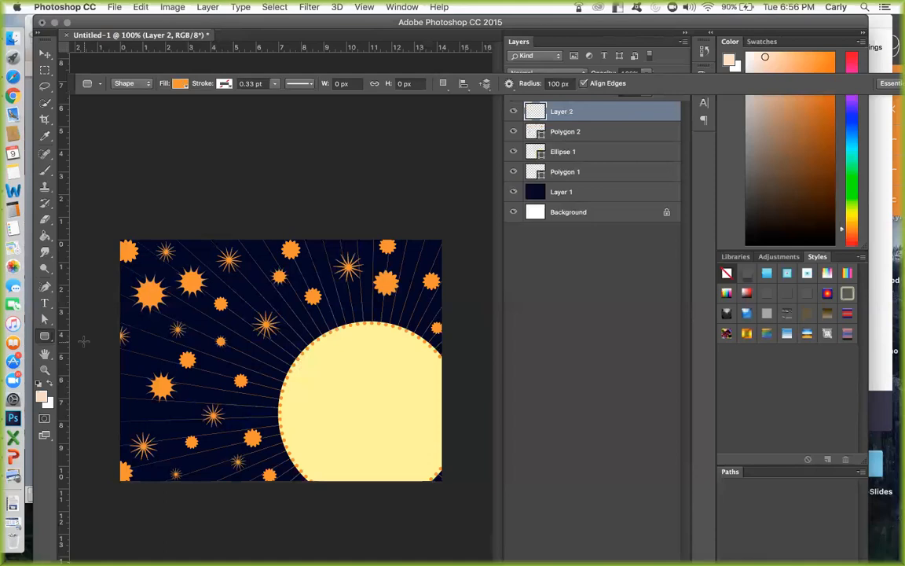
left_click(510, 84)
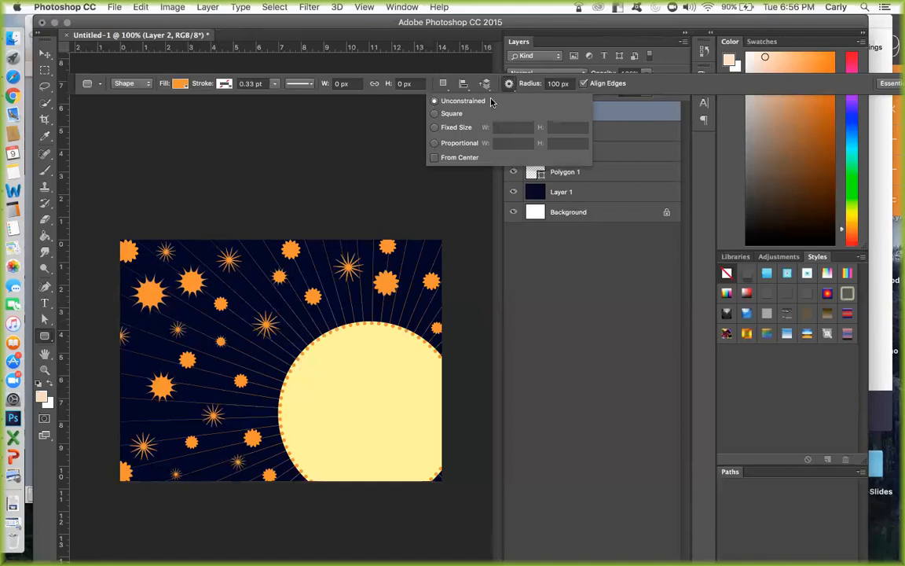
left_click(559, 84)
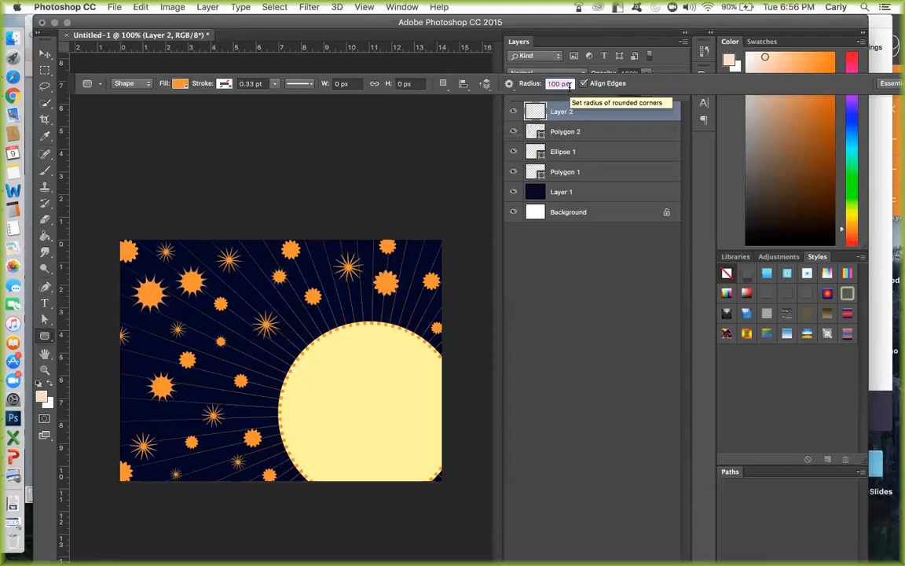
left_click_drag(149, 266, 416, 463)
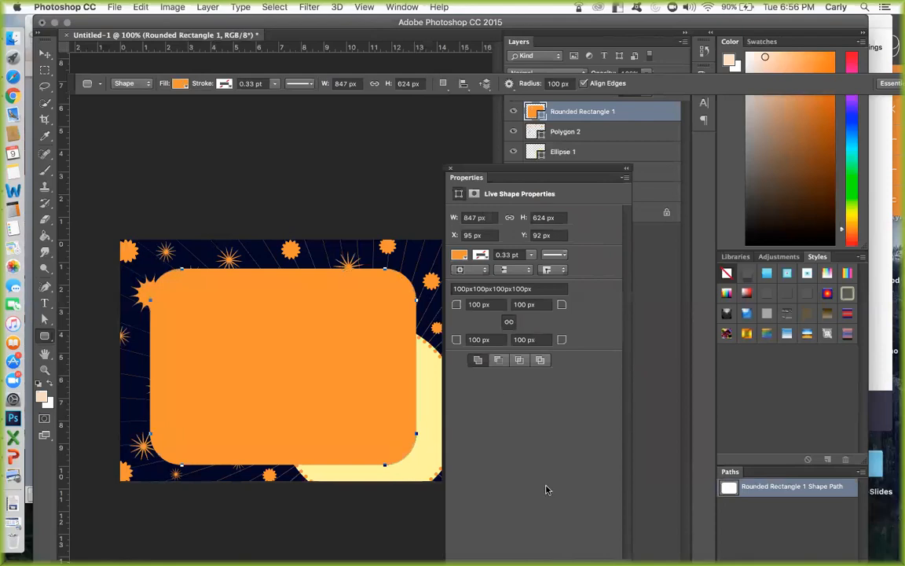
Remove the large rounded rectangle's fill and give it an orange stroke from the recently used colors.
left_click(458, 256)
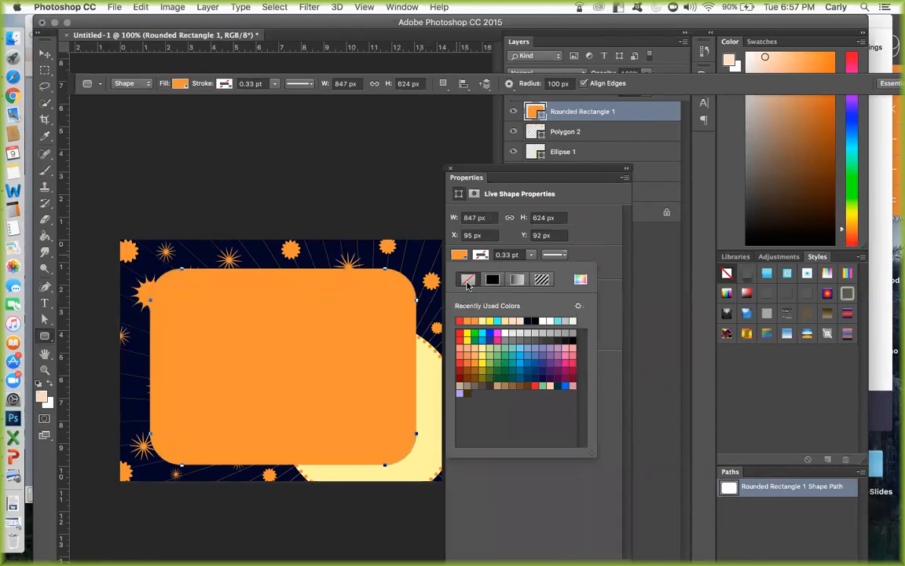
left_click(468, 281)
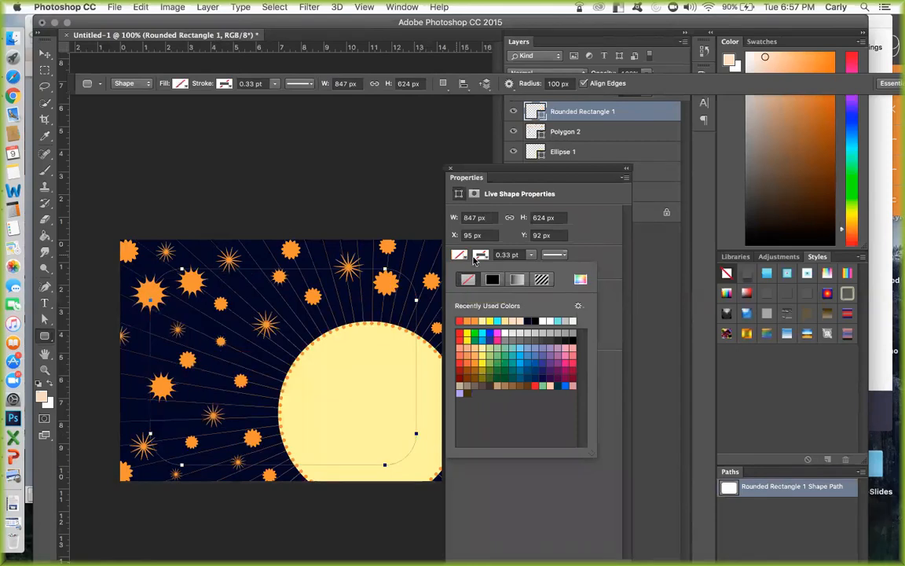
left_click(480, 256)
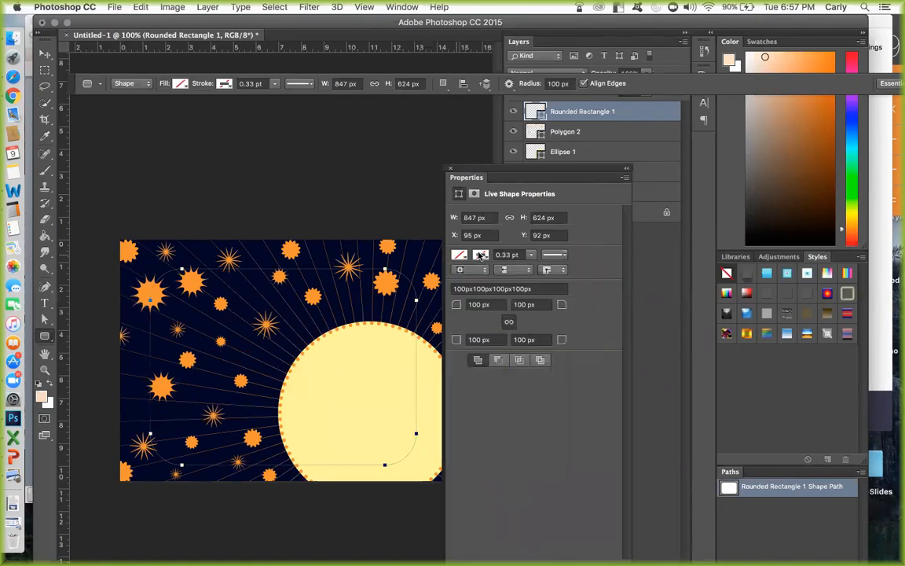
left_click(481, 256)
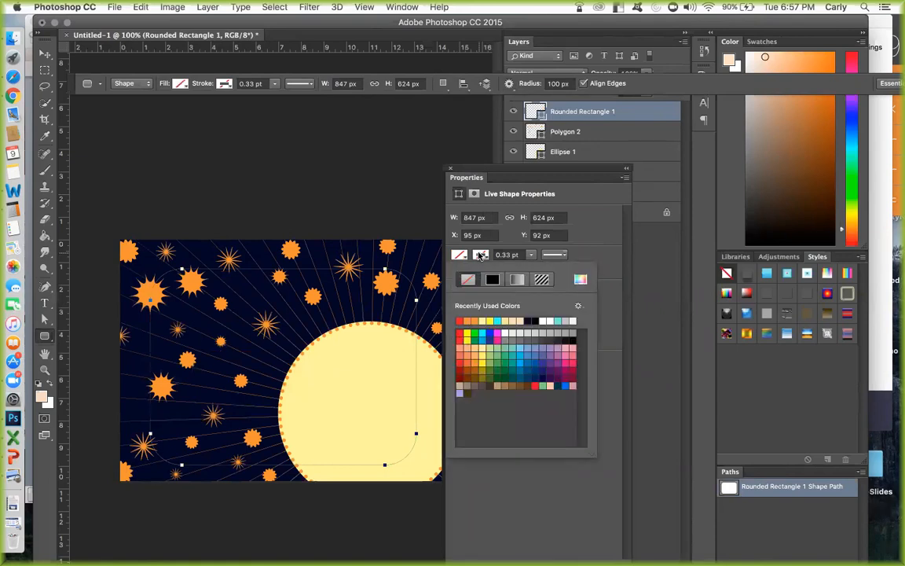
left_click(470, 320)
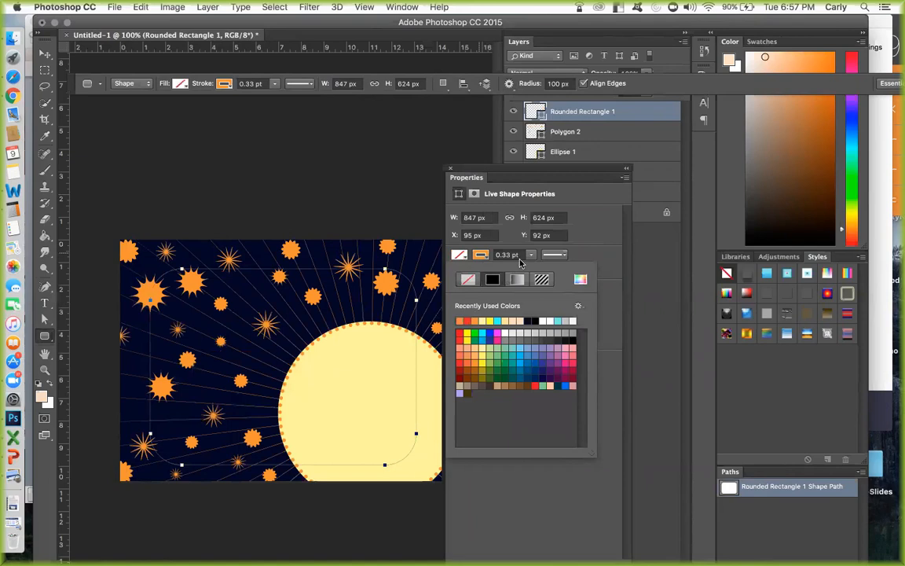
Set the rounded rectangle's stroke width to about 17.5 pt and its line style to dotted.
left_click(532, 256)
left_click(545, 269)
left_click_drag(545, 269, 556, 271)
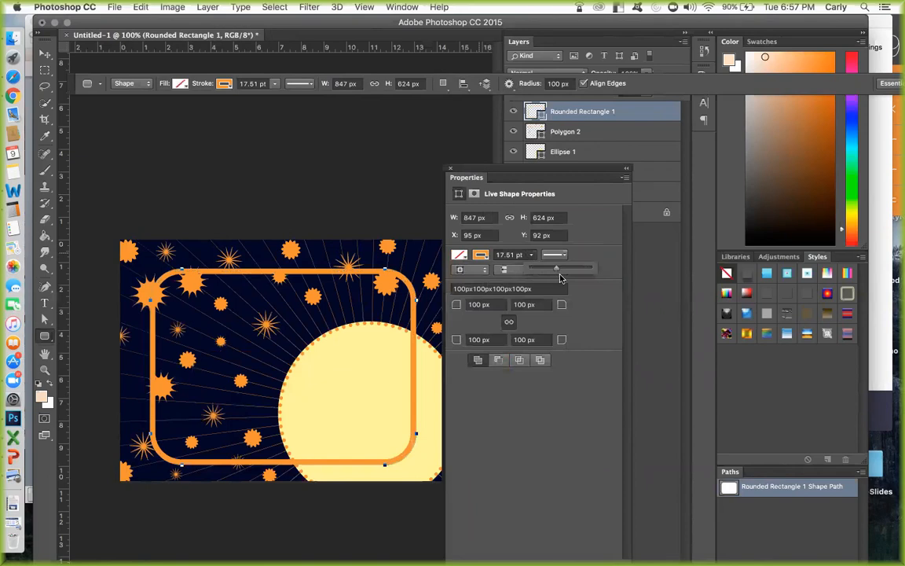
left_click(554, 254)
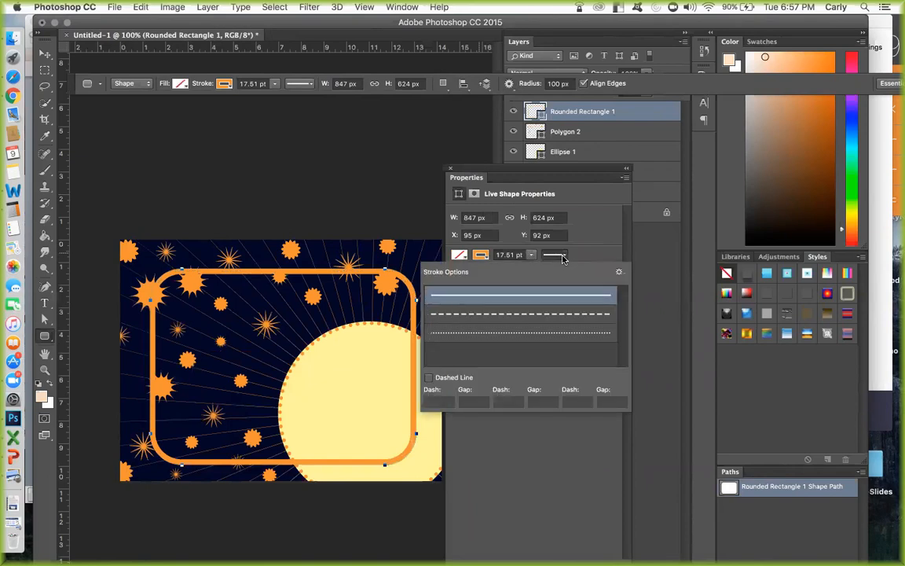
left_click(520, 314)
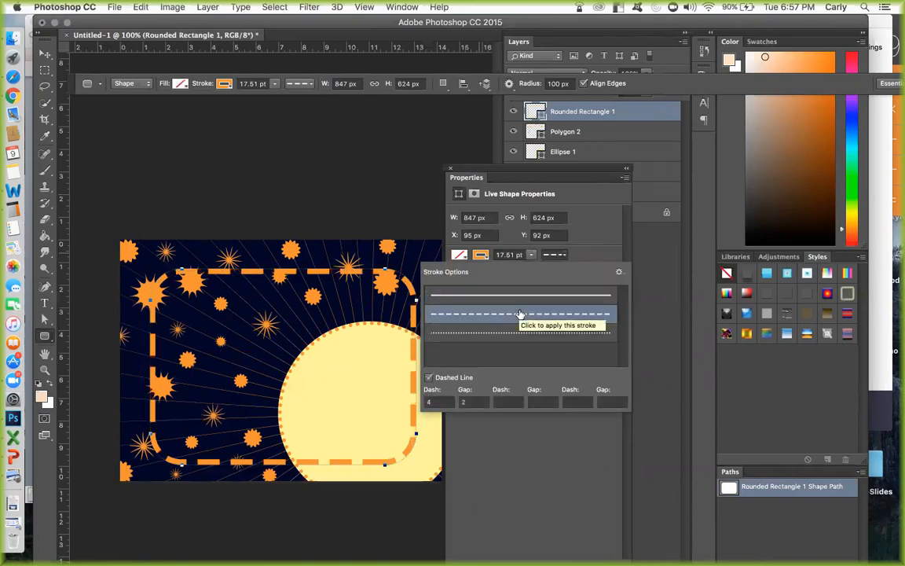
left_click(519, 335)
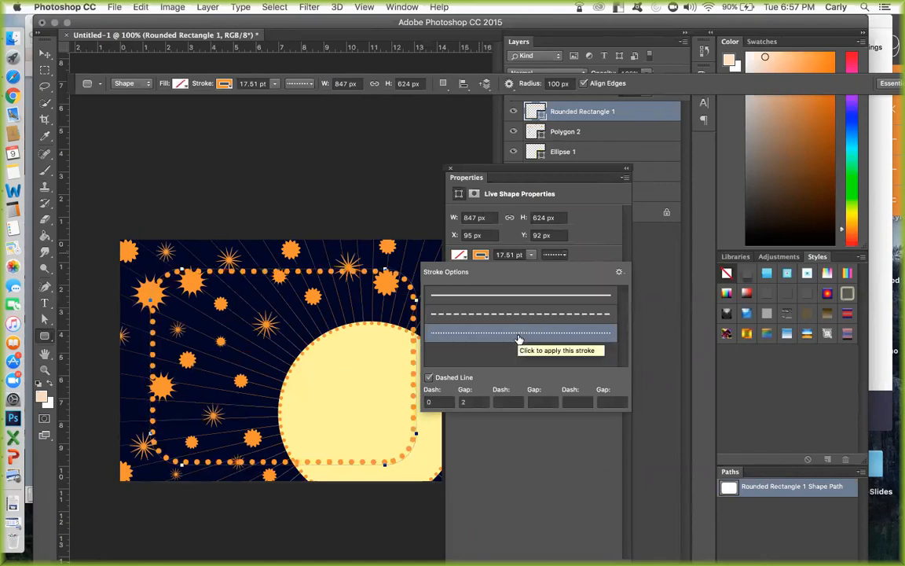
left_click(600, 227)
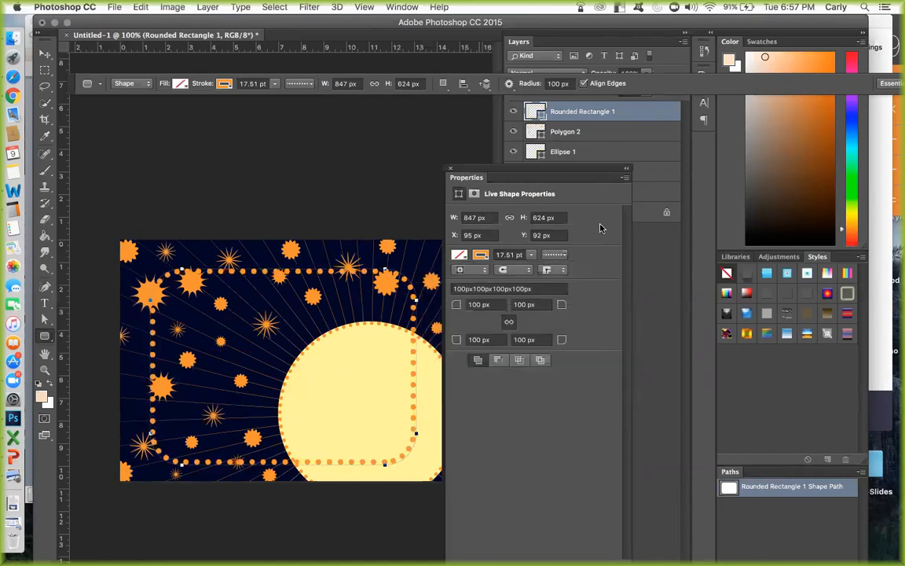
left_click(450, 168)
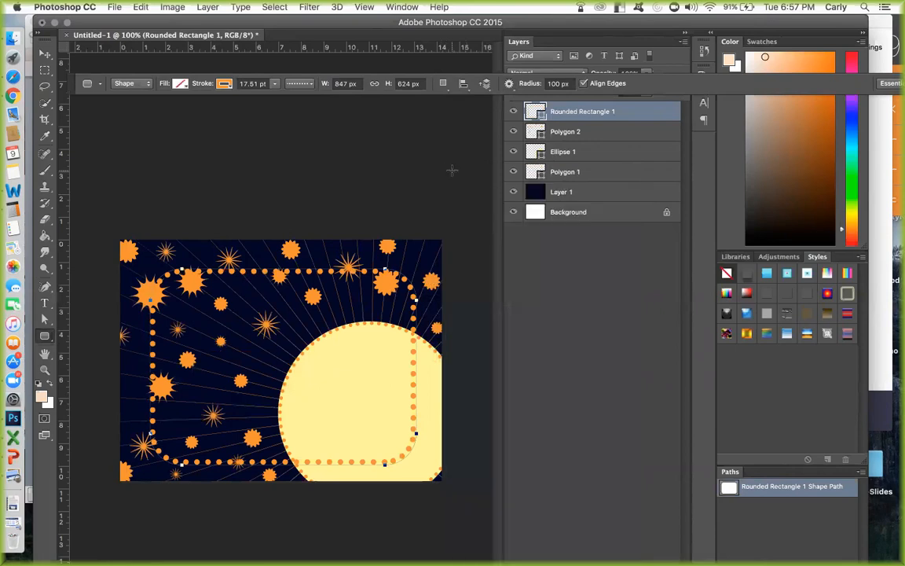
Add a new layer and set the Rounded Rectangle tool's corner radius to 20 px.
key("super+shift+n")
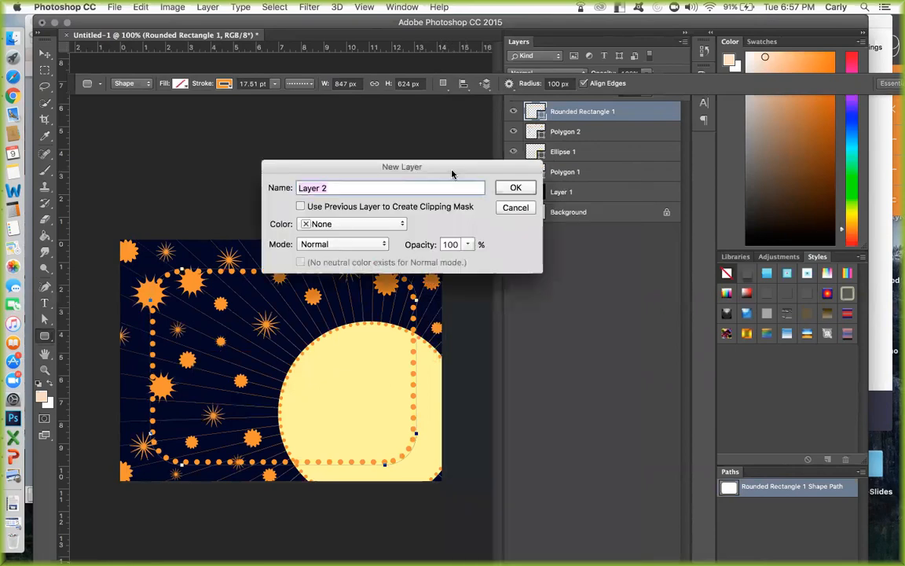
key("Return")
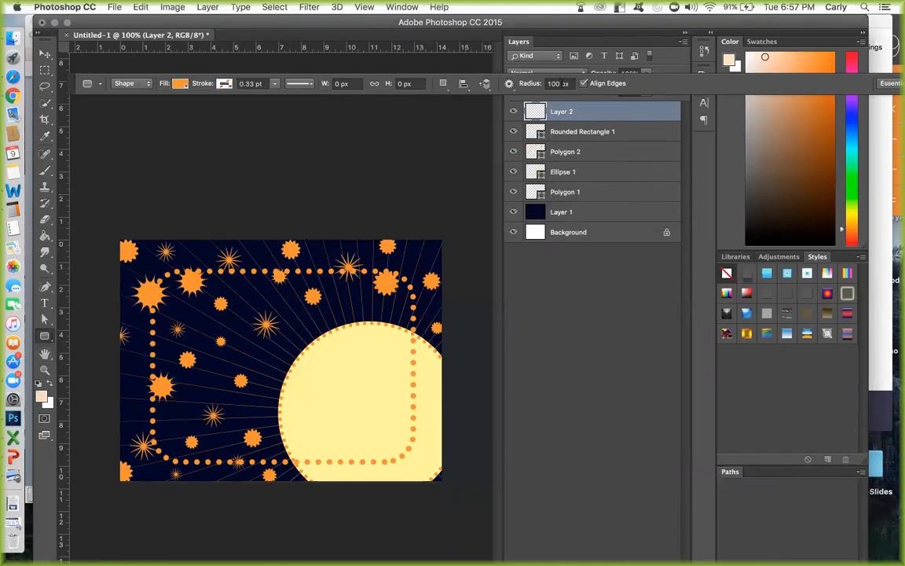
double_click(557, 83)
type("20")
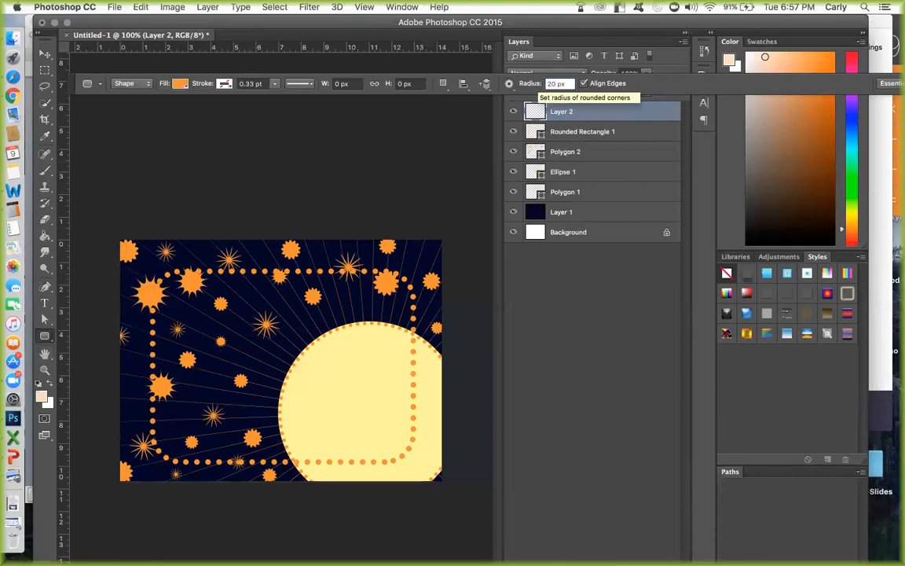
Set the fill color for the next rounded rectangle to light pink.
left_click(180, 83)
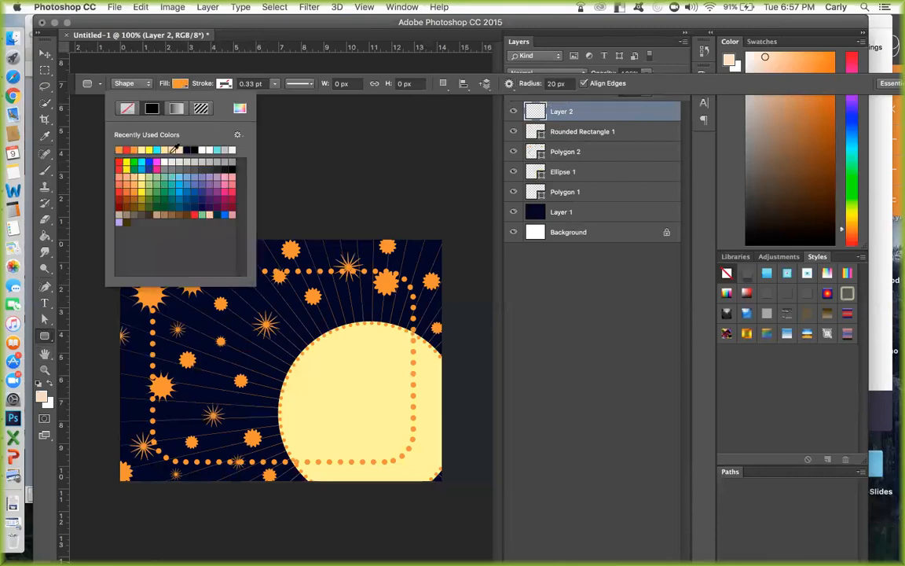
left_click(232, 178)
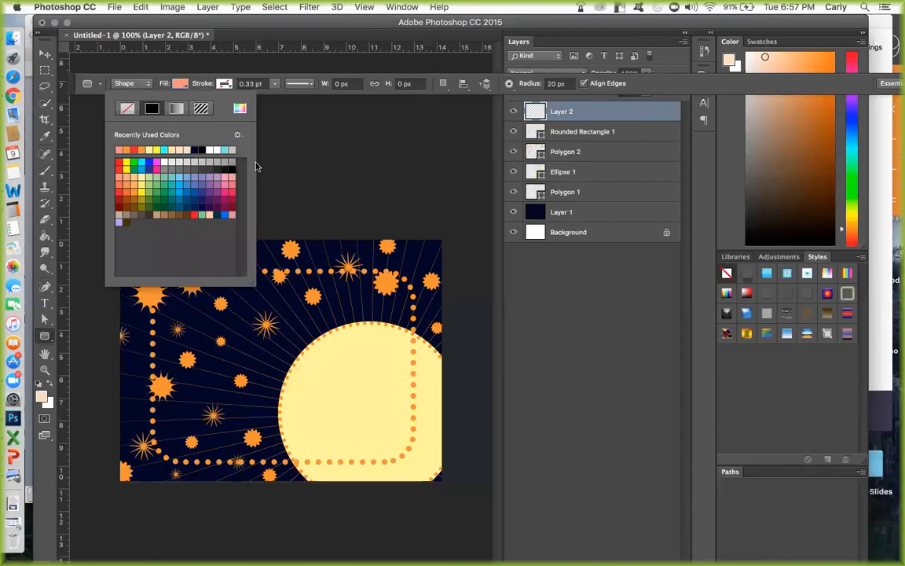
left_click(110, 78)
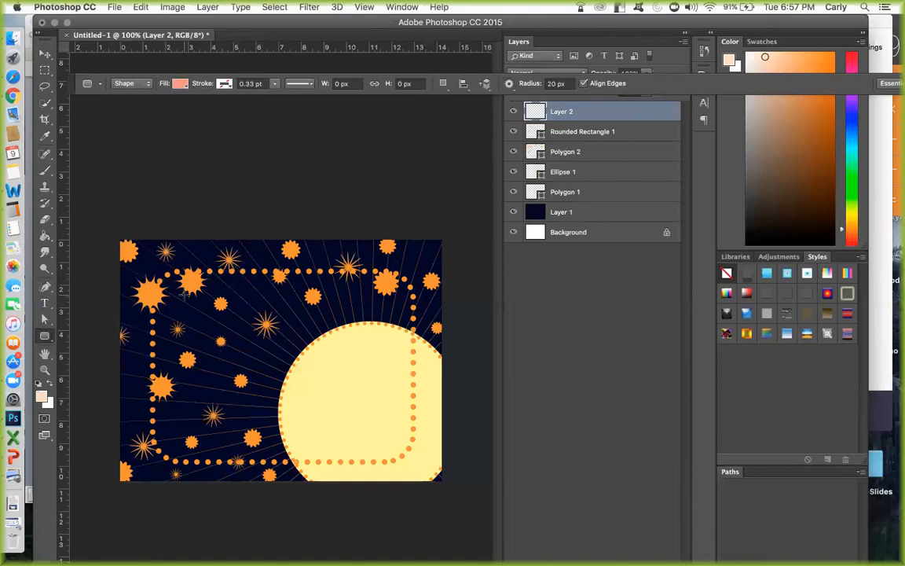
Draw a pink rounded rectangle about 686 x 498 px inside the dotted frame, replacing a square first attempt.
left_click_drag(180, 291, 403, 435)
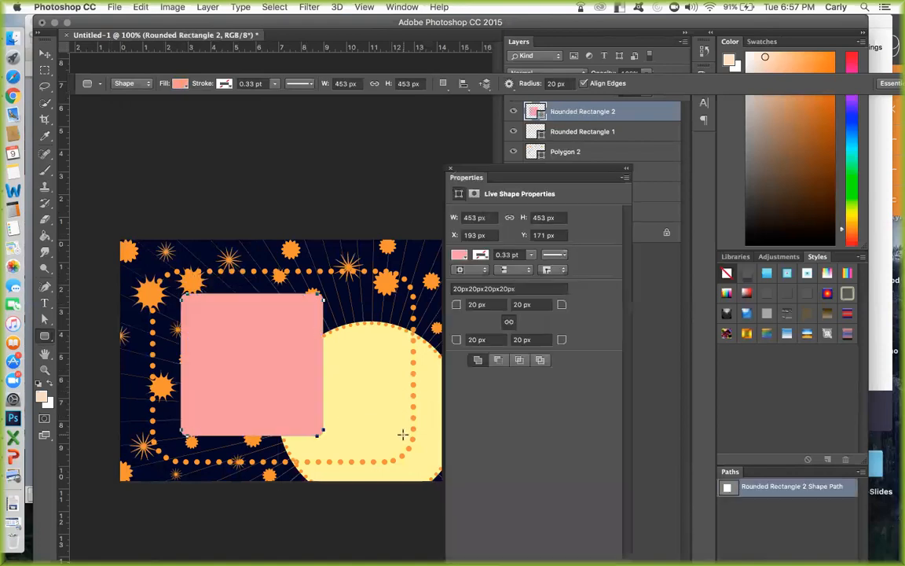
key("super+z")
left_click_drag(182, 291, 391, 444)
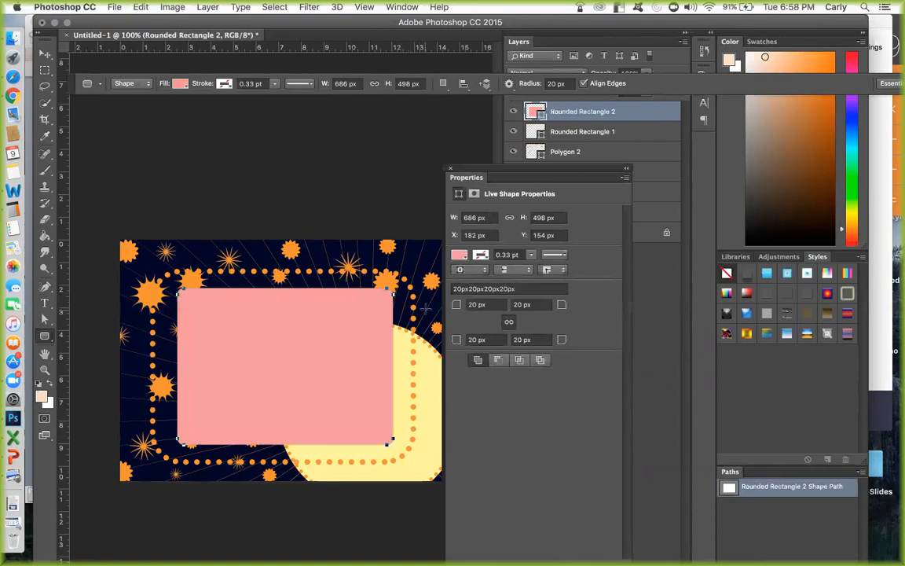
left_click(451, 169)
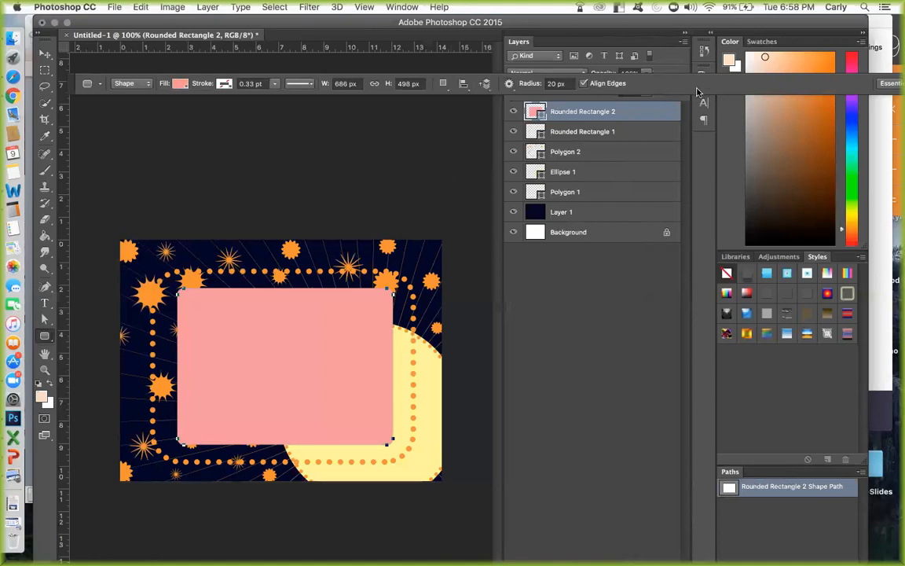
Move the tool options bar clear of the layer blending settings and toggle the pink rectangle's visibility off and on.
left_click_drag(59, 82, 47, 61)
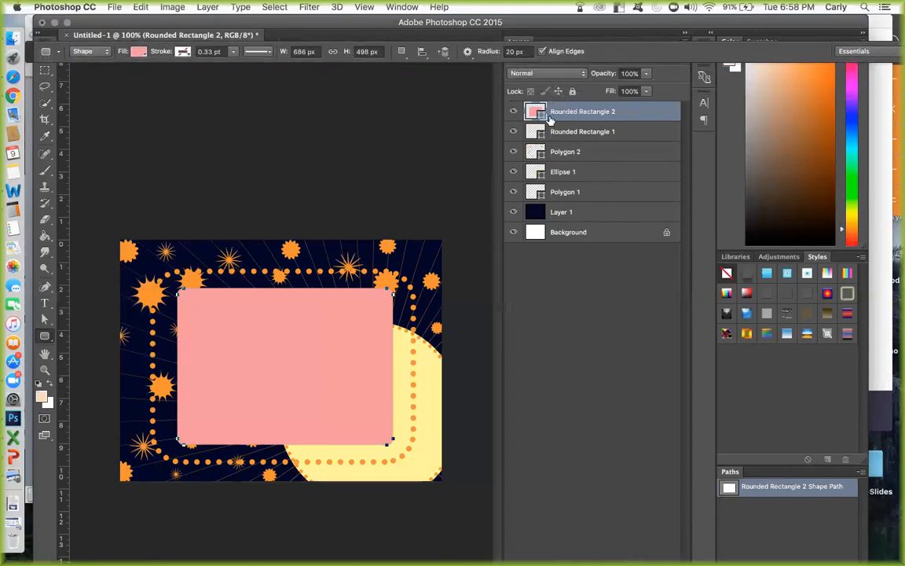
left_click(513, 112)
left_click(513, 111)
left_click(513, 111)
left_click(513, 112)
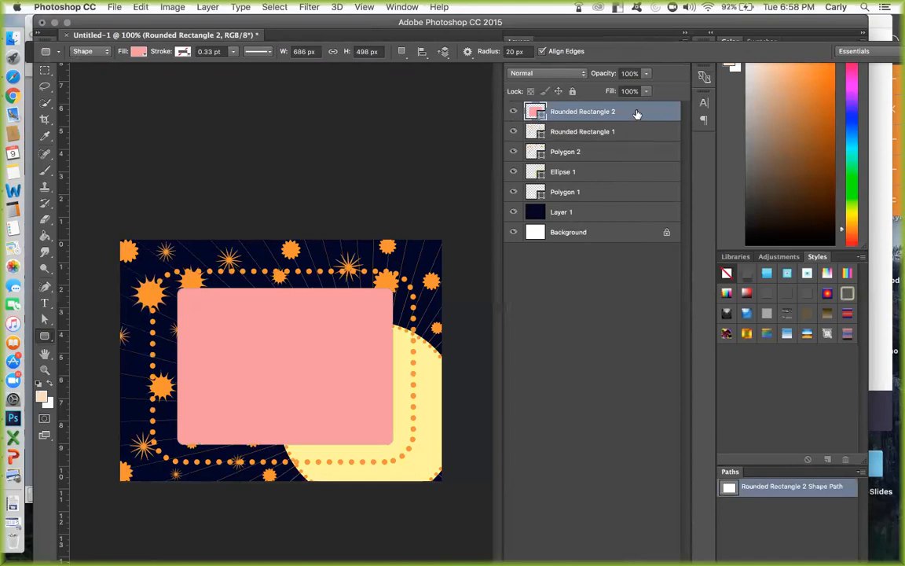
Move the pink rectangle's layer directly above the navy layer and set its blend mode to Hard Light, after trying Overlay.
left_click_drag(636, 115, 639, 201)
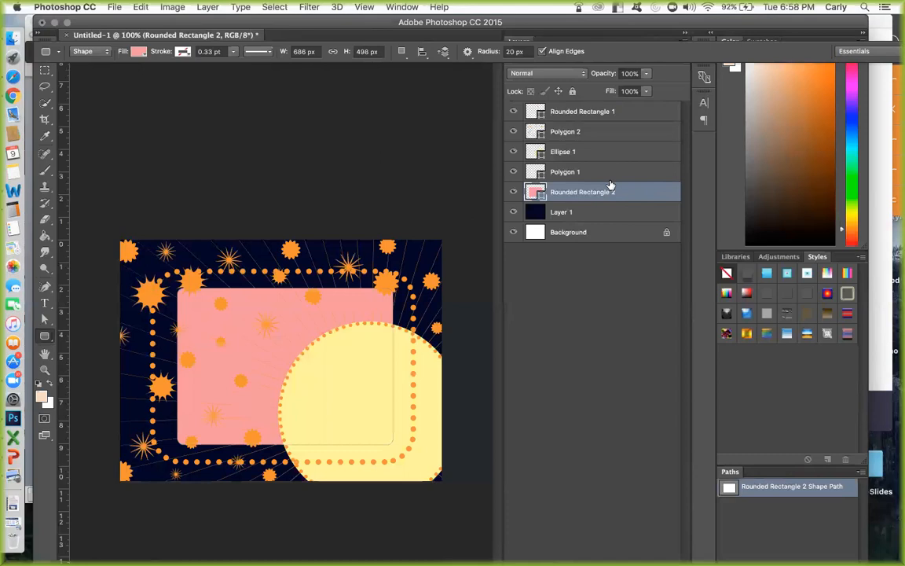
left_click(551, 78)
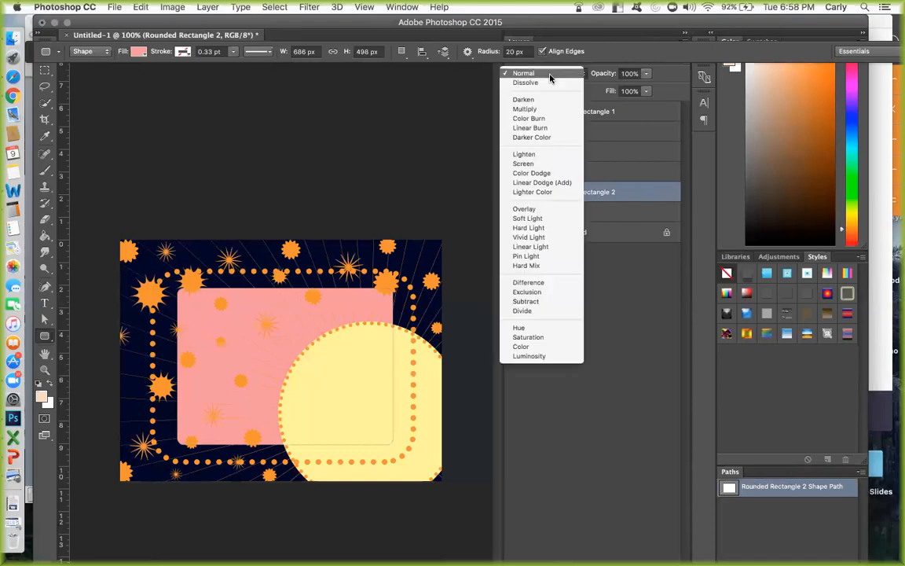
left_click(524, 209)
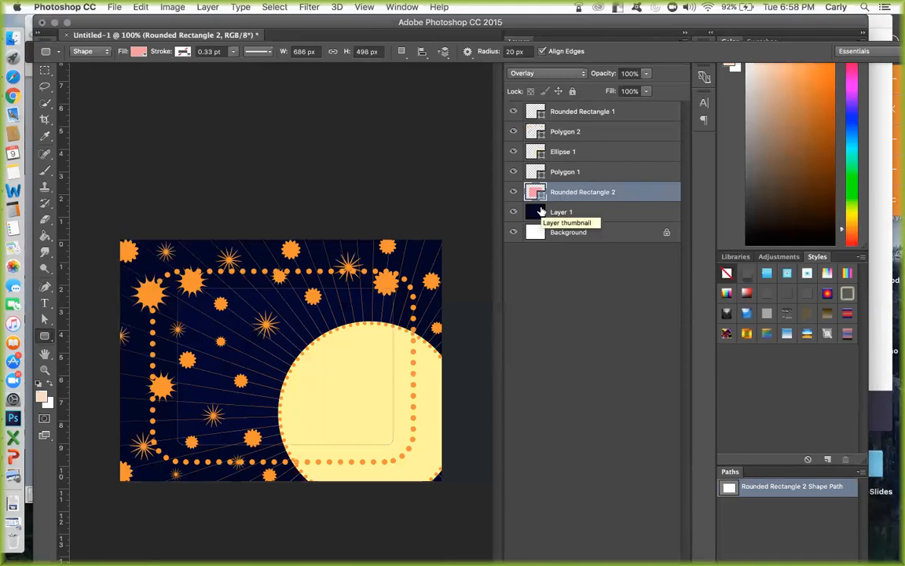
left_click(544, 73)
left_click(542, 93)
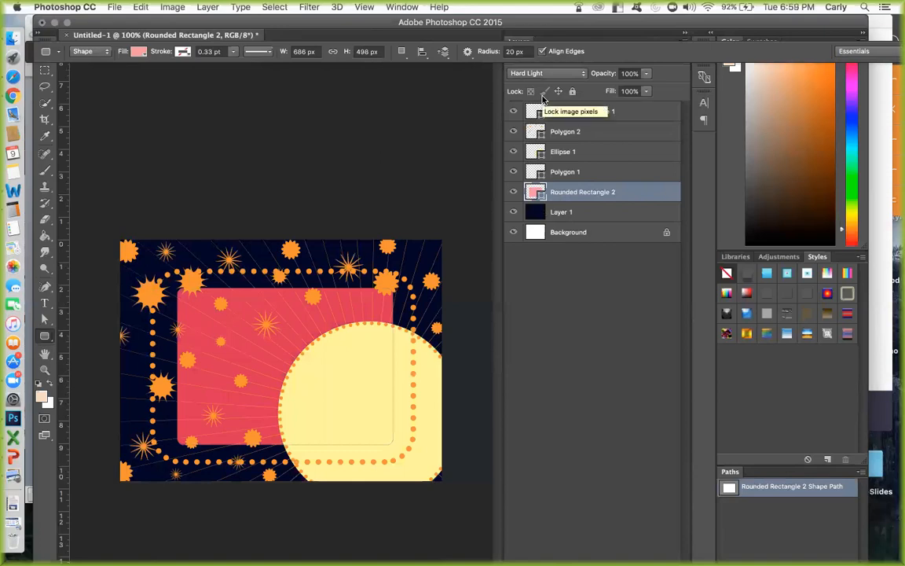
Try the Vivid Light, Soft Light and Screen blend modes on the pink rounded rectangle's layer.
left_click(548, 73)
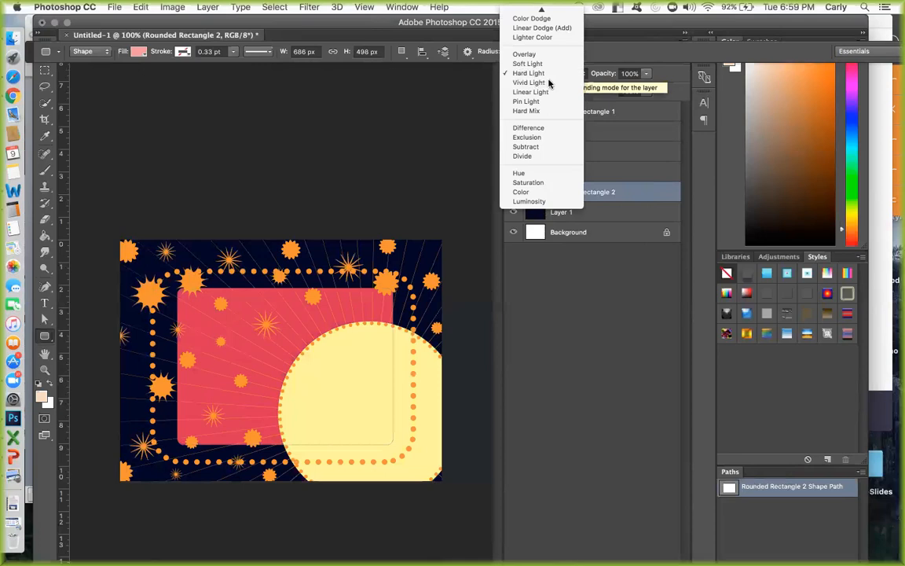
left_click(548, 83)
left_click(546, 72)
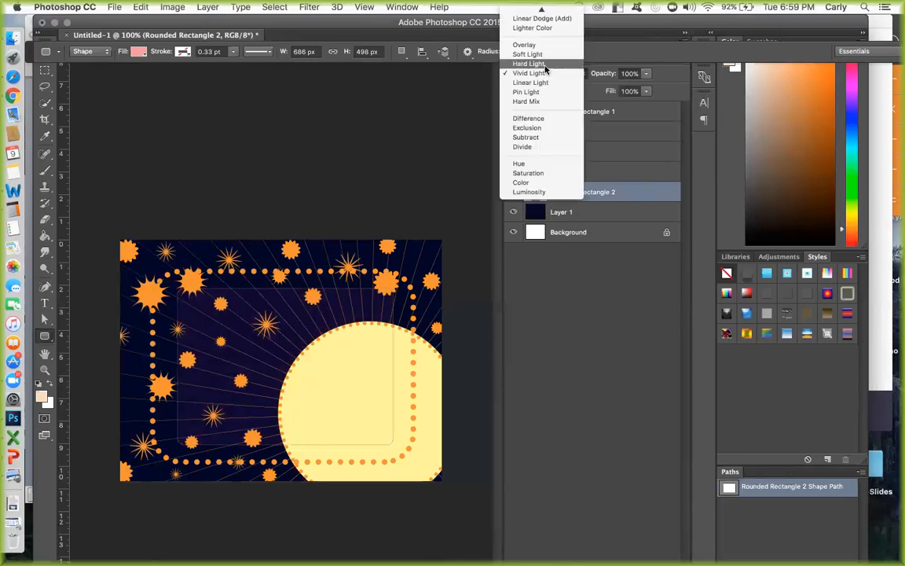
left_click(538, 55)
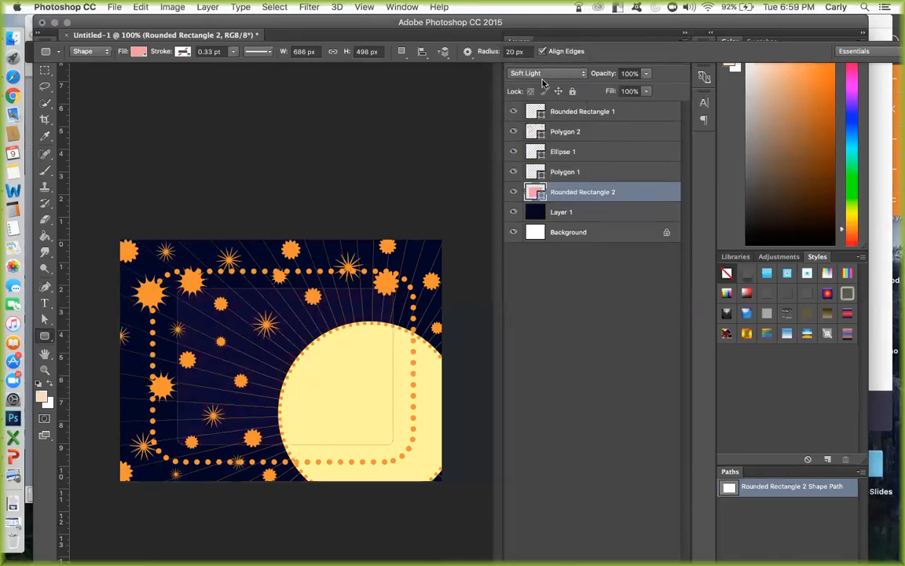
left_click(542, 75)
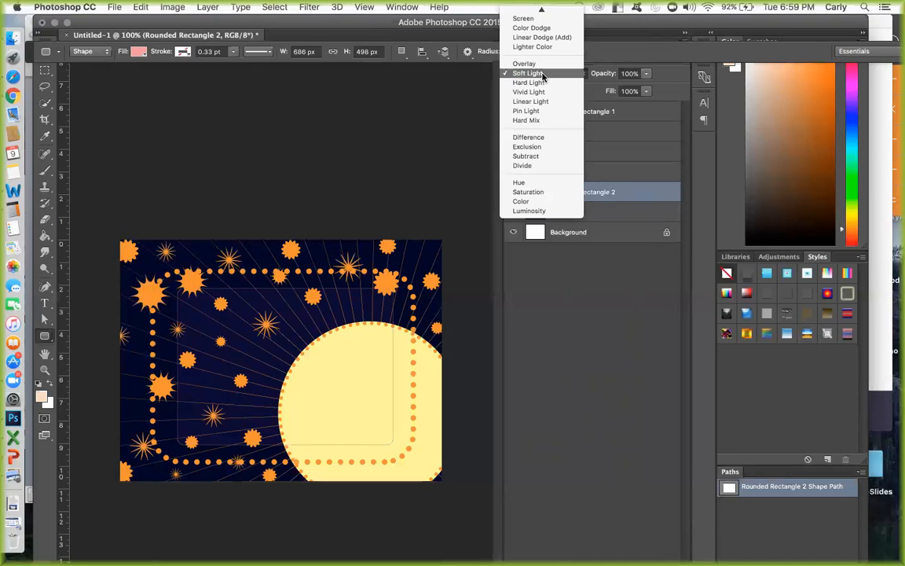
left_click(534, 20)
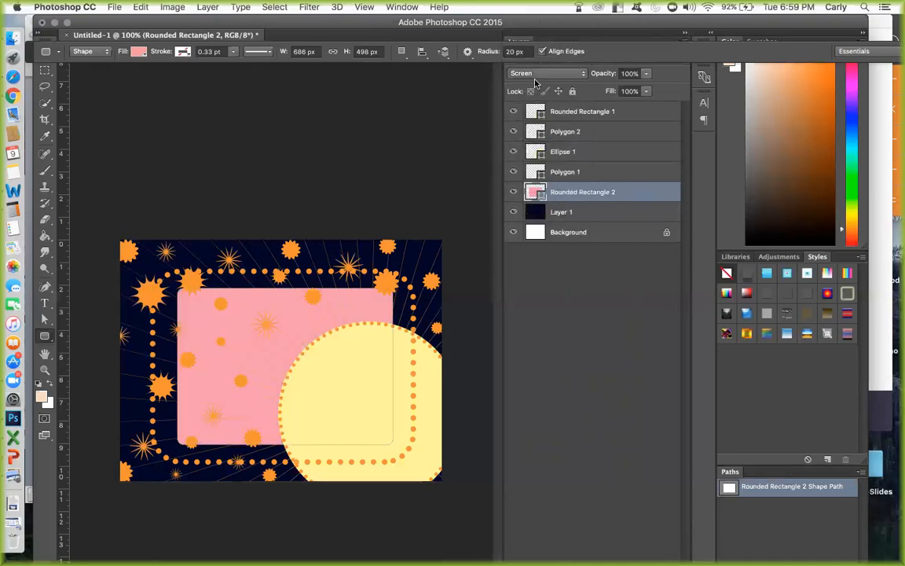
Try the Difference, Exclusion, Subtract and Divide blend modes on the pink rounded rectangle's layer.
left_click(535, 79)
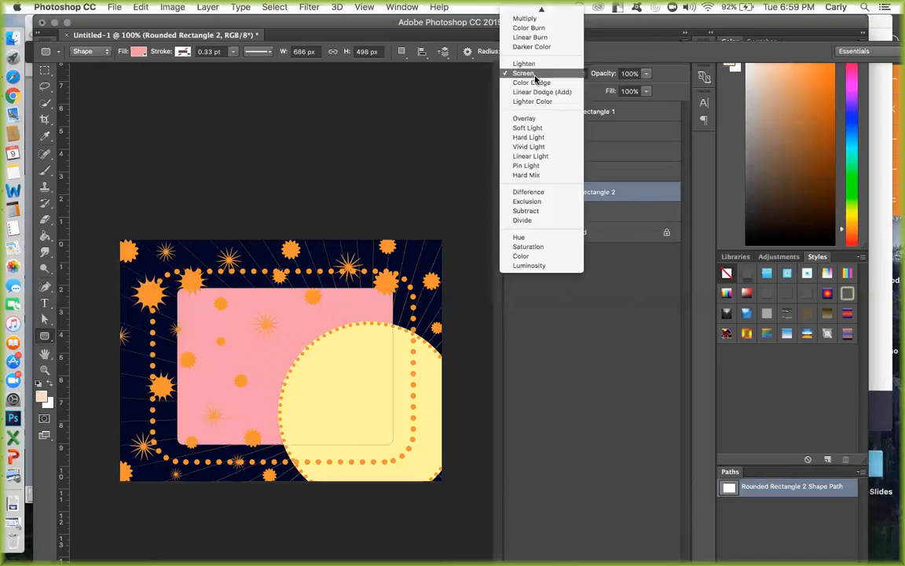
left_click(537, 193)
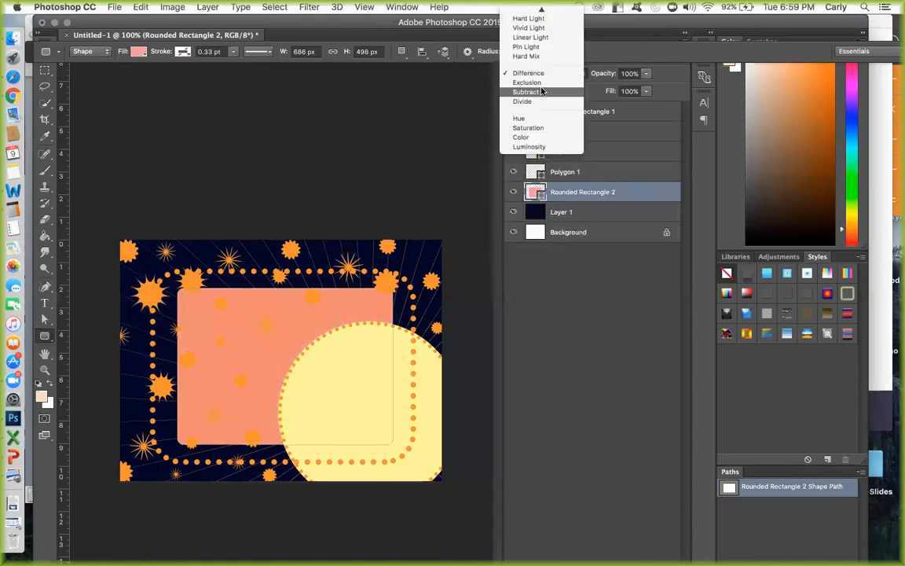
left_click(541, 82)
left_click(547, 74)
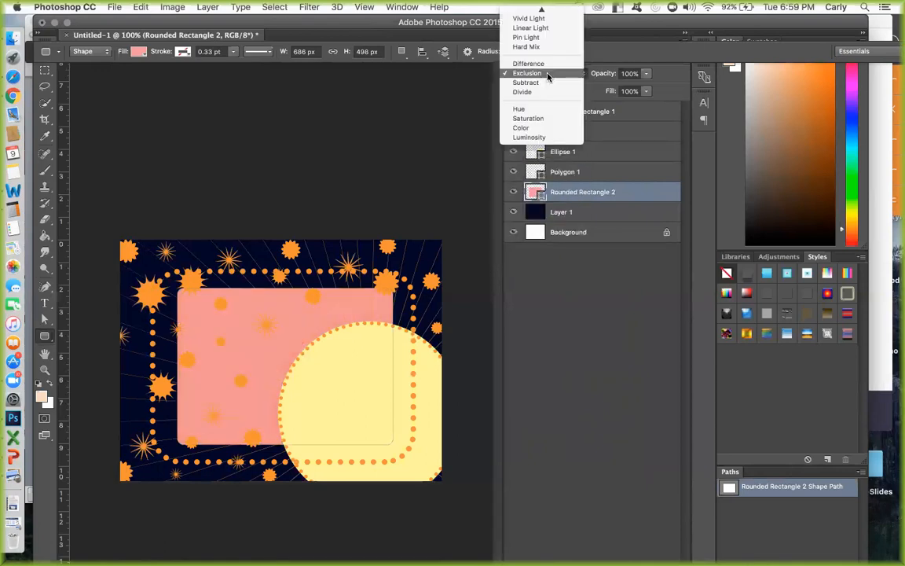
left_click(548, 84)
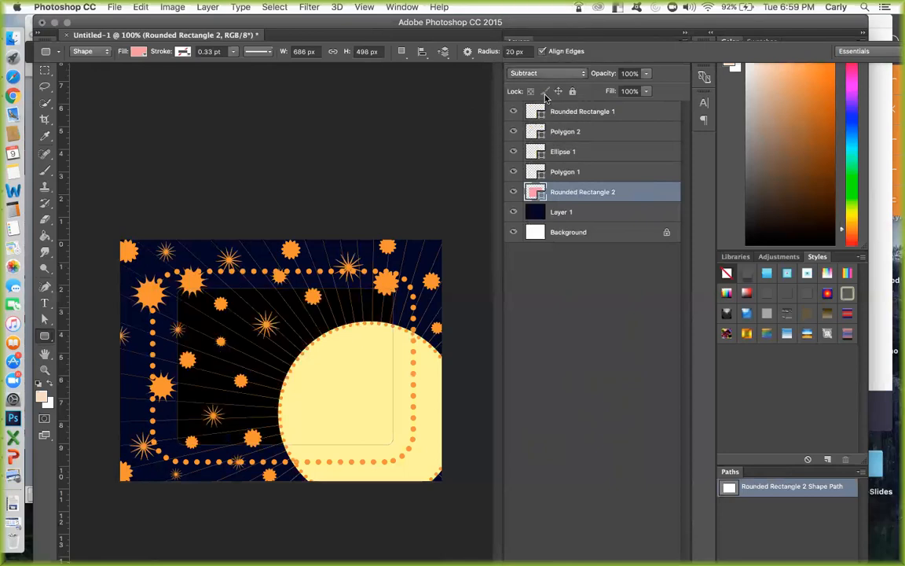
left_click(546, 75)
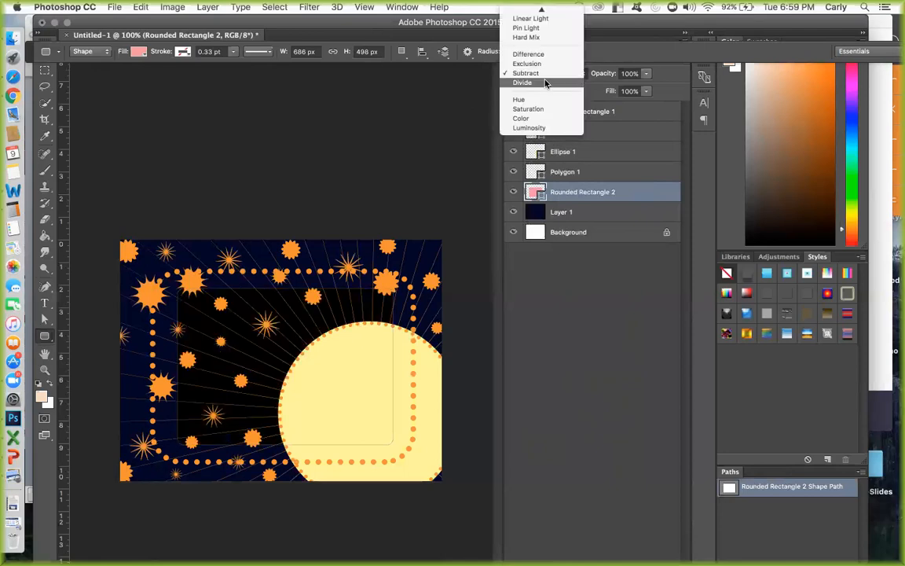
left_click(546, 82)
Set the pink rounded rectangle layer's blend mode to Hue and its opacity to 42%.
left_click(545, 76)
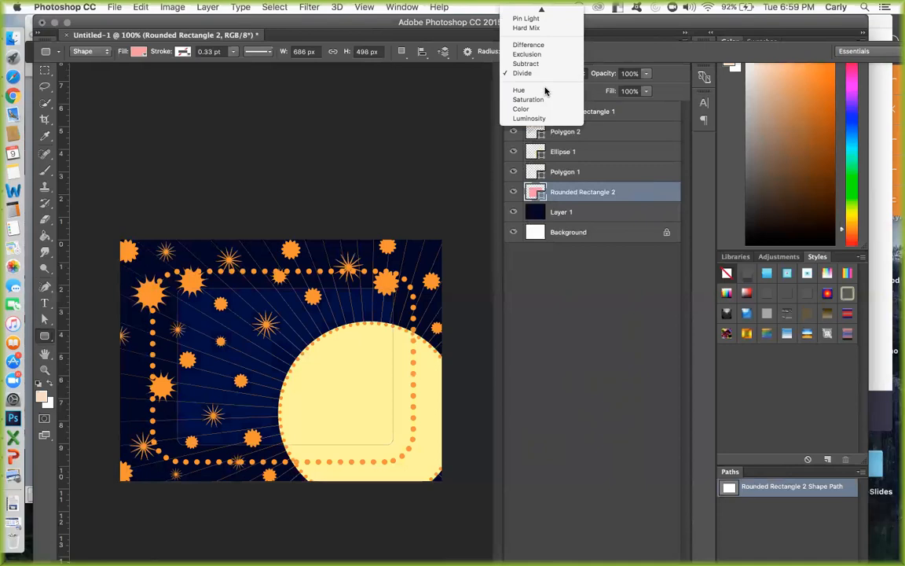
left_click(546, 90)
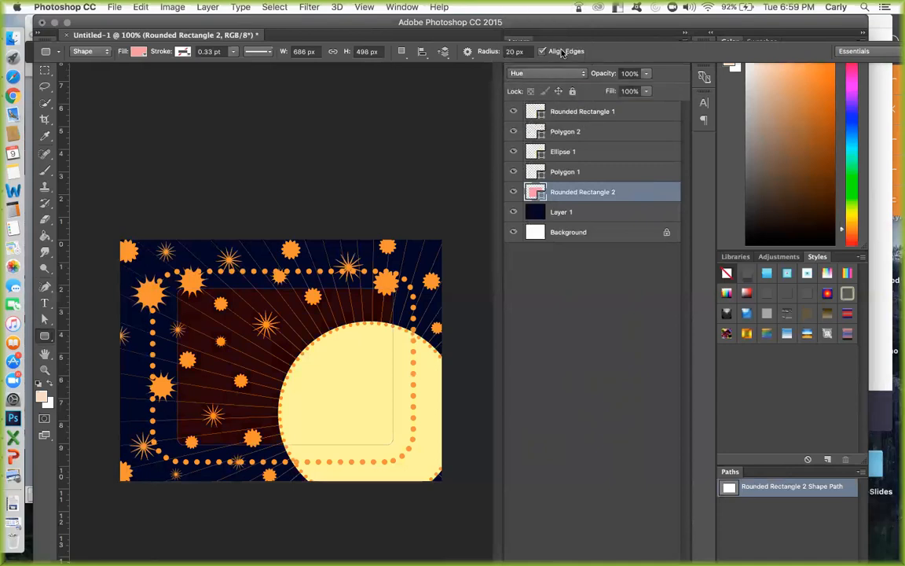
left_click(646, 78)
left_click_drag(646, 81, 613, 89)
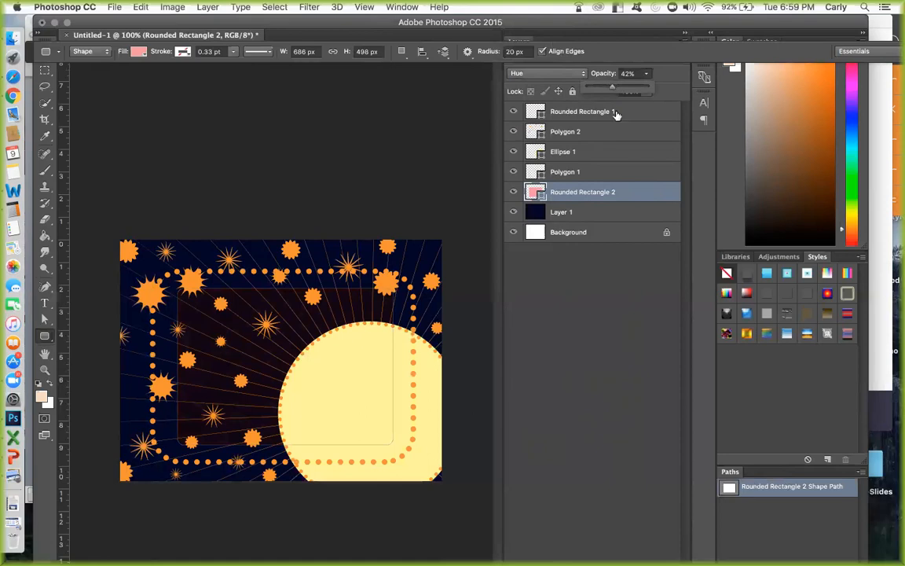
Add a new empty layer above the dotted rounded rectangle's layer with the default settings.
left_click(616, 115)
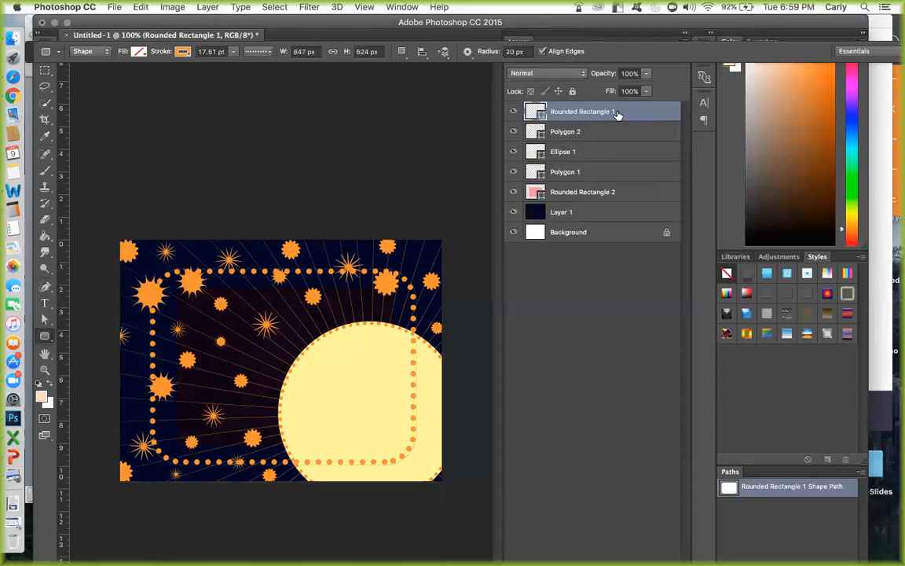
key("super+shift+n")
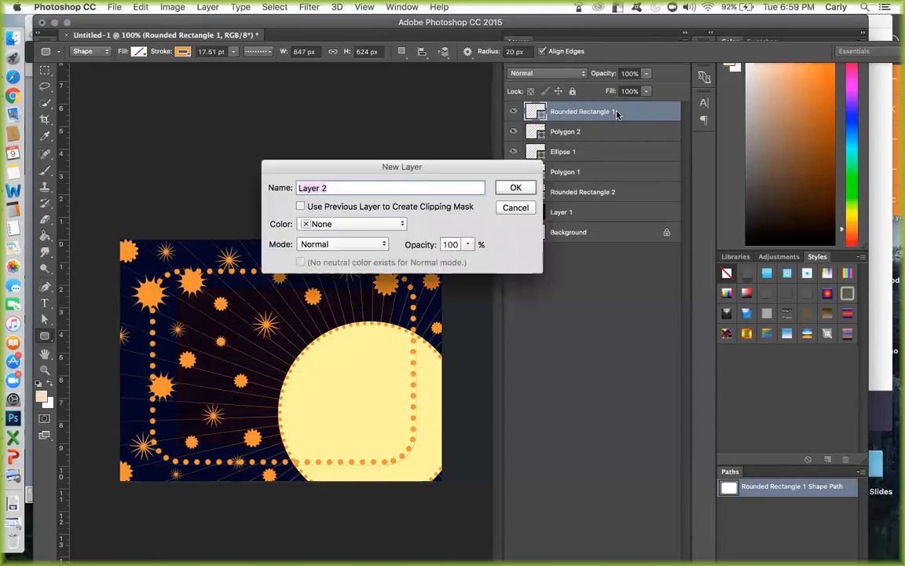
key("Return")
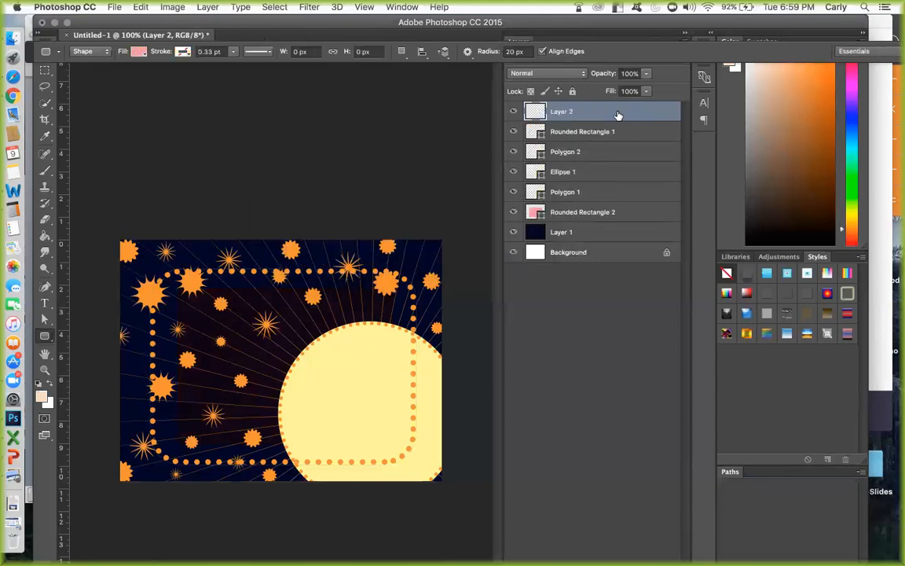
Switch to the Custom Shape tool and choose the Crescent Moon shape, moving the tool options bar to expose the layer settings.
left_click(44, 338)
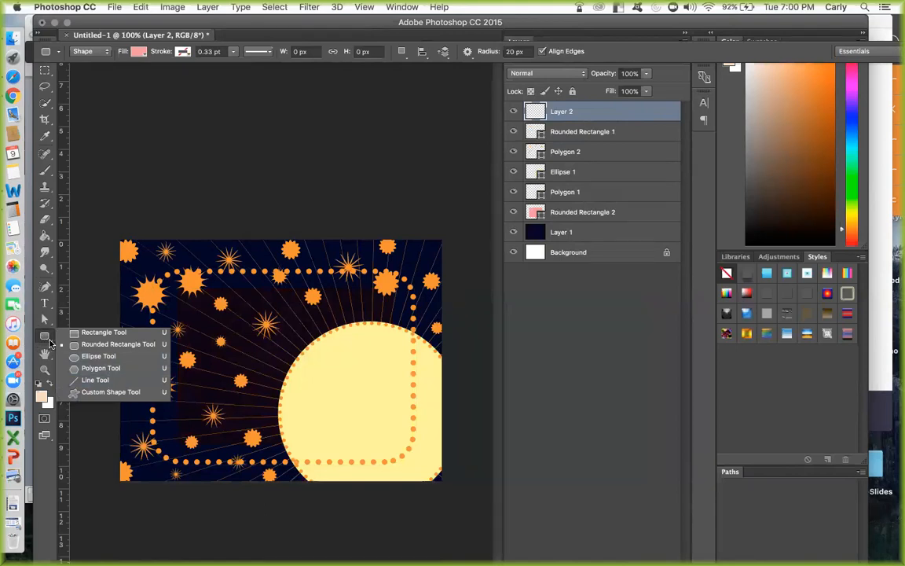
left_click(88, 392)
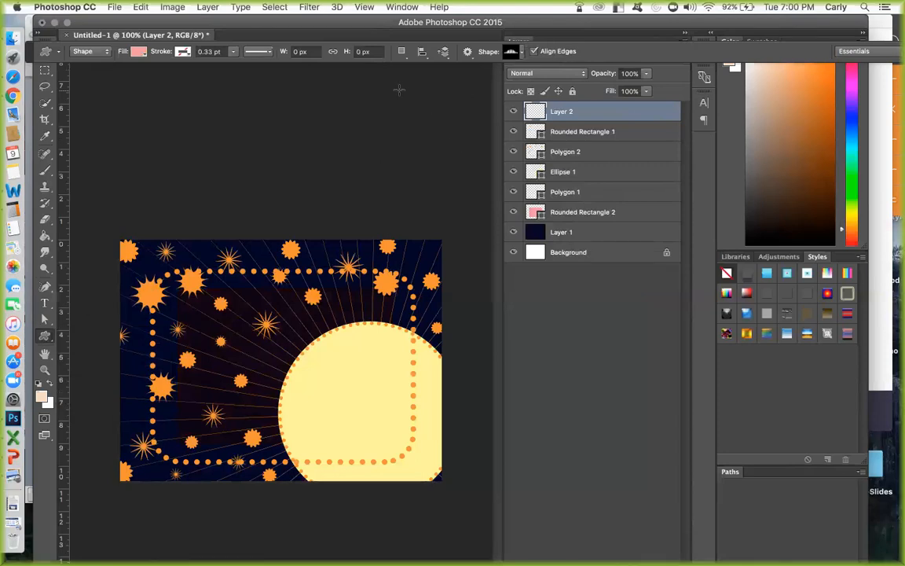
left_click_drag(34, 52, 31, 84)
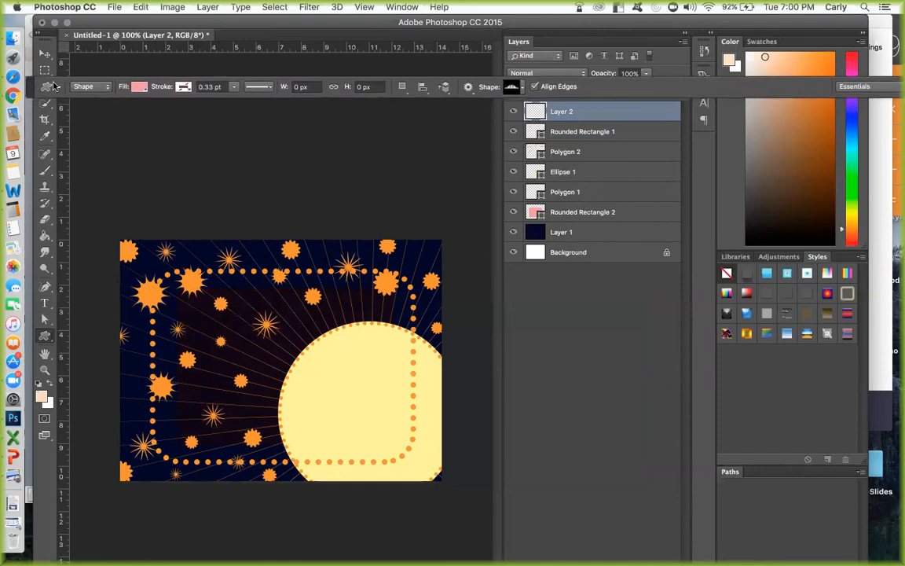
left_click(511, 87)
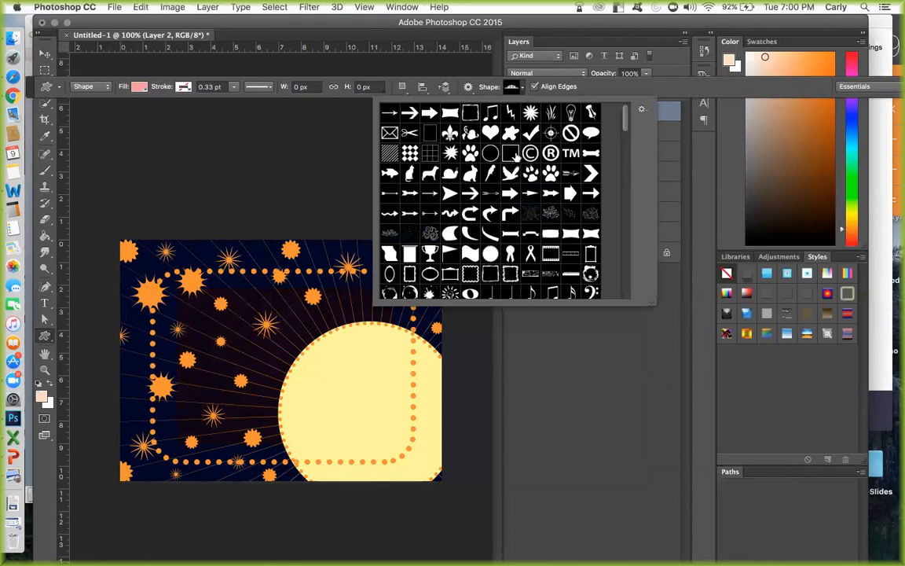
left_click(524, 90)
left_click(524, 91)
scroll(521, 136, "down", 5)
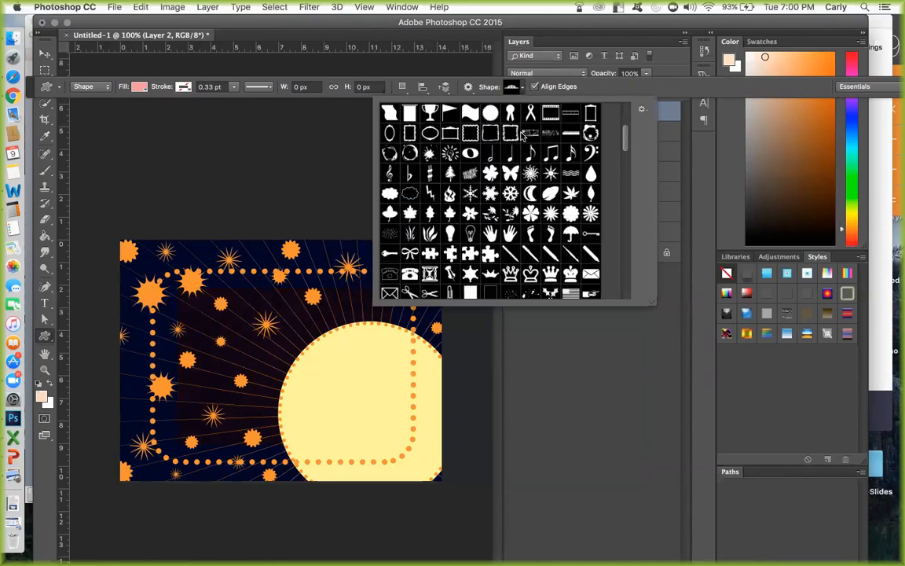
scroll(522, 136, "down", 4)
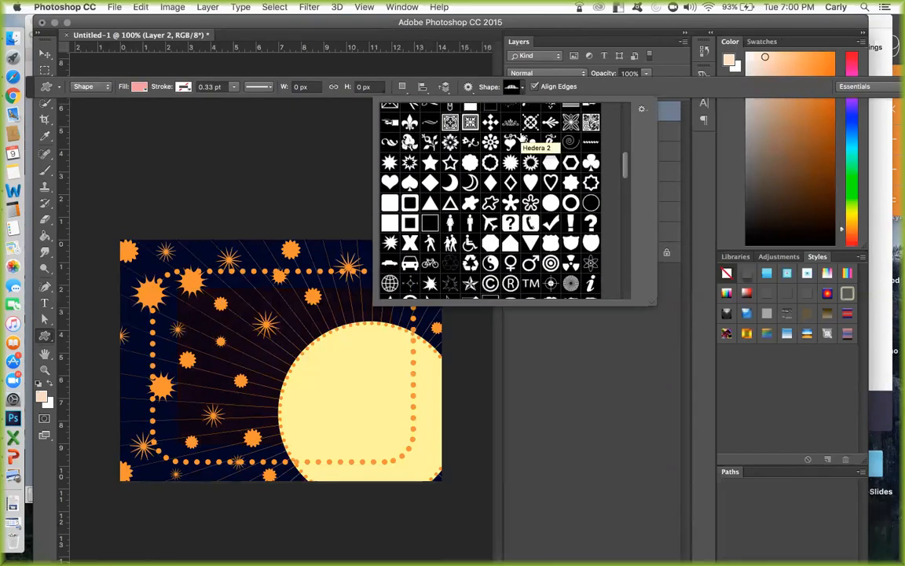
scroll(522, 137, "down", 1)
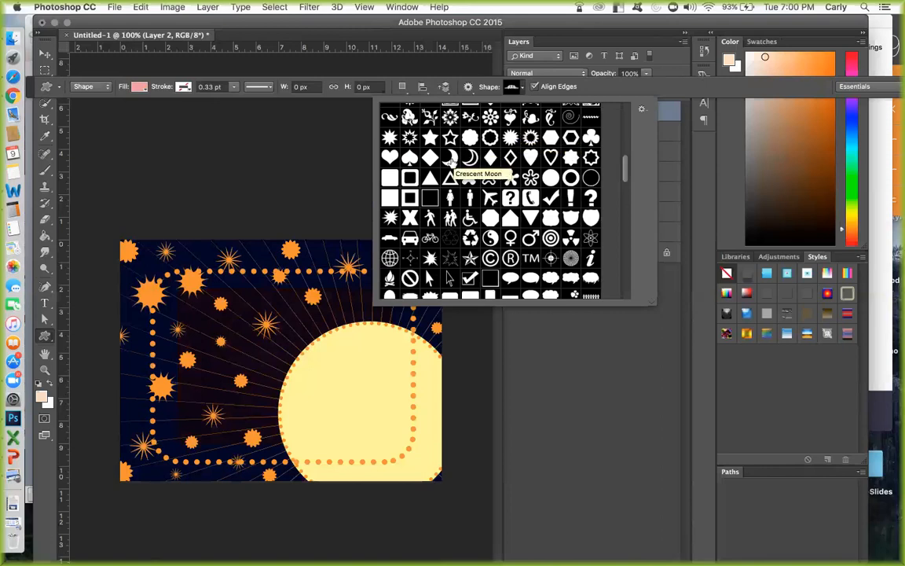
left_click(451, 159)
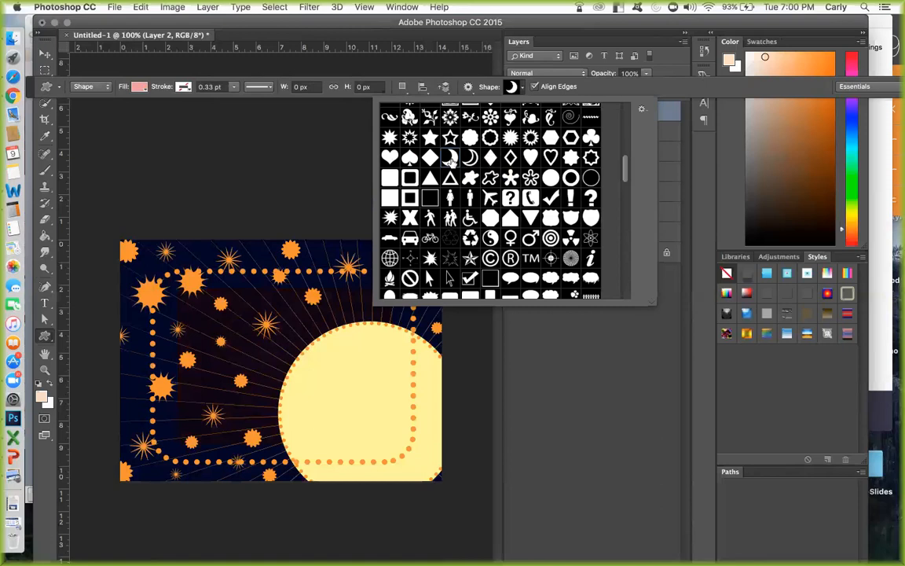
double_click(451, 160)
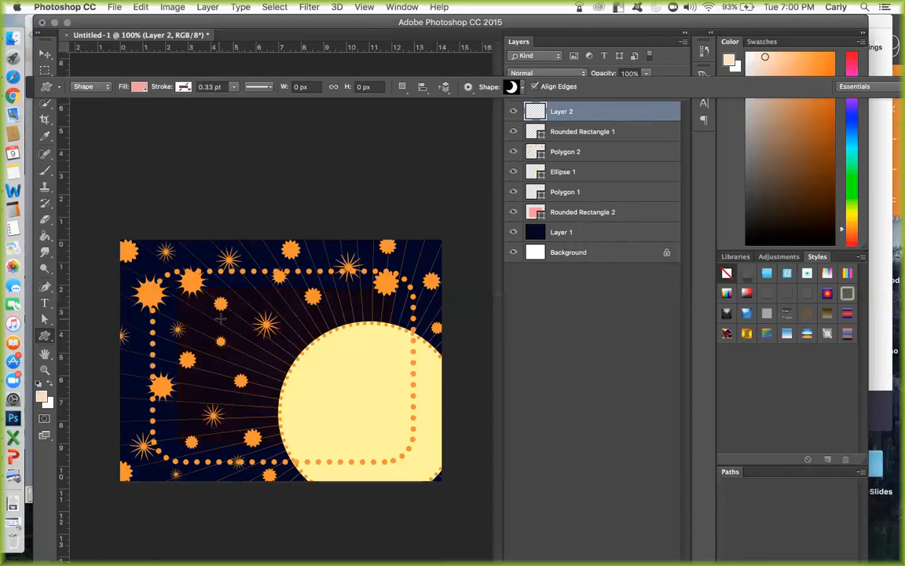
Draw a crescent moon about 133 x 139 px inside the dotted frame and set its fill to light blue.
left_click_drag(186, 284, 244, 360)
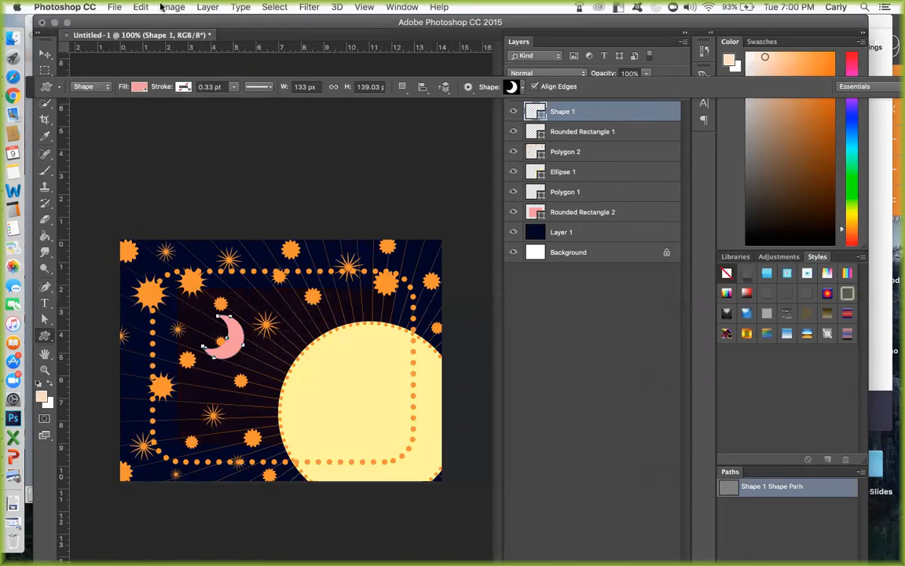
left_click(139, 87)
left_click(184, 152)
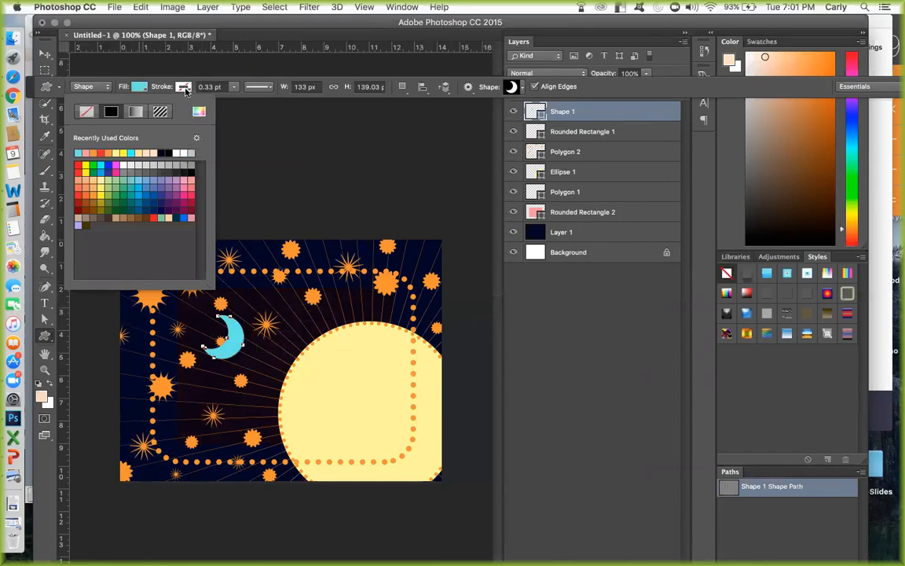
Give the crescent moon a light pink stroke with a width of 5.48 pt.
left_click(184, 88)
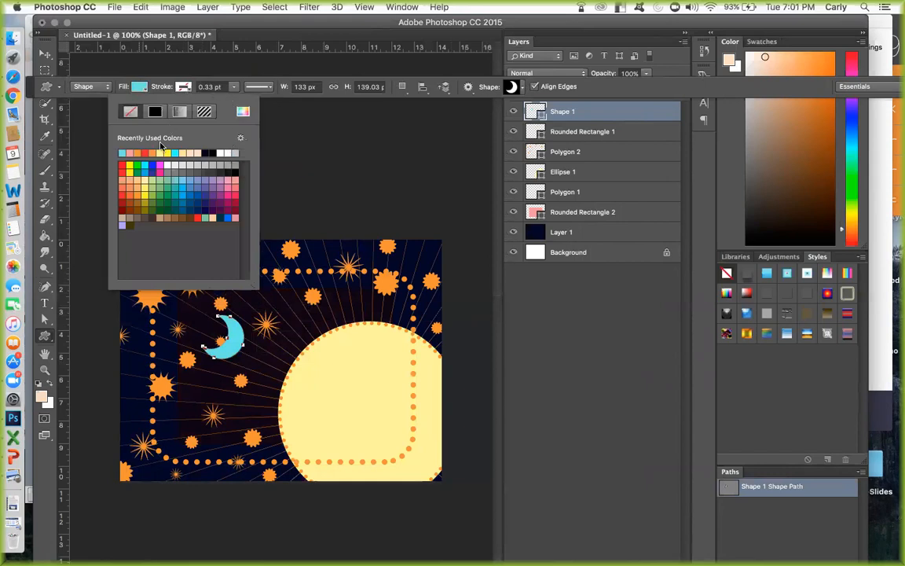
left_click(131, 152)
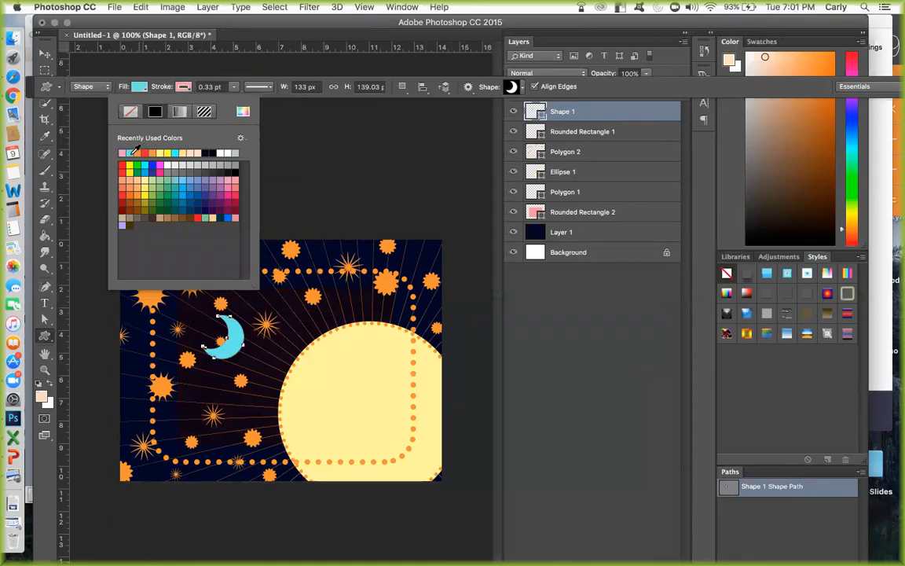
left_click_drag(232, 88, 246, 104)
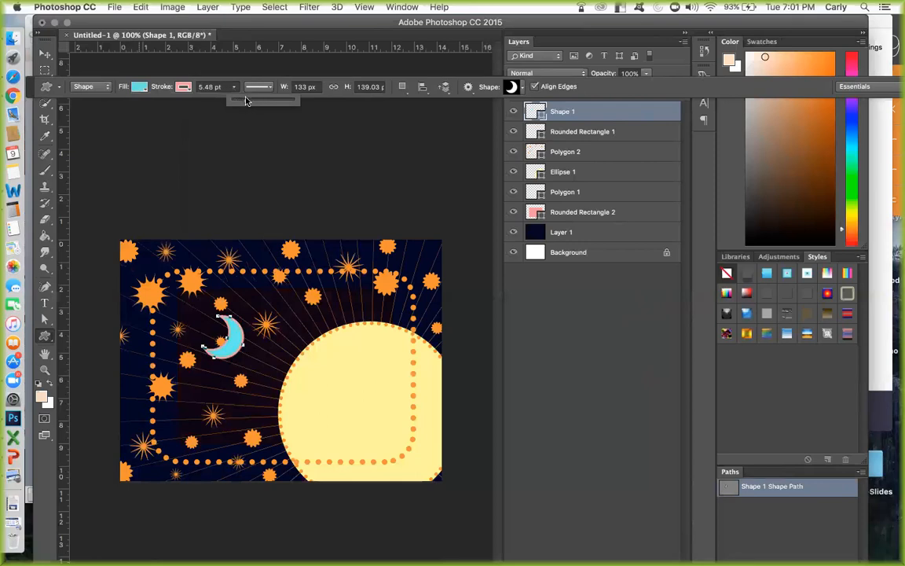
Move the crescent moon up and left, just below the orange starburst at the dotted frame's upper-left corner.
left_click(590, 119)
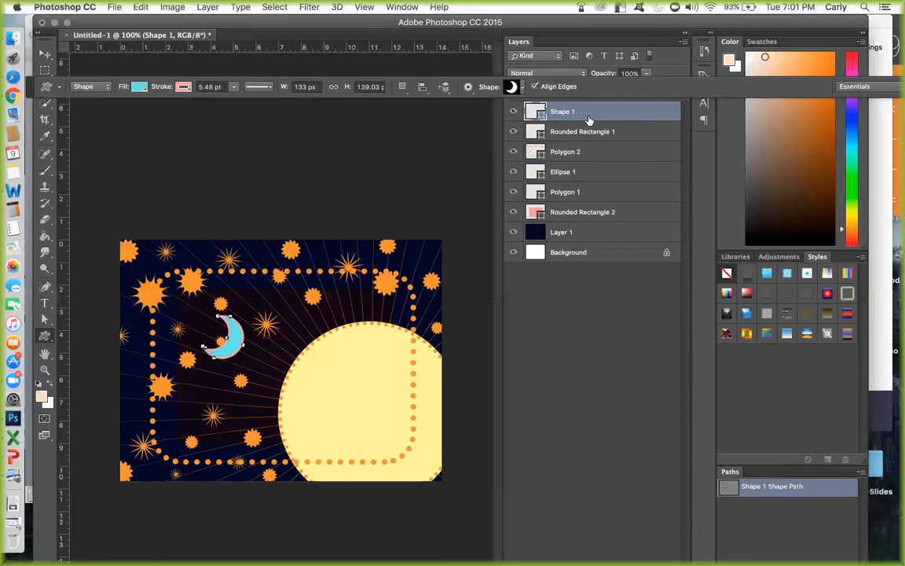
key("v")
left_click_drag(234, 347, 213, 321)
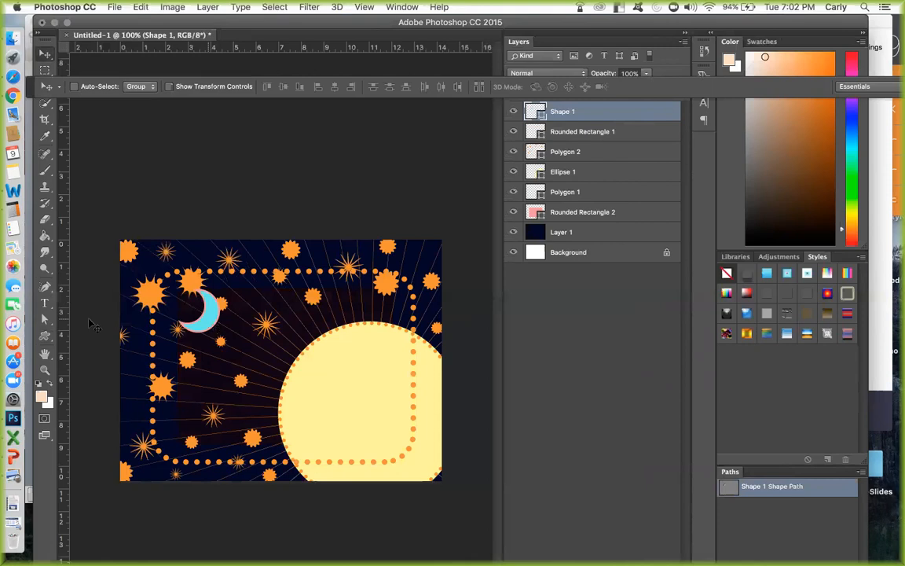
Start saving the document under a new name and create a folder named DES104schoolwork on the Desktop for it.
left_click(114, 7)
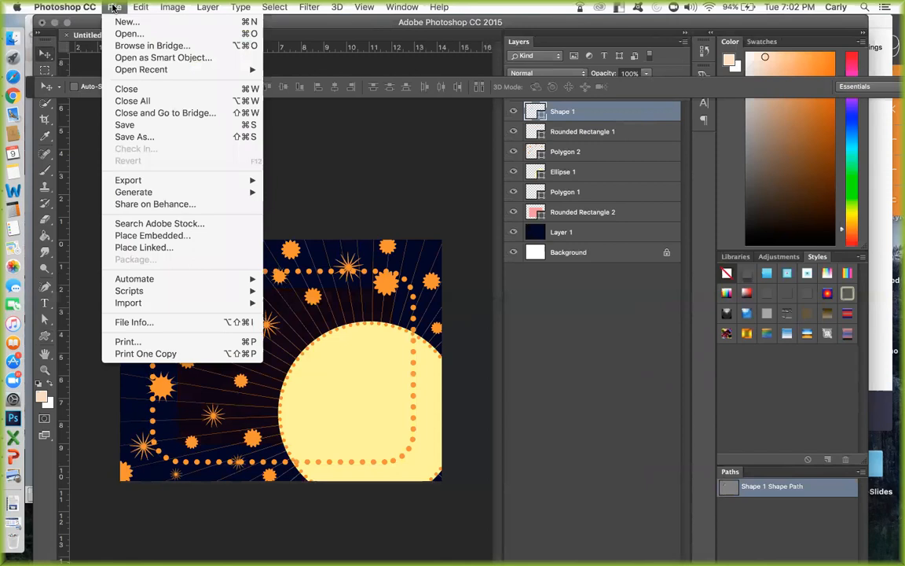
left_click(157, 137)
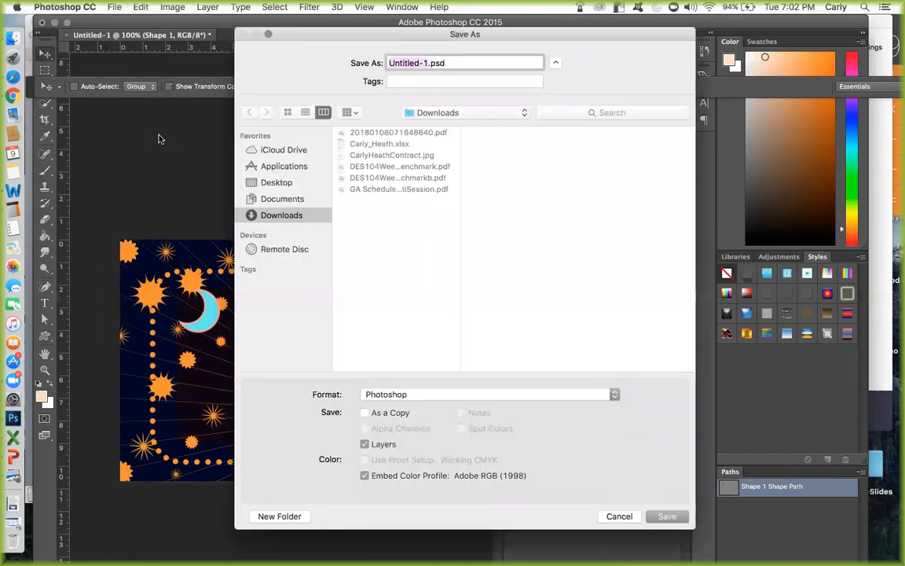
left_click_drag(681, 41, 642, 67)
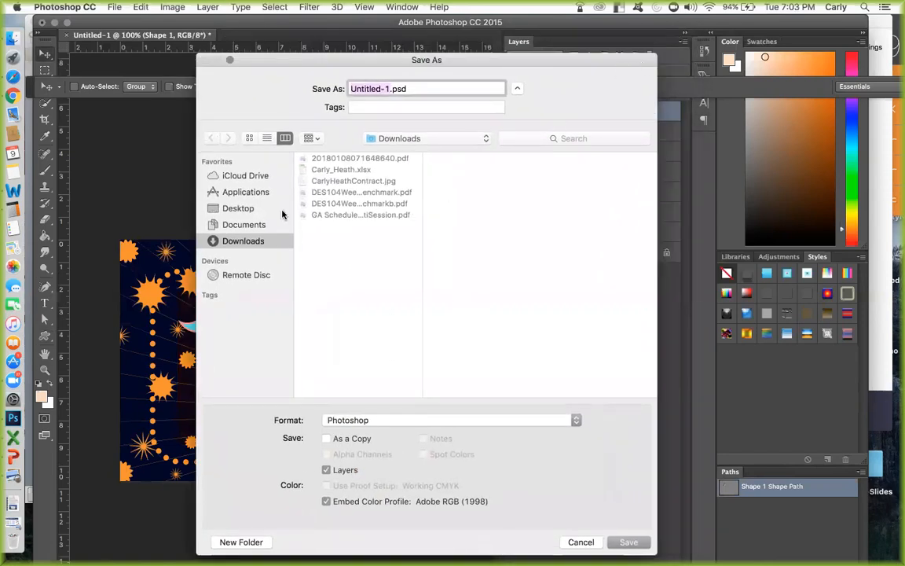
left_click(236, 207)
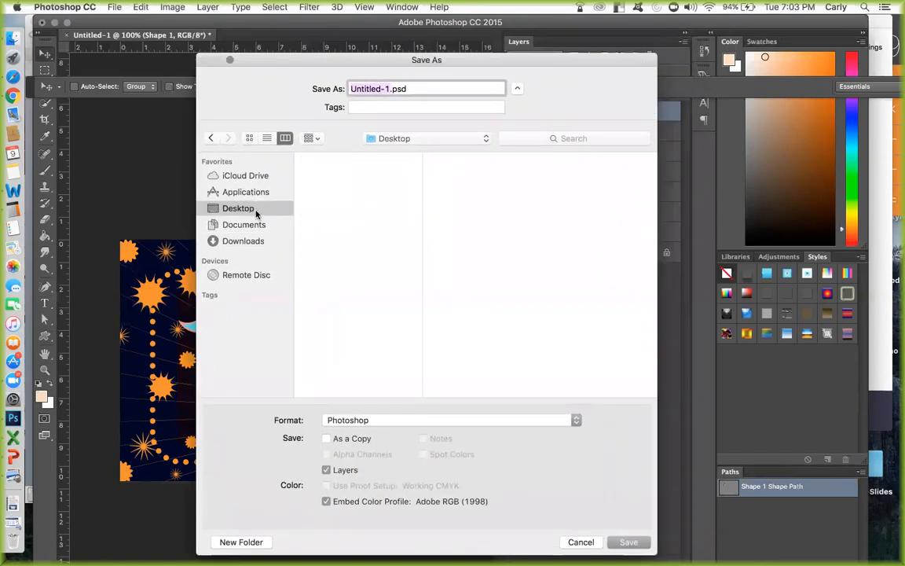
left_click(241, 542)
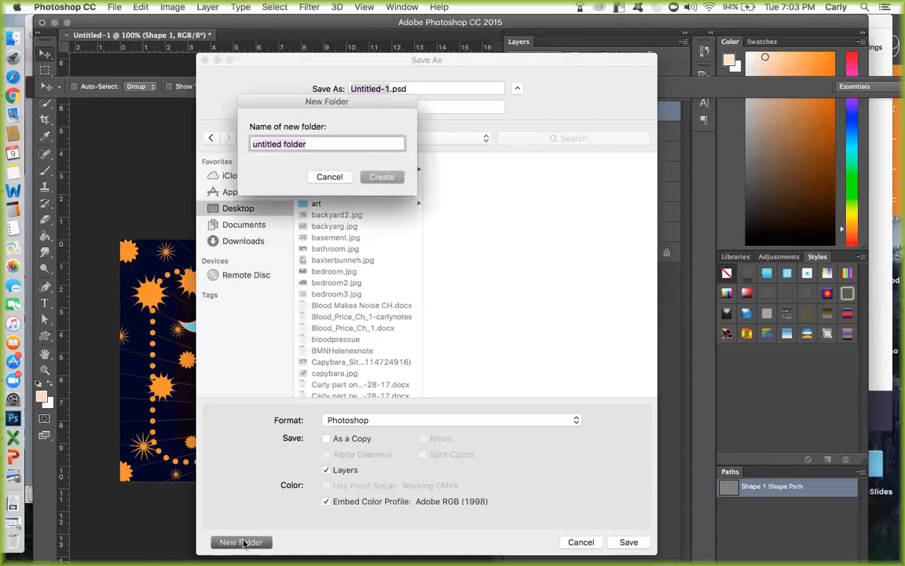
type("DES")
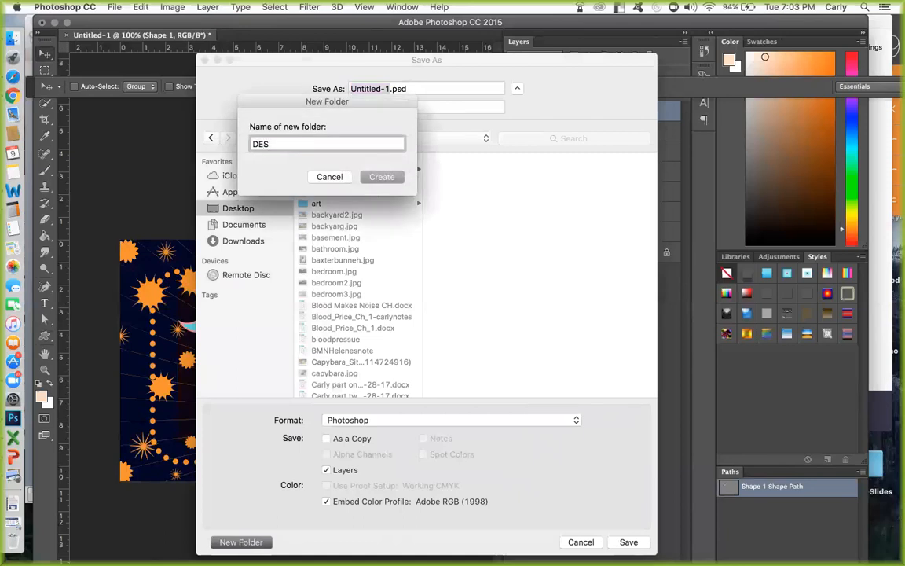
type("104schoolwork")
left_click(383, 178)
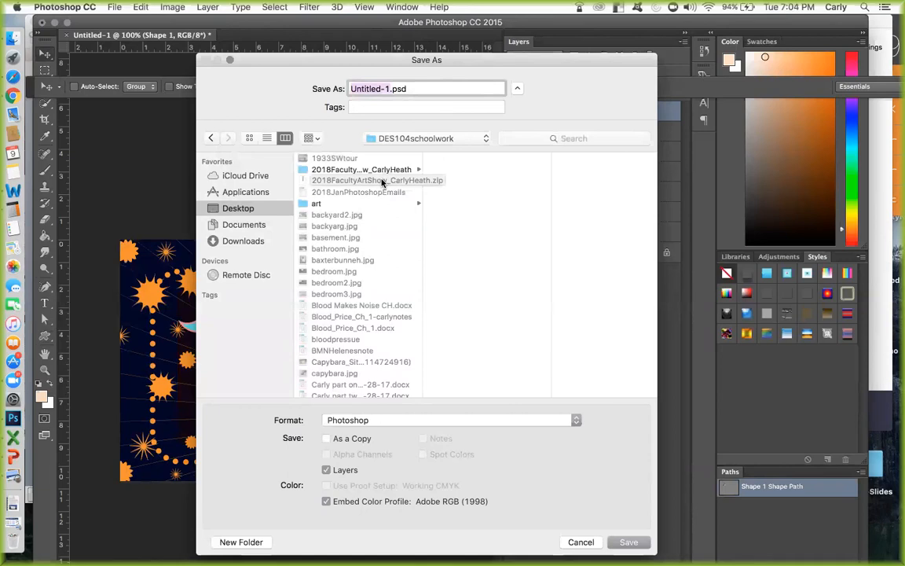
Save the layered file in Photoshop format as DES104_week1_yourname.psd with Maximize Compatibility on.
type("DES104_week1_yourname")
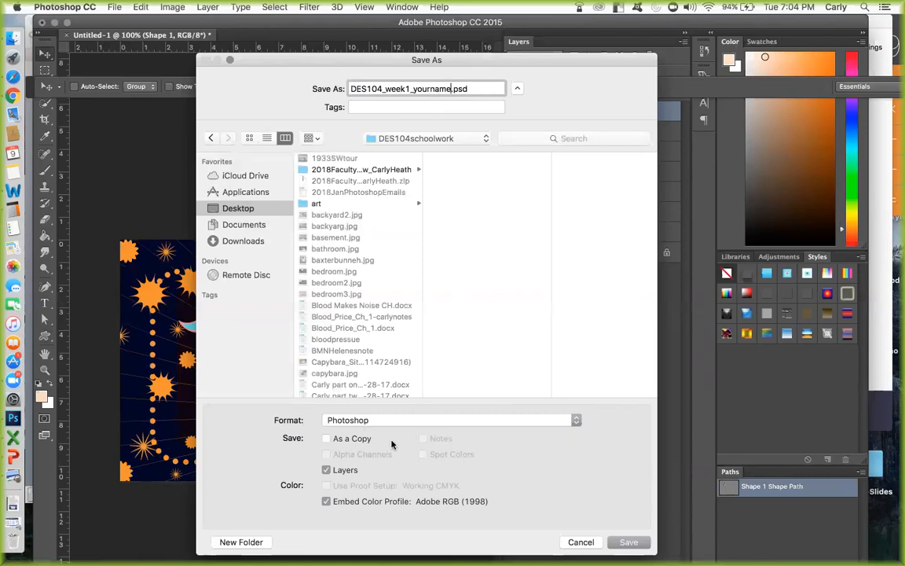
left_click(629, 543)
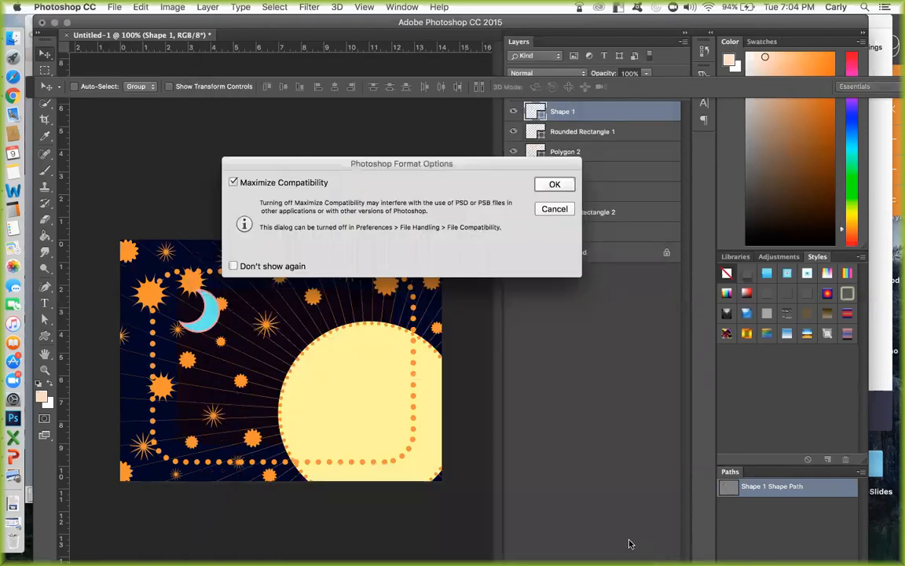
left_click(558, 185)
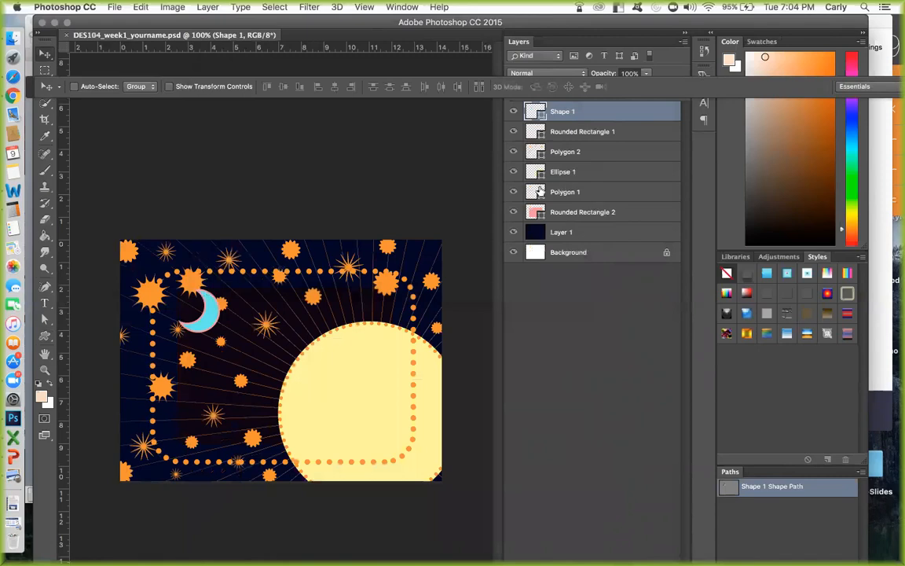
Open Save for Web (Legacy) and set the export to JPEG at Medium quality.
left_click(114, 7)
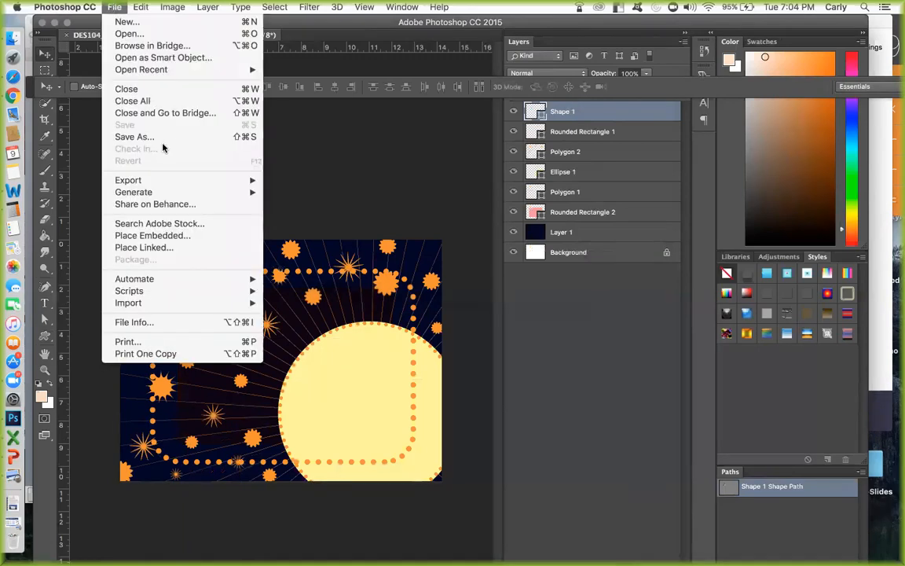
mouse_move(167, 181)
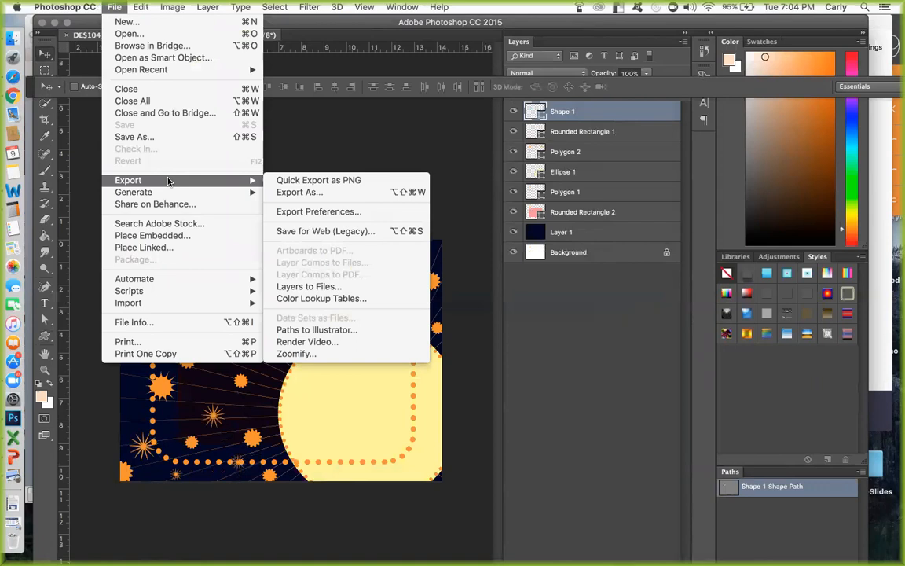
left_click(301, 232)
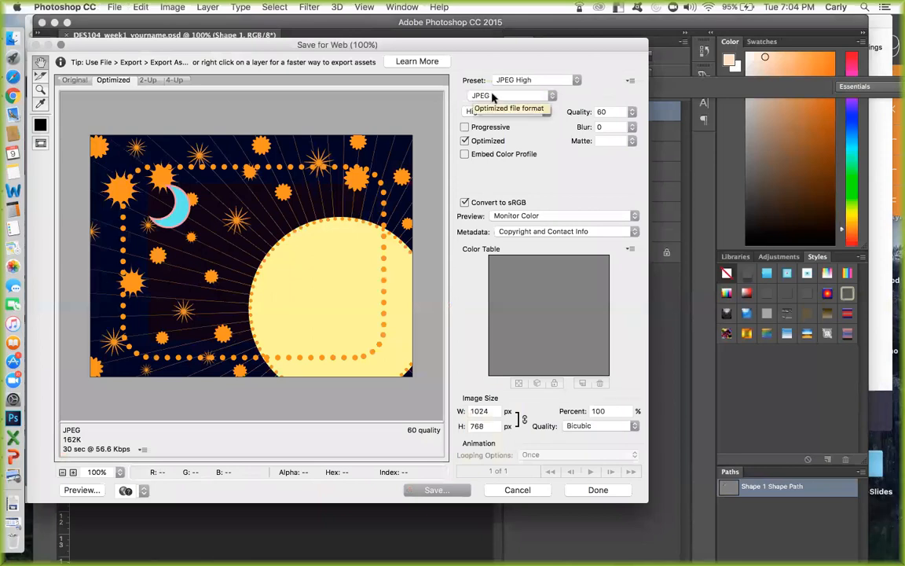
left_click(492, 97)
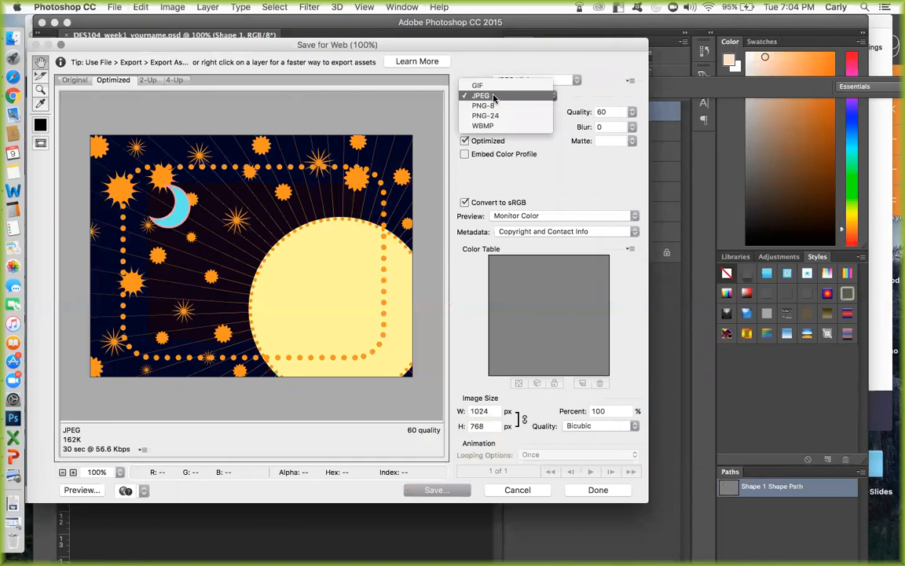
left_click(493, 96)
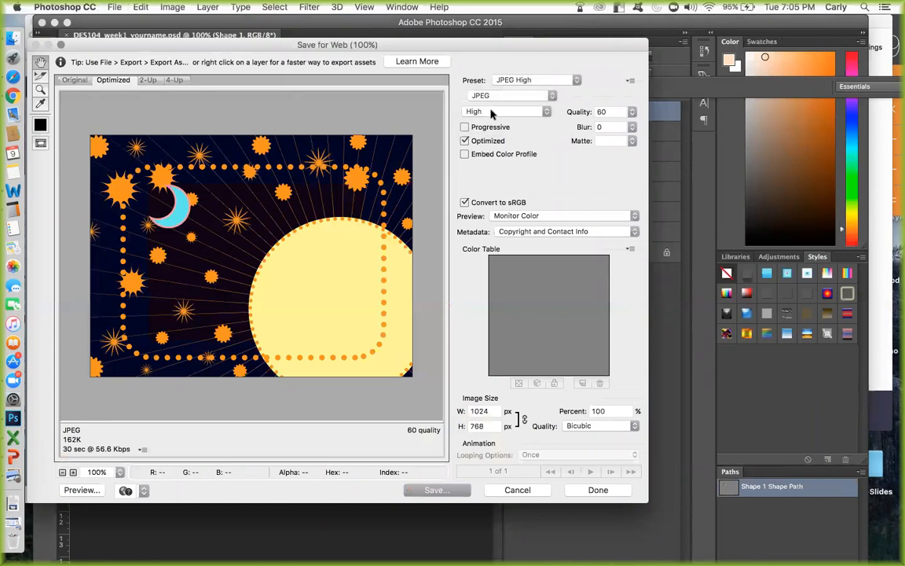
left_click(492, 114)
left_click(491, 107)
Save the optimized image as DES104_week1_yourname.jpg in the DES104schoolwork folder on the Desktop.
left_click(440, 490)
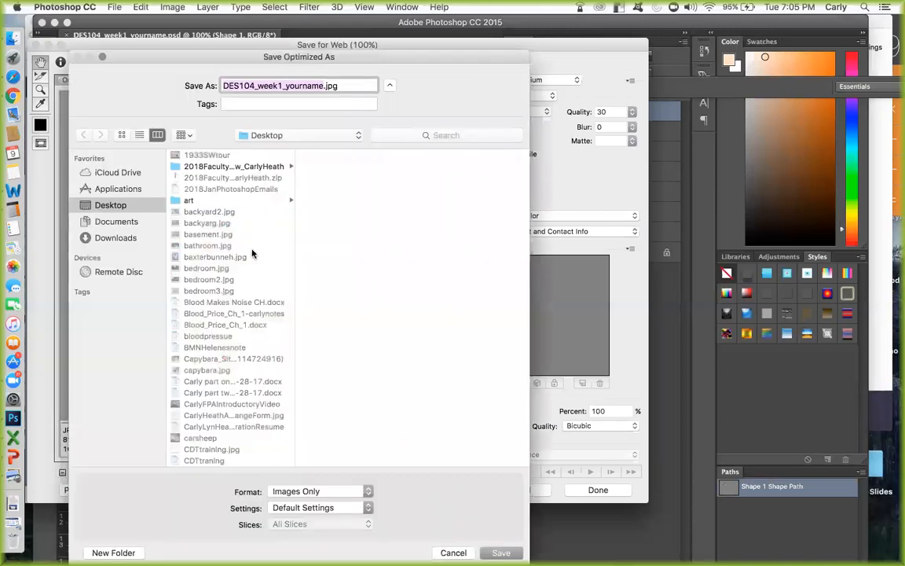
scroll(253, 253, "down", 5)
scroll(253, 253, "down", 3)
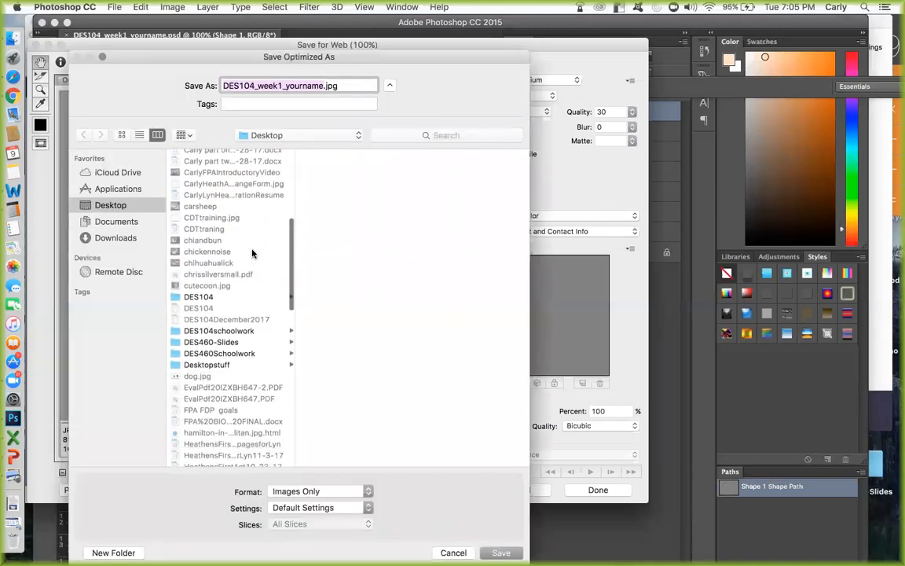
left_click(223, 333)
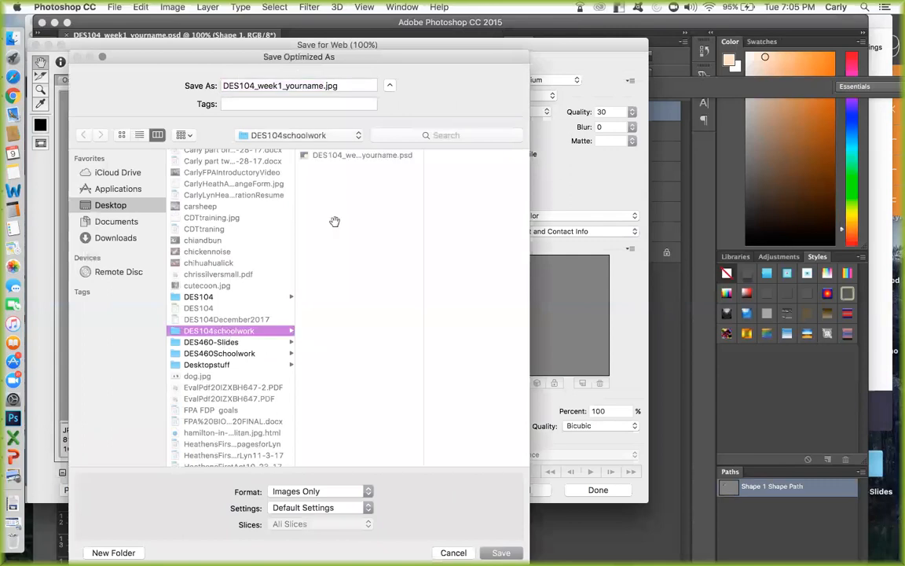